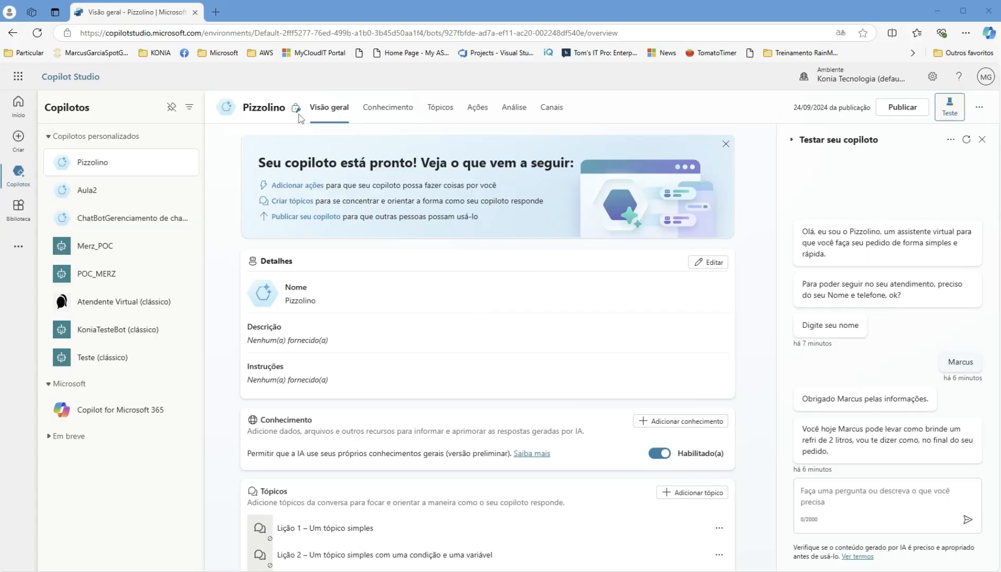
- Go to the Pizzolino copilot's Tópicos page
{"action": "left_click", "coordinate": [450, 114]}
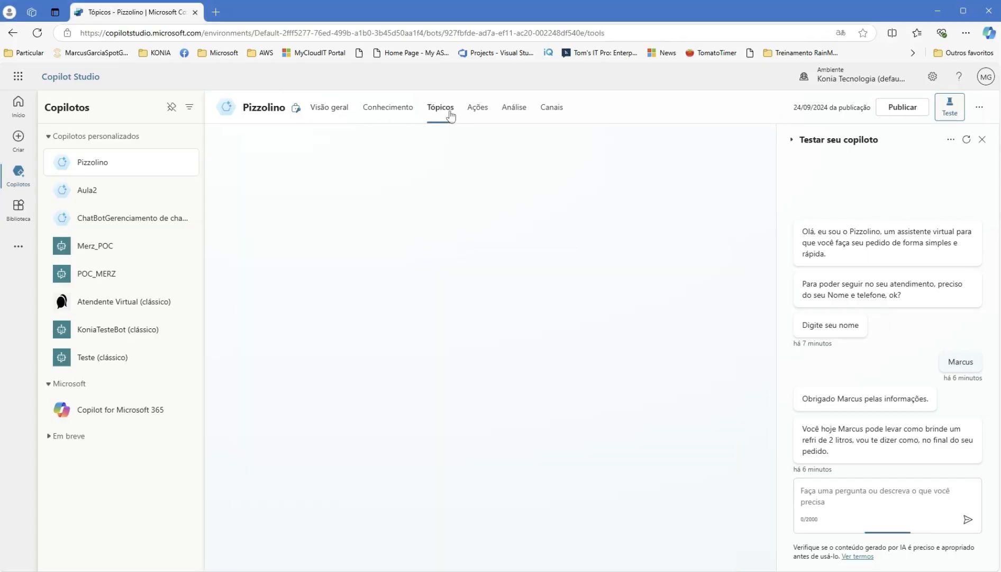
- Collapse the Copilotos panel, filter topics to Todos, and open Início da conversa
{"action": "left_click", "coordinate": [172, 108]}
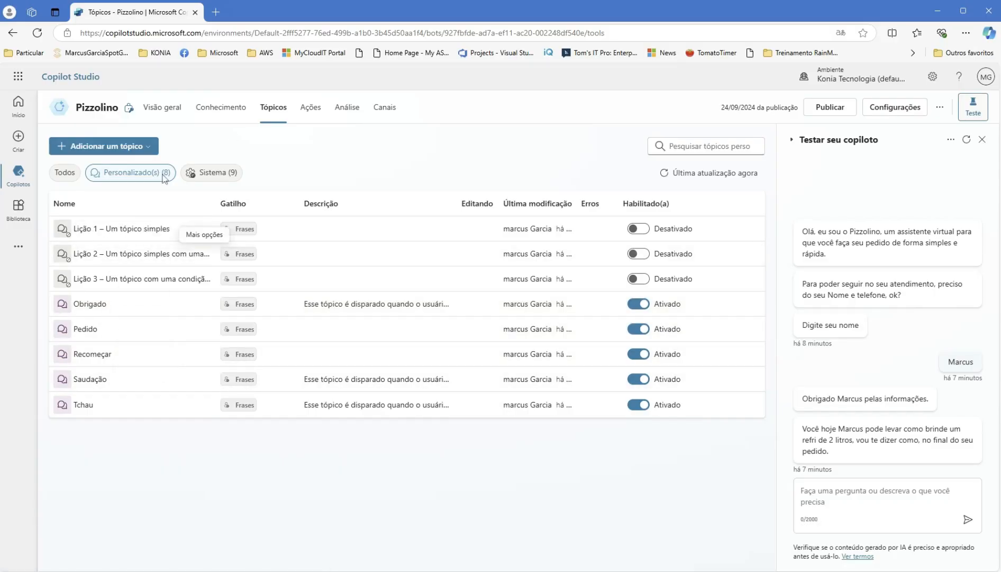
{"action": "left_click", "coordinate": [59, 172]}
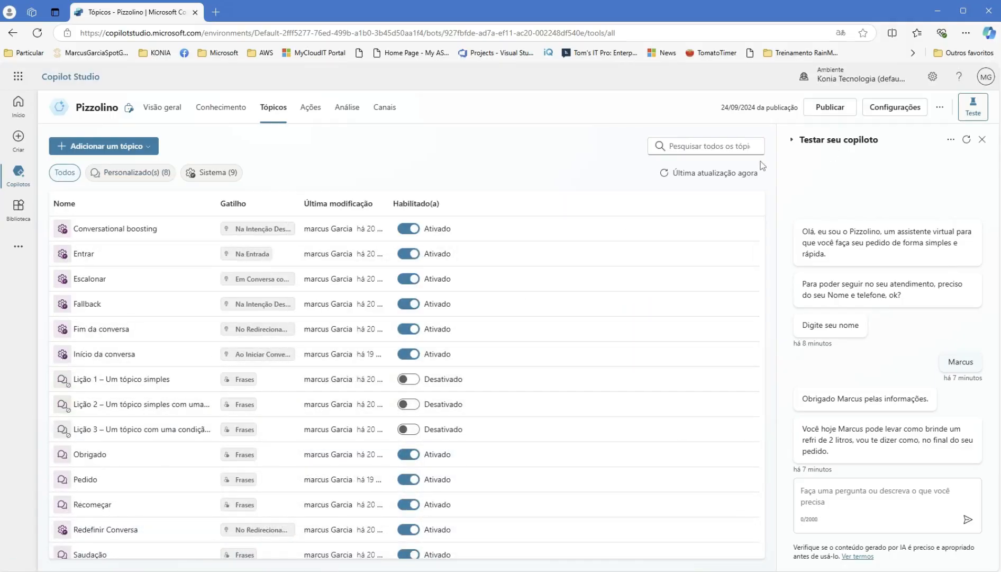
{"action": "left_click", "coordinate": [116, 353]}
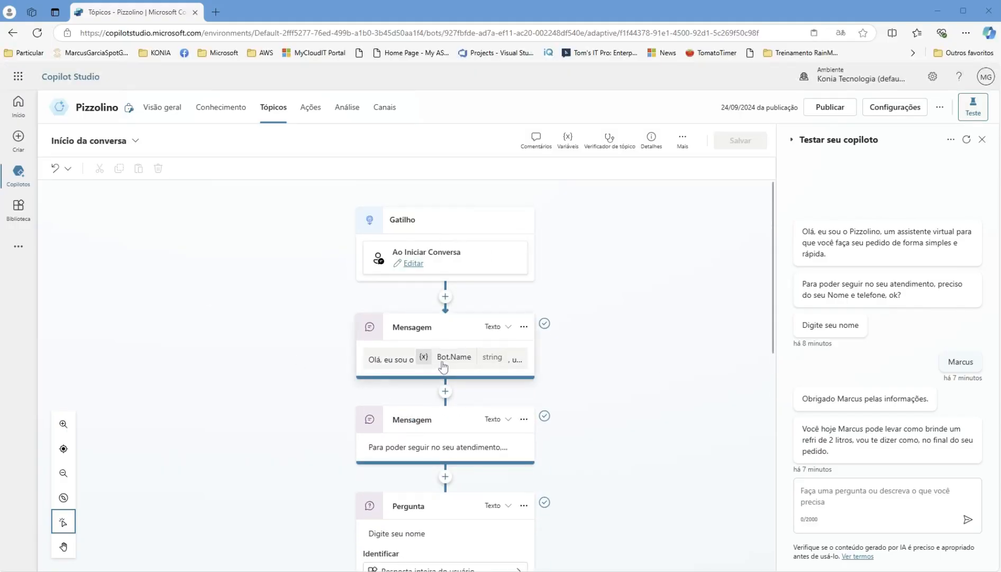
- Restart the test chat and review the flow from the second message to the Redirecionar node
{"action": "left_click", "coordinate": [967, 141]}
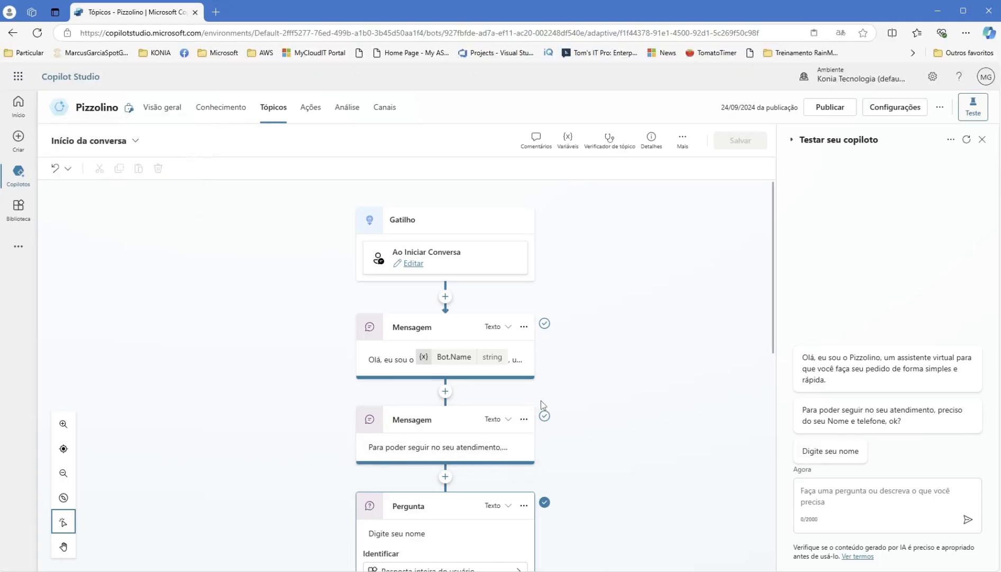
{"action": "scroll", "coordinate": [509, 421], "scroll_direction": "down", "scroll_amount": 1}
{"action": "left_click", "coordinate": [470, 397]}
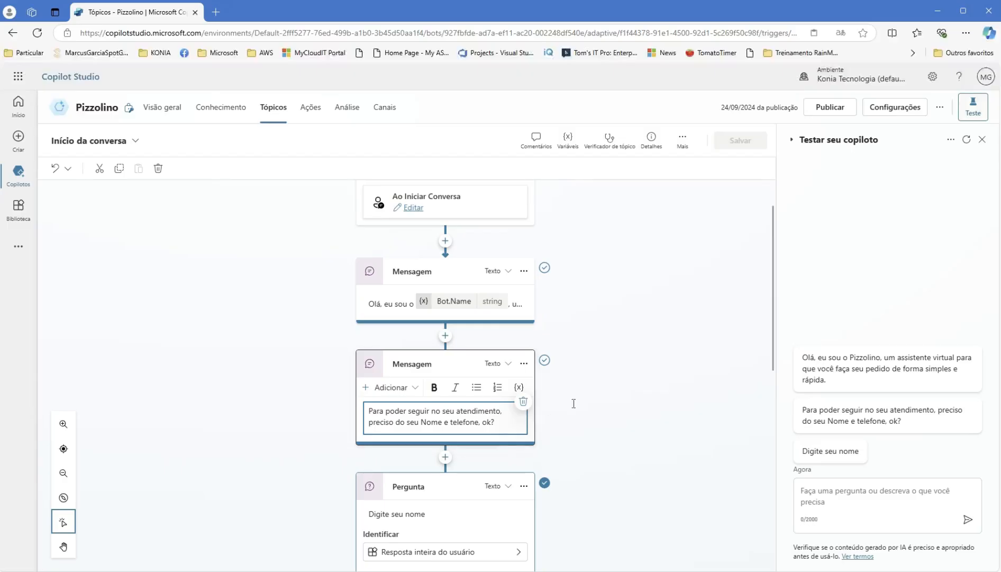
{"action": "scroll", "coordinate": [575, 407], "scroll_direction": "down", "scroll_amount": 2}
{"action": "scroll", "coordinate": [632, 419], "scroll_direction": "down", "scroll_amount": 1}
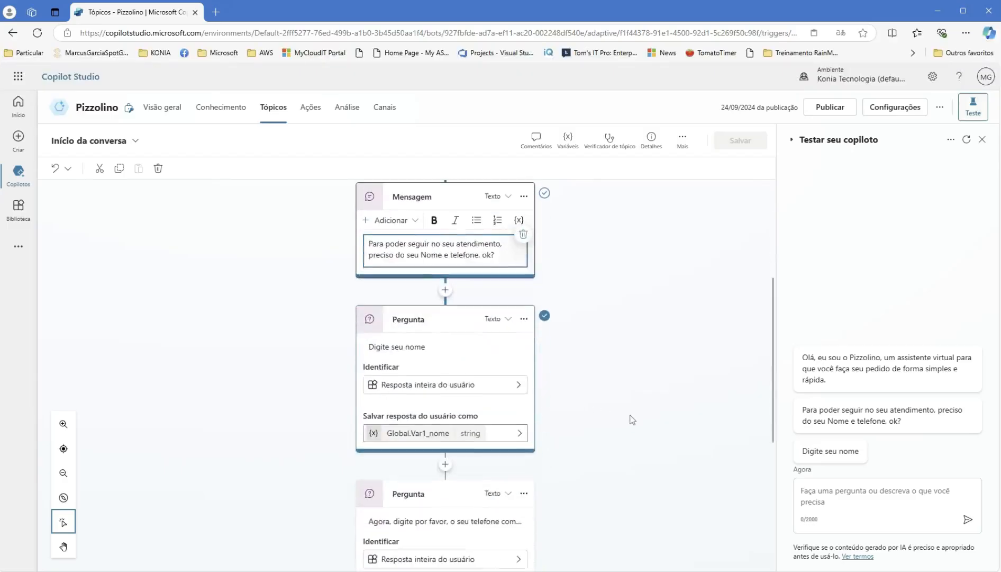
{"action": "scroll", "coordinate": [633, 420], "scroll_direction": "down", "scroll_amount": 2}
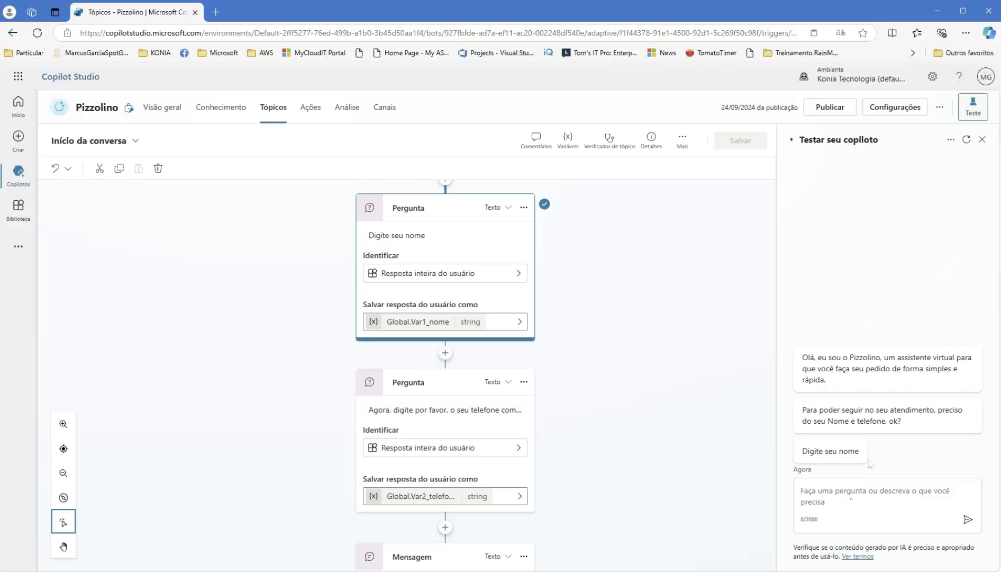
{"action": "scroll", "coordinate": [434, 484], "scroll_direction": "down", "scroll_amount": 2}
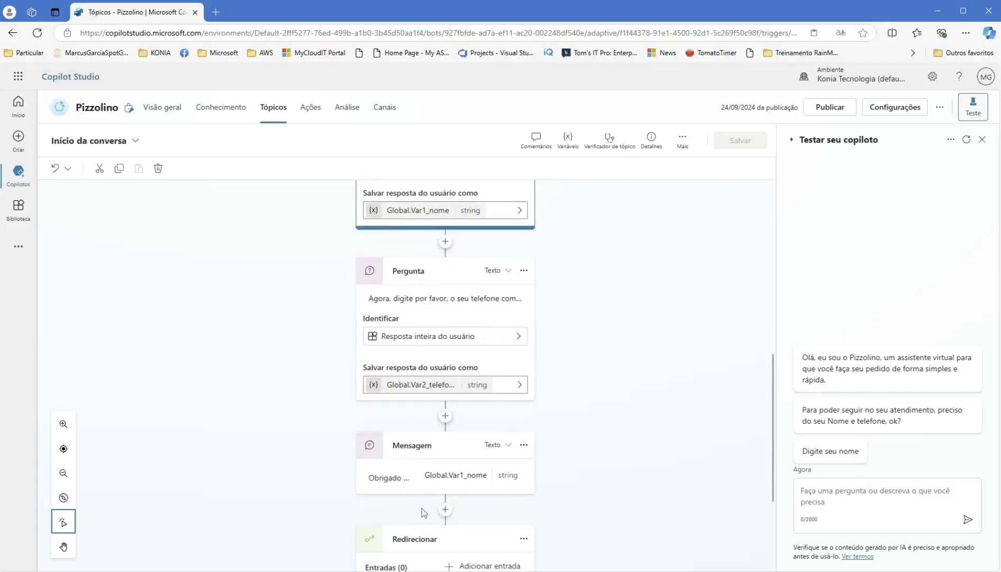
{"action": "scroll", "coordinate": [435, 484], "scroll_direction": "down", "scroll_amount": 1}
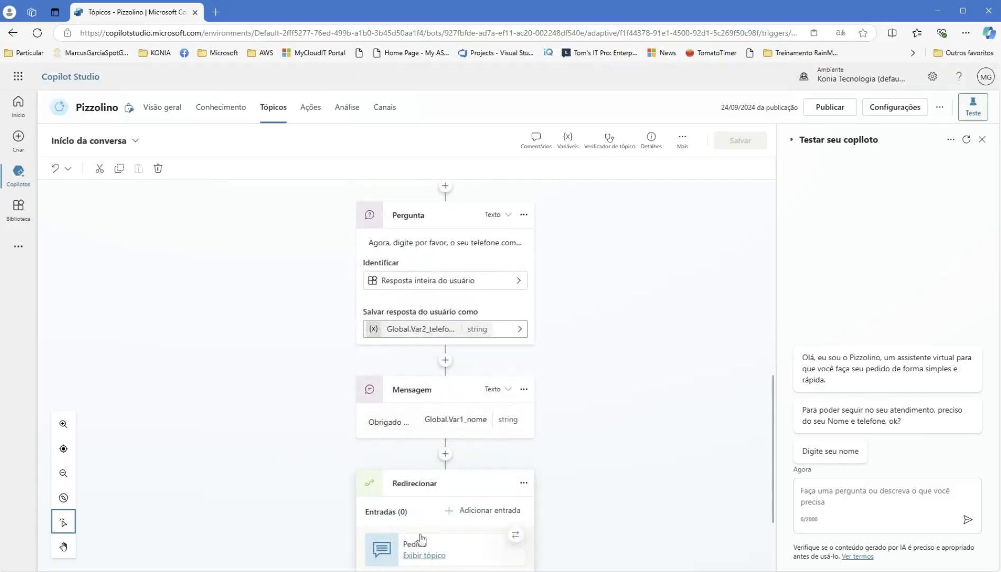
- Delete the redirect to Pedido, save the topic, and restart the test chat
{"action": "left_click", "coordinate": [524, 482]}
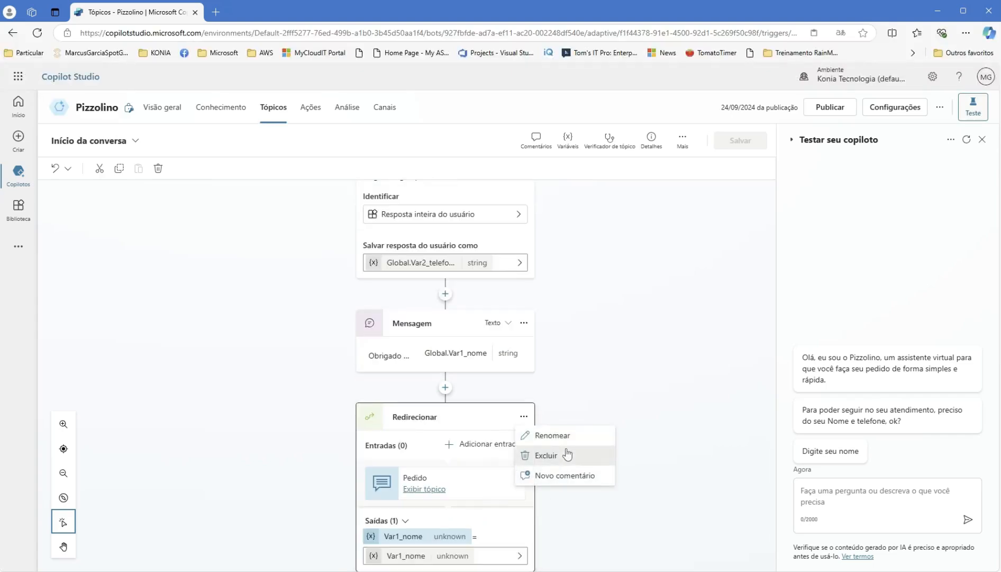
{"action": "left_click", "coordinate": [551, 455]}
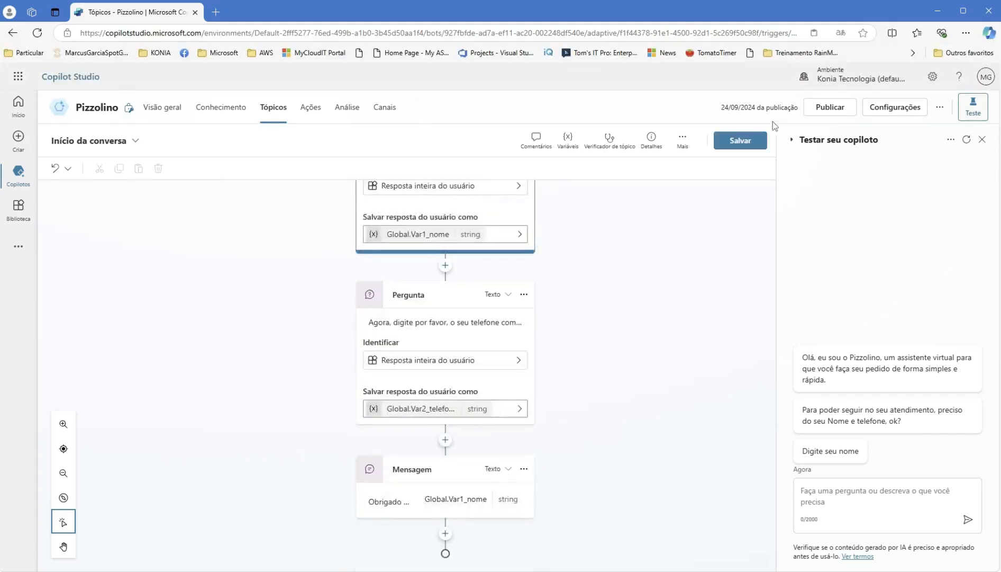
{"action": "scroll", "coordinate": [570, 346], "scroll_direction": "up", "scroll_amount": 3}
{"action": "scroll", "coordinate": [609, 317], "scroll_direction": "down", "scroll_amount": 1}
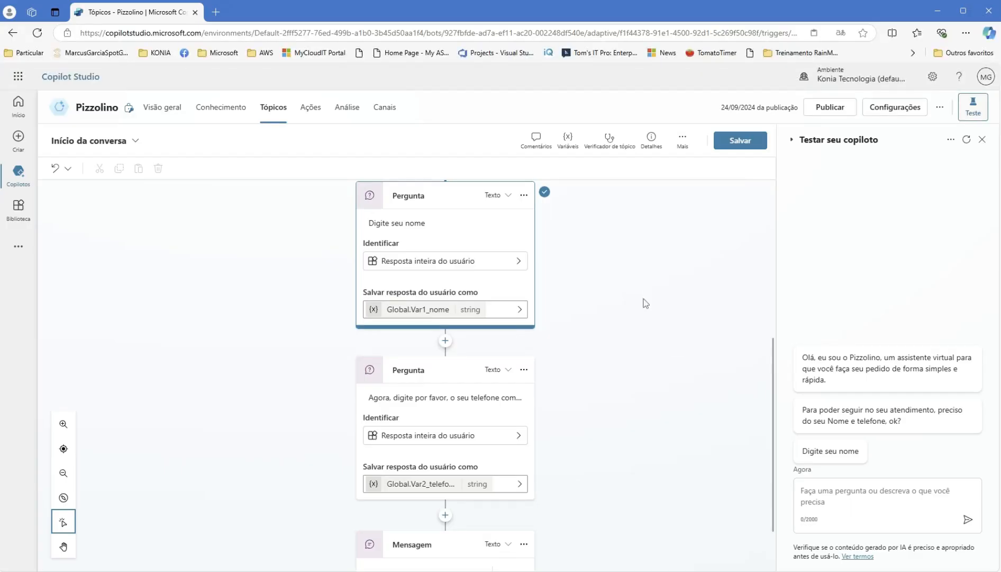
{"action": "left_click", "coordinate": [741, 142]}
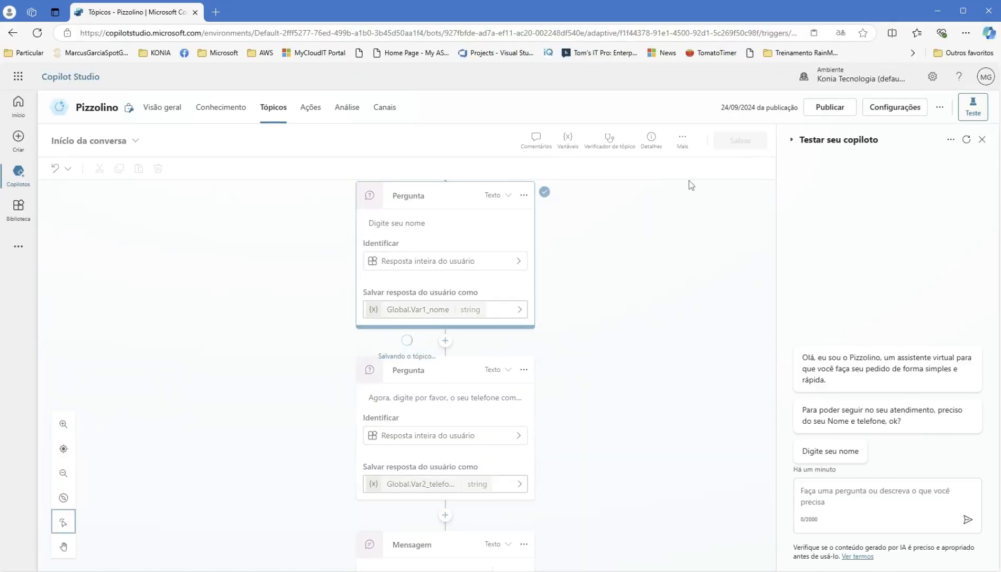
{"action": "left_click", "coordinate": [967, 140]}
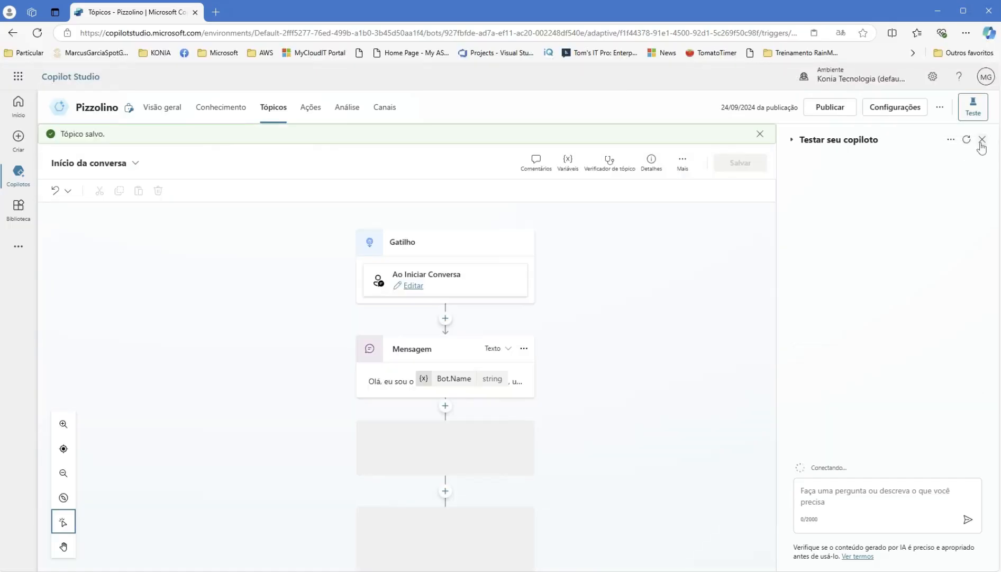
- Reopen the test chat pane and start a new test conversation
{"action": "left_click", "coordinate": [982, 139]}
{"action": "left_click", "coordinate": [977, 120]}
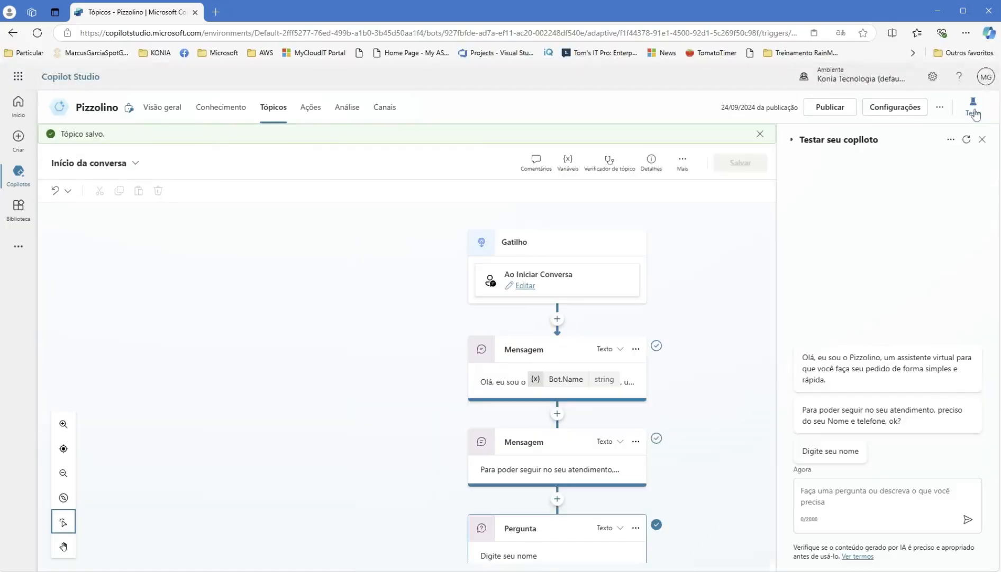
{"action": "left_click", "coordinate": [967, 140]}
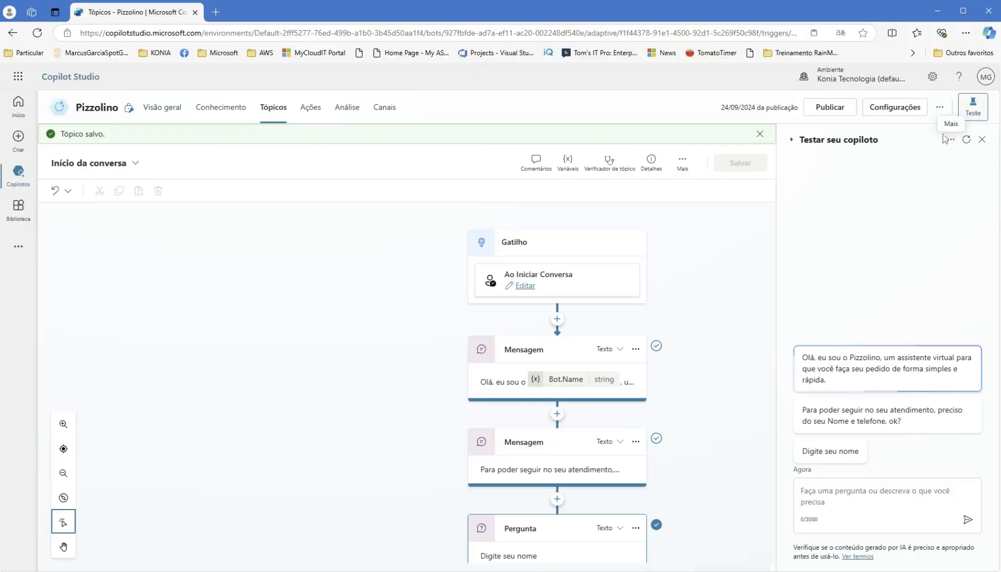
{"action": "left_click", "coordinate": [951, 139]}
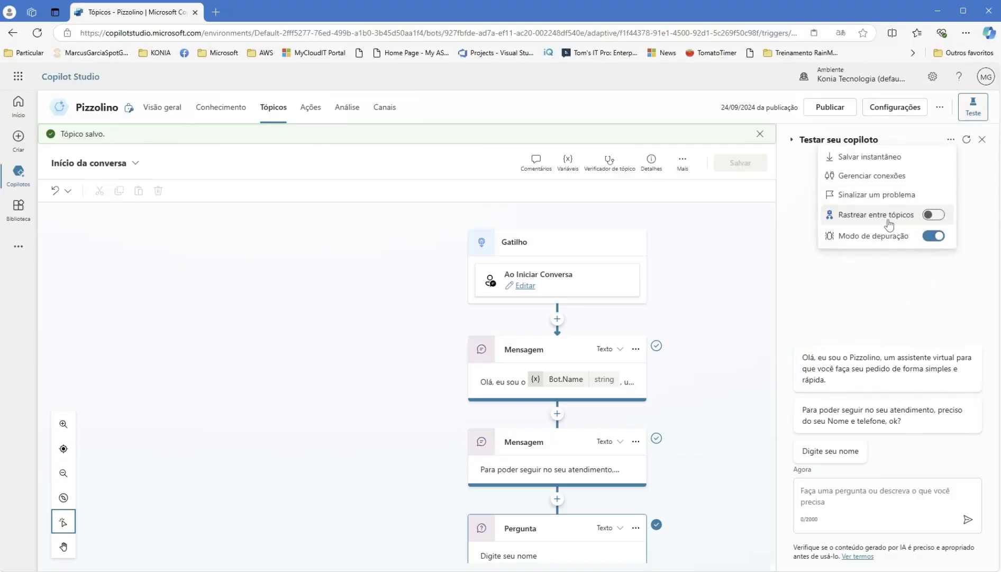
{"action": "left_click", "coordinate": [922, 314]}
- Answer the name prompt with a test name and open the closing thank-you message
{"action": "left_click", "coordinate": [874, 502]}
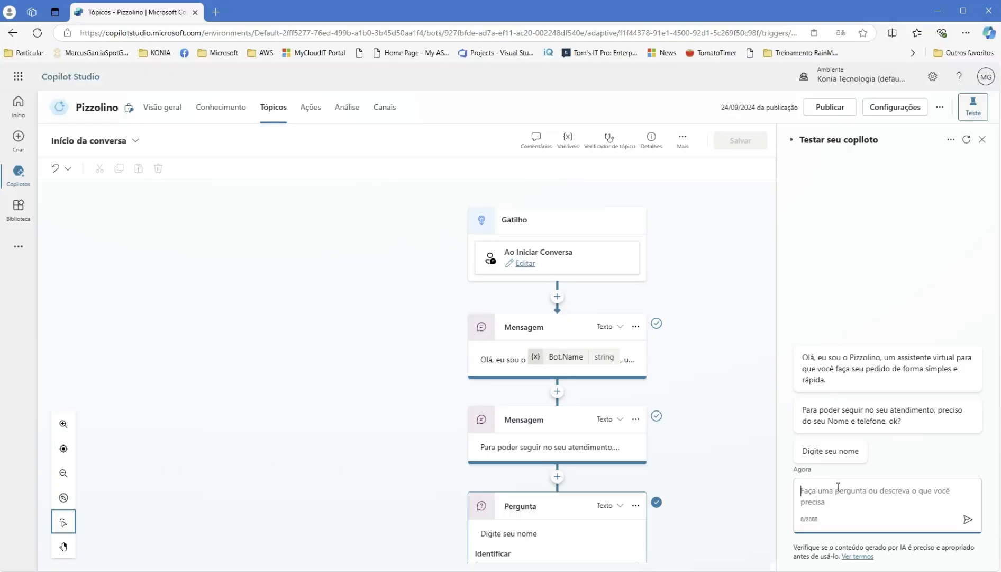
{"action": "type", "text": "Marcus"}
{"action": "key", "text": "Return"}
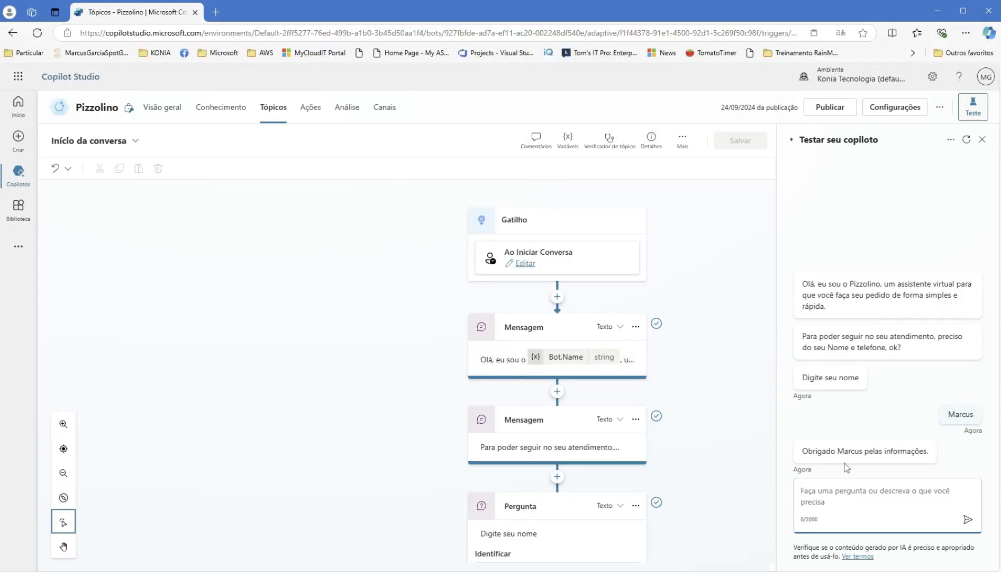
{"action": "scroll", "coordinate": [685, 476], "scroll_direction": "down", "scroll_amount": 5}
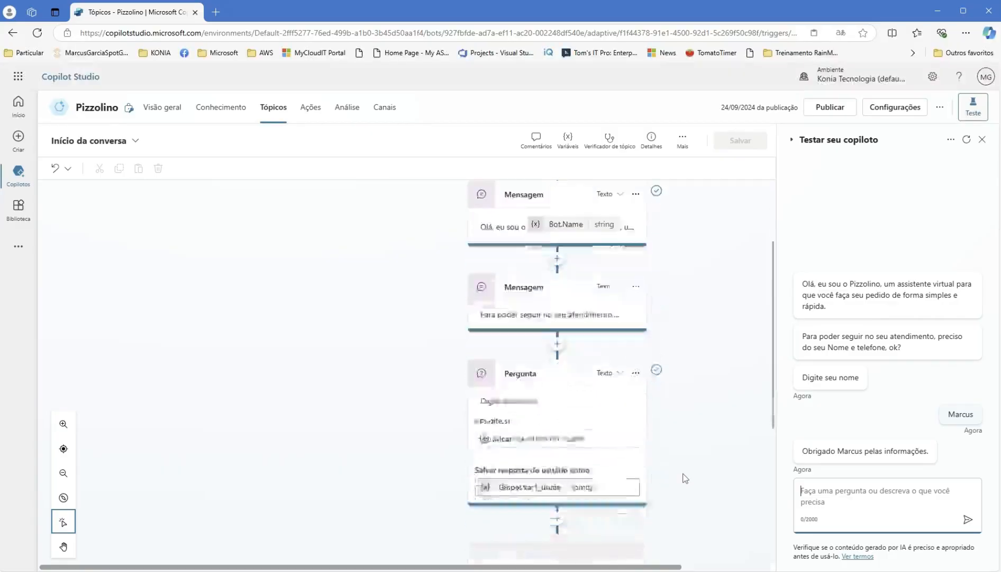
{"action": "scroll", "coordinate": [684, 475], "scroll_direction": "down", "scroll_amount": 3}
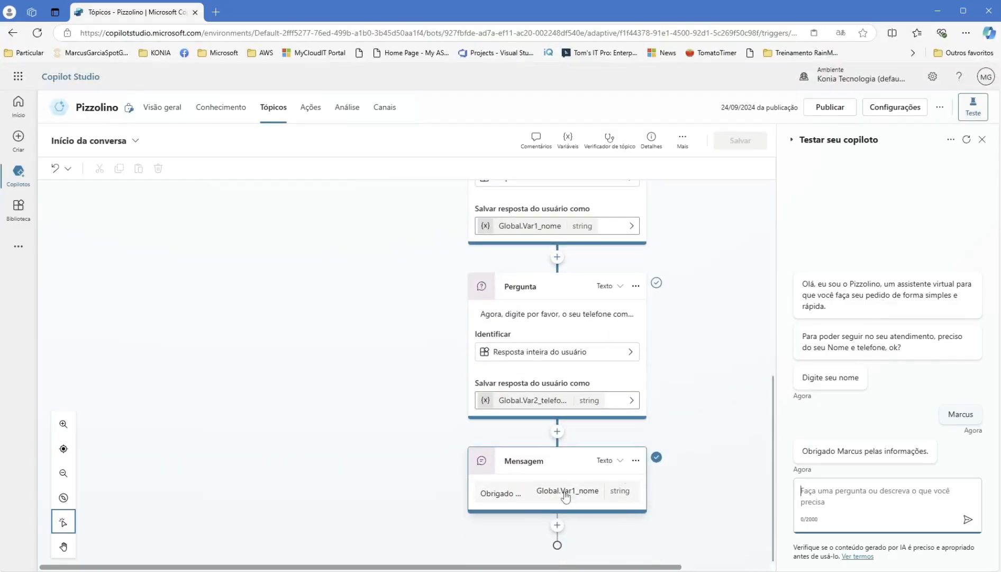
{"action": "left_click", "coordinate": [533, 497]}
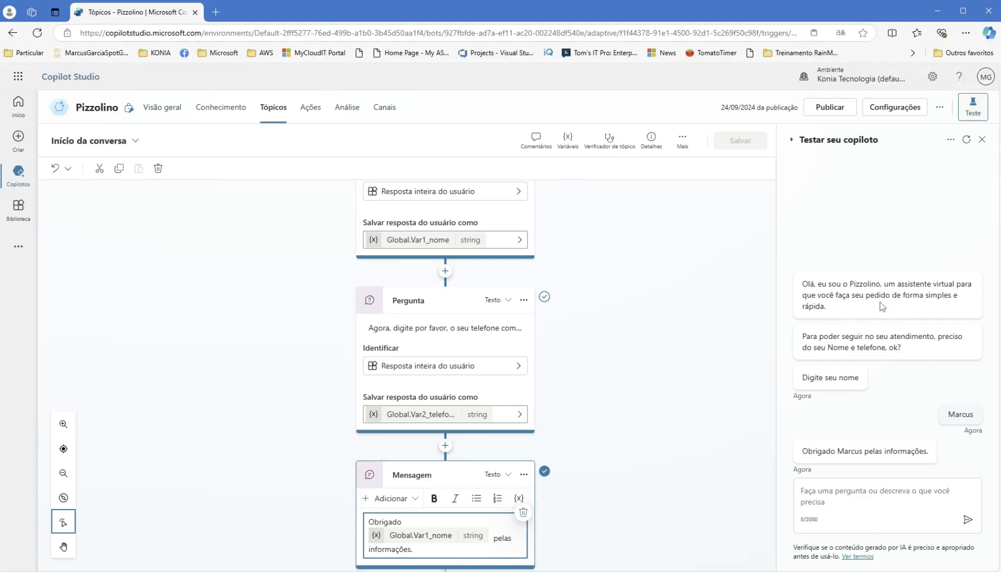
- Add then delete a question step after the thank-you message, and switch to Pedido
{"action": "scroll", "coordinate": [650, 453], "scroll_direction": "down", "scroll_amount": 1}
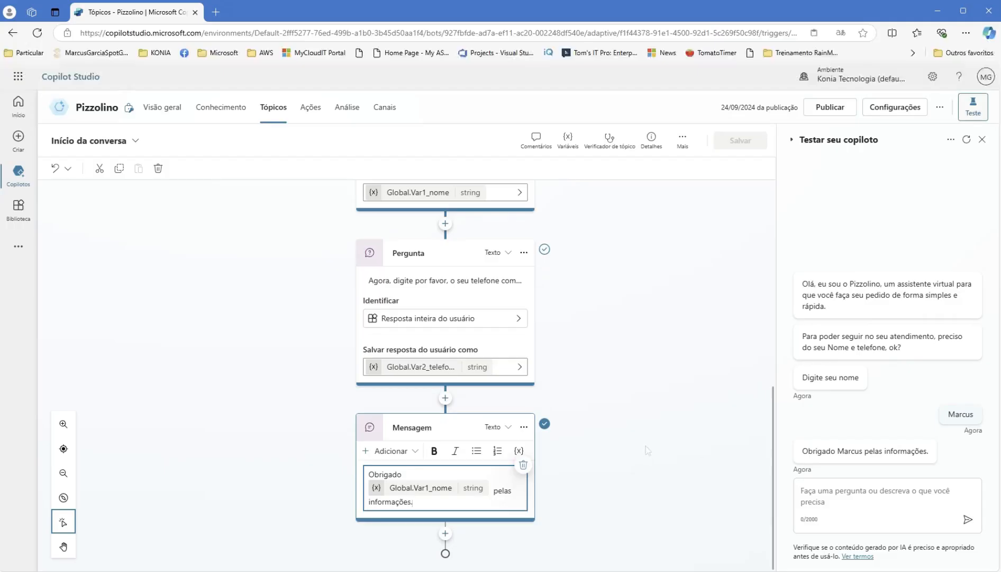
{"action": "left_click", "coordinate": [445, 534]}
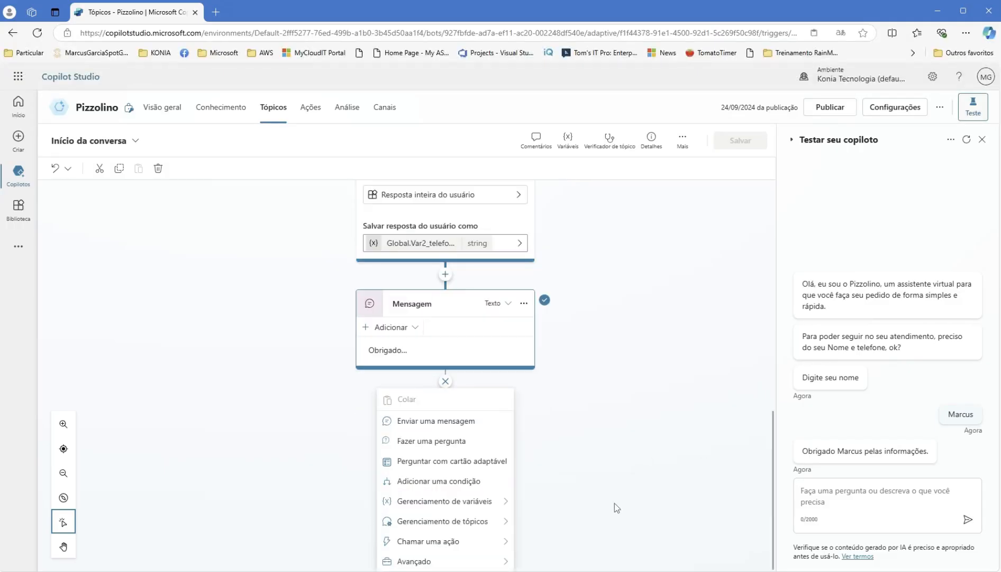
{"action": "left_click", "coordinate": [455, 443]}
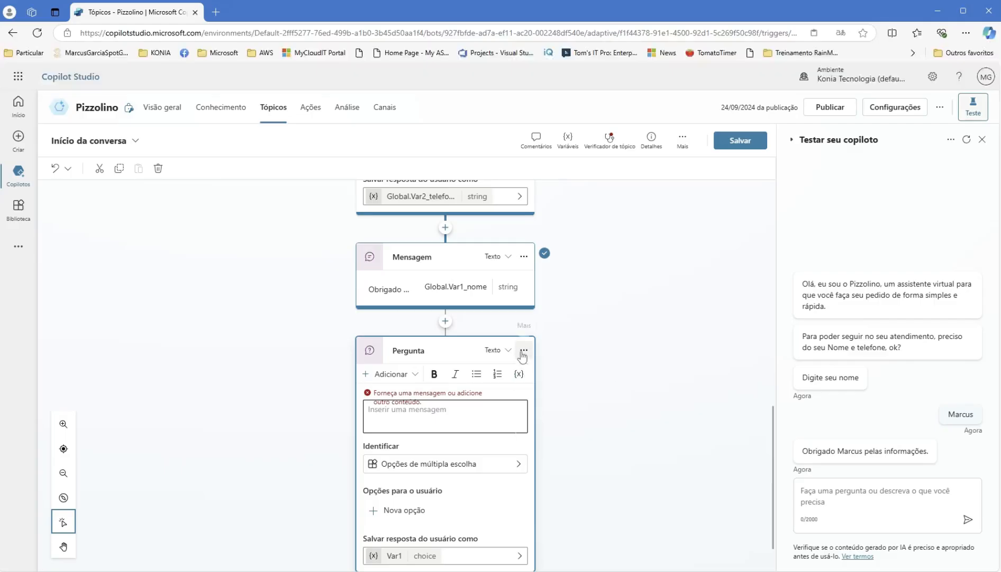
{"action": "left_click", "coordinate": [524, 350]}
{"action": "left_click", "coordinate": [546, 409]}
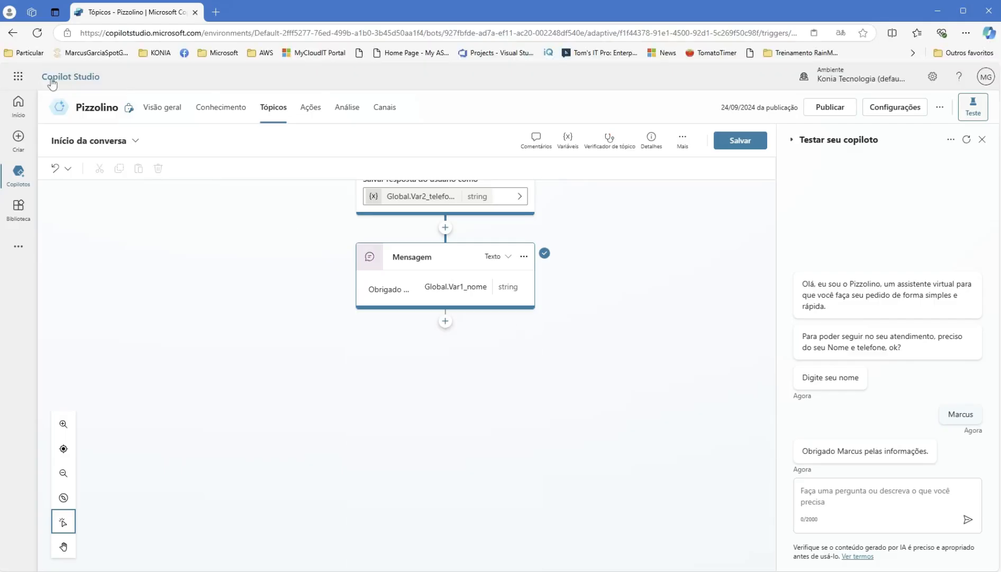
{"action": "left_click", "coordinate": [136, 140]}
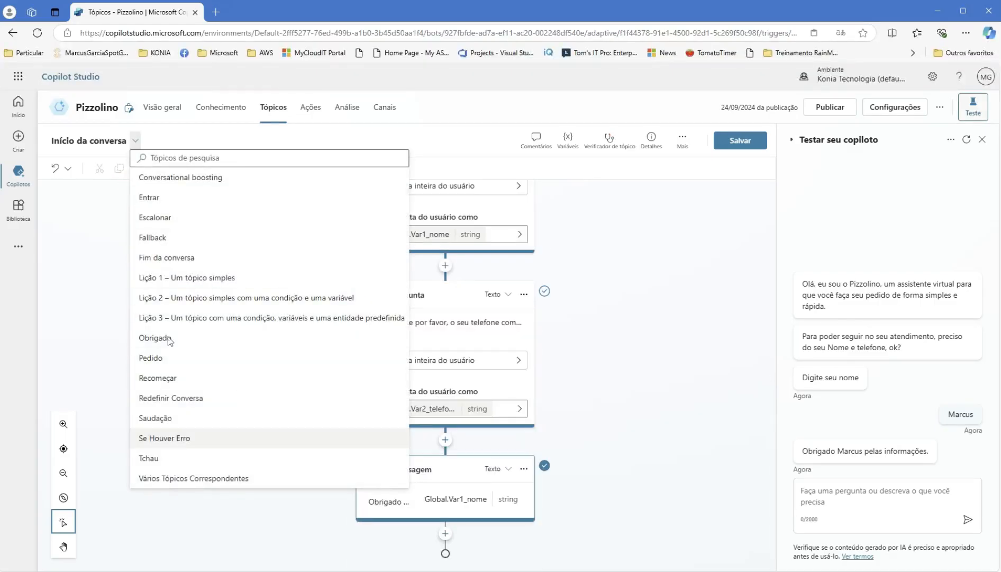
{"action": "left_click", "coordinate": [182, 369]}
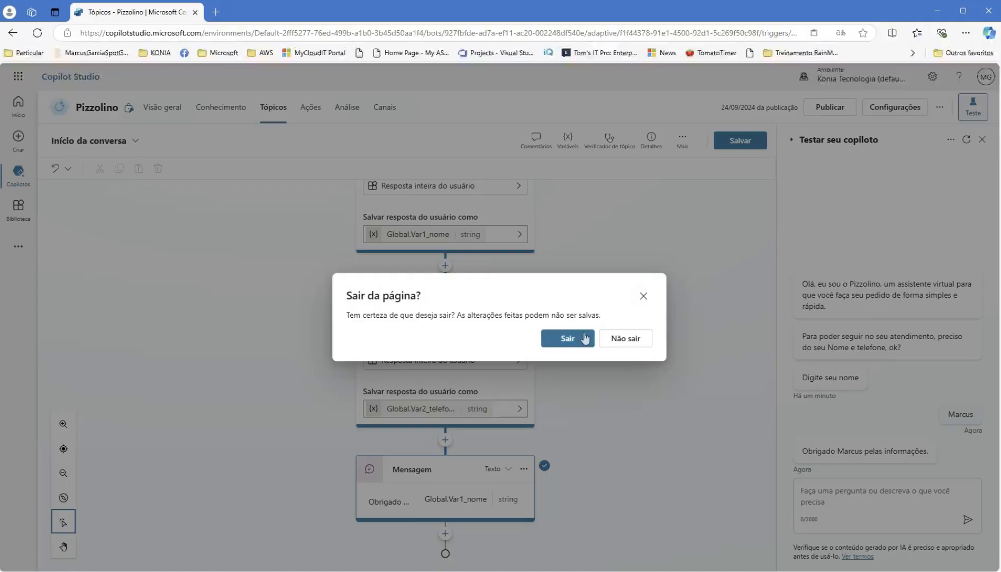
- Confirm leaving to Pedido, restart the test chat, then close the test pane
{"action": "left_click", "coordinate": [567, 338]}
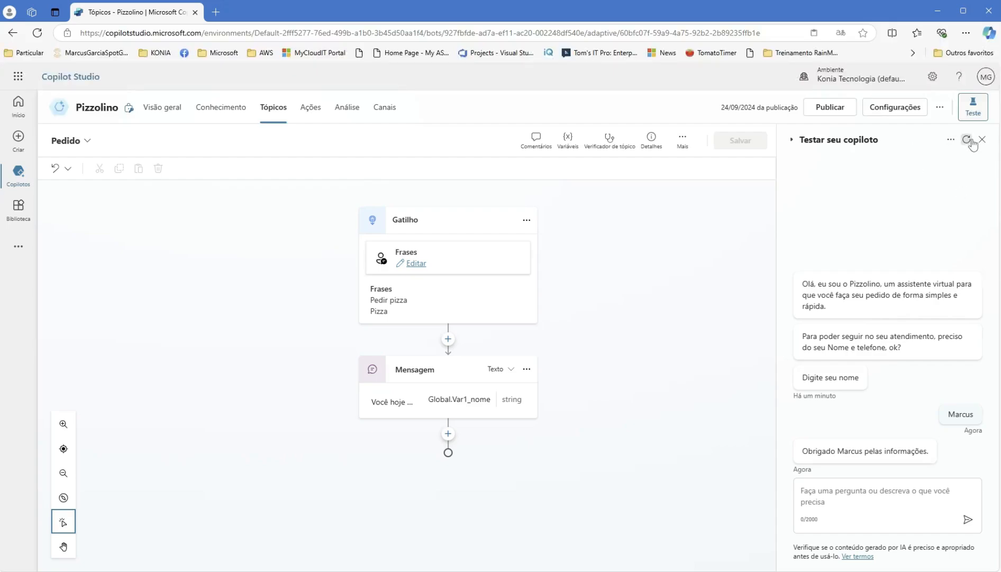
{"action": "left_click", "coordinate": [966, 139]}
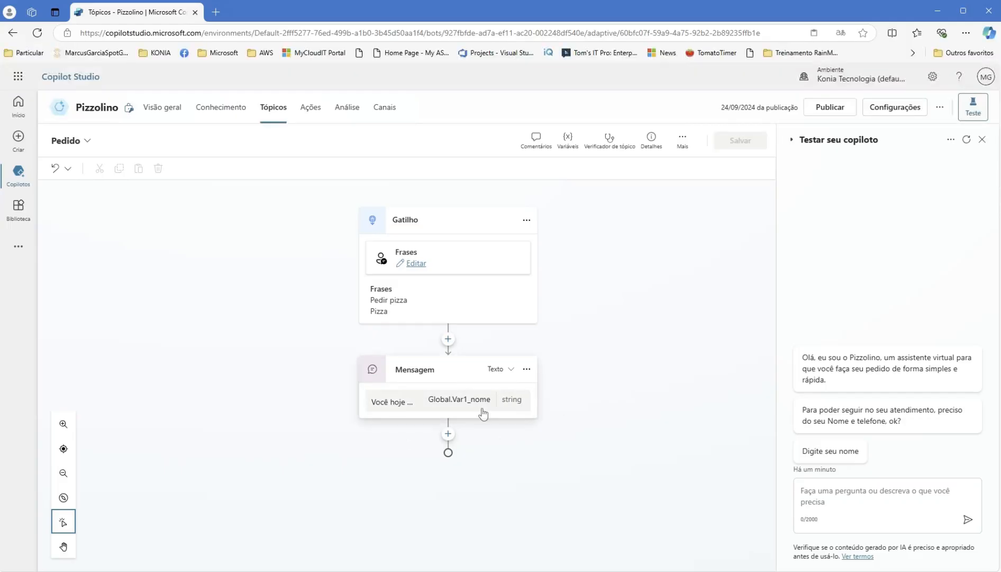
{"action": "left_click", "coordinate": [982, 139]}
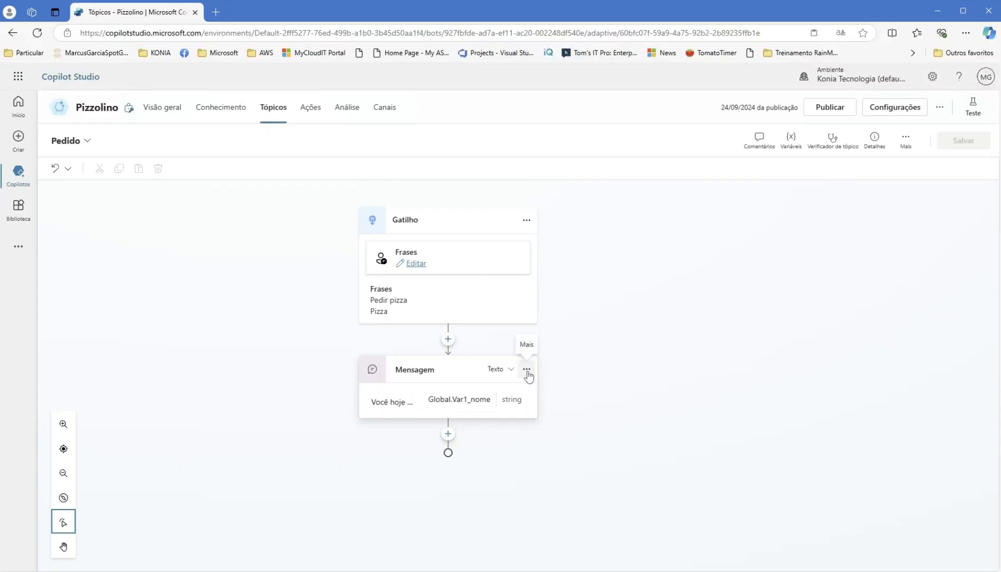
- In Pedido, replace the message node with a question node under the trigger
{"action": "left_click", "coordinate": [527, 369]}
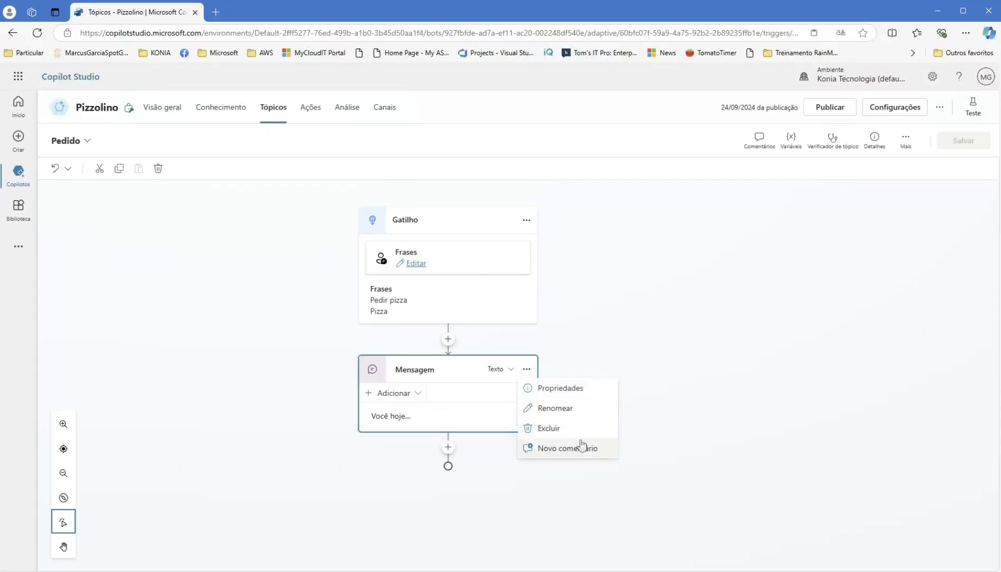
{"action": "left_click", "coordinate": [570, 429]}
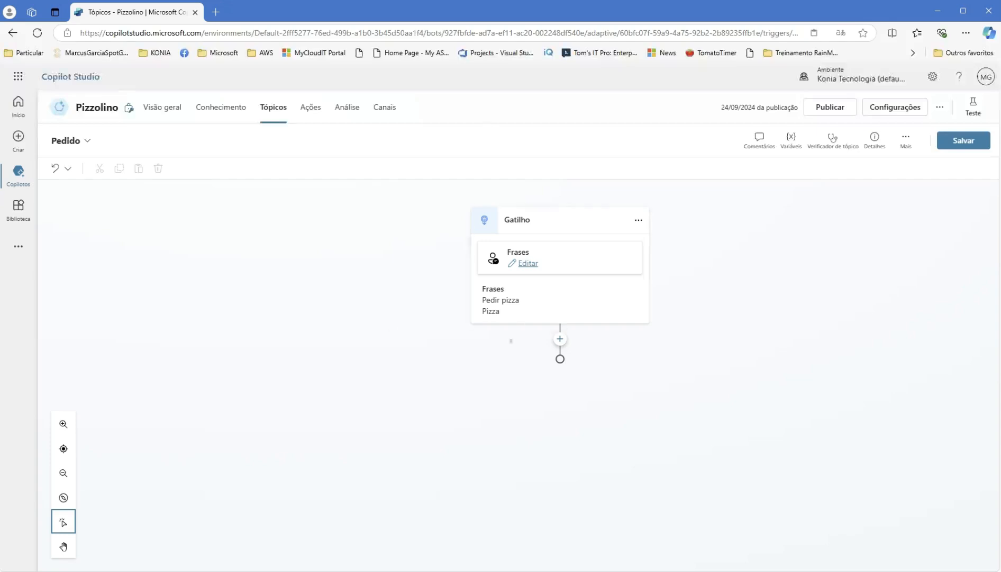
{"action": "left_click", "coordinate": [560, 340]}
{"action": "mouse_move", "coordinate": [576, 460]}
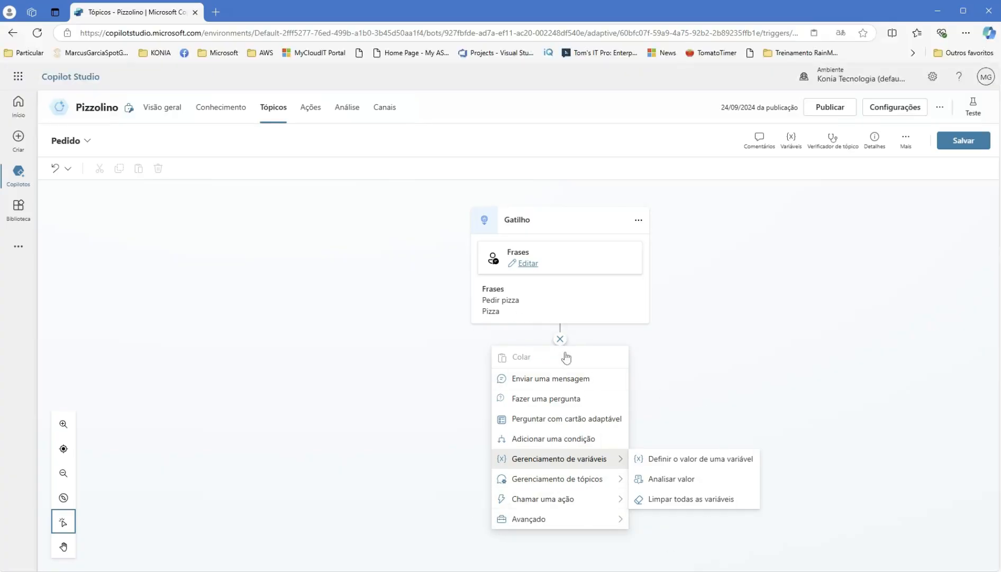
{"action": "left_click", "coordinate": [542, 400]}
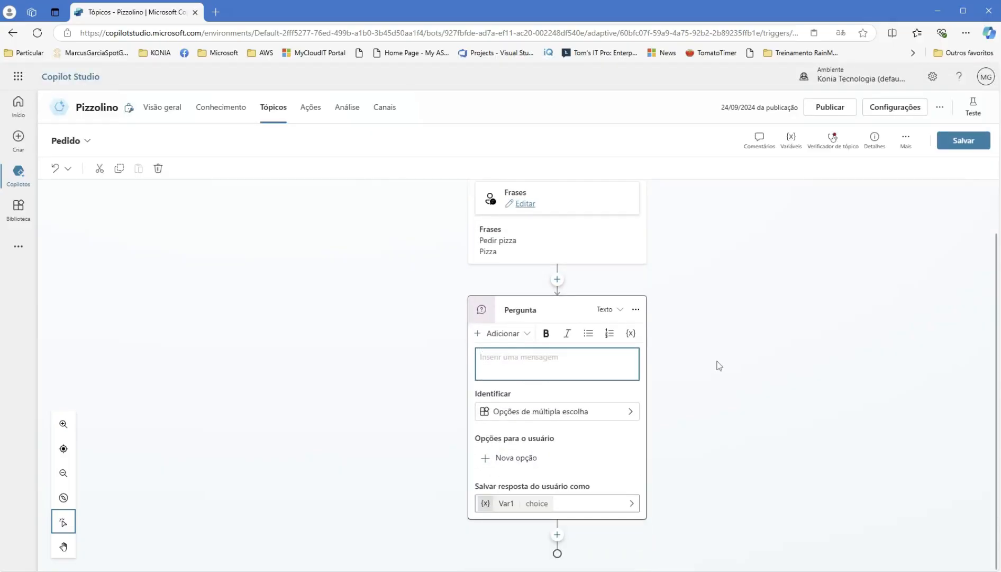
- Switch back to Início da conversa, discarding the unsaved Pedido changes
{"action": "left_click", "coordinate": [87, 141]}
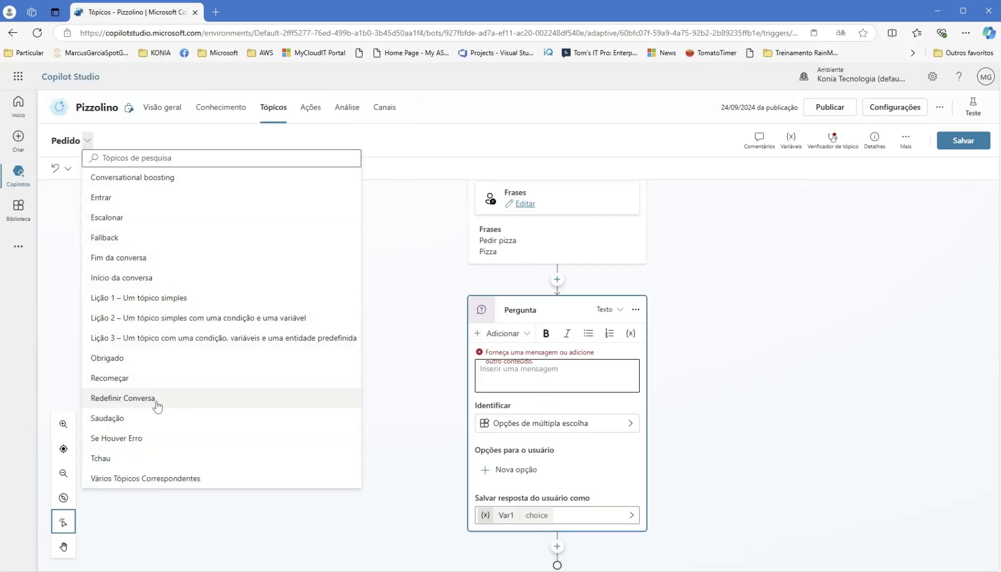
{"action": "left_click", "coordinate": [148, 278]}
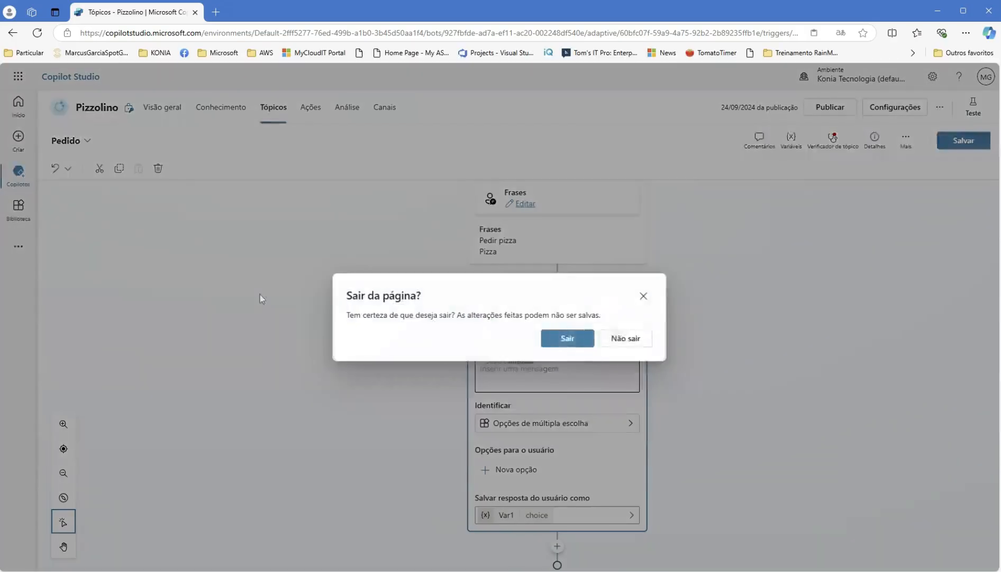
{"action": "left_click", "coordinate": [569, 337]}
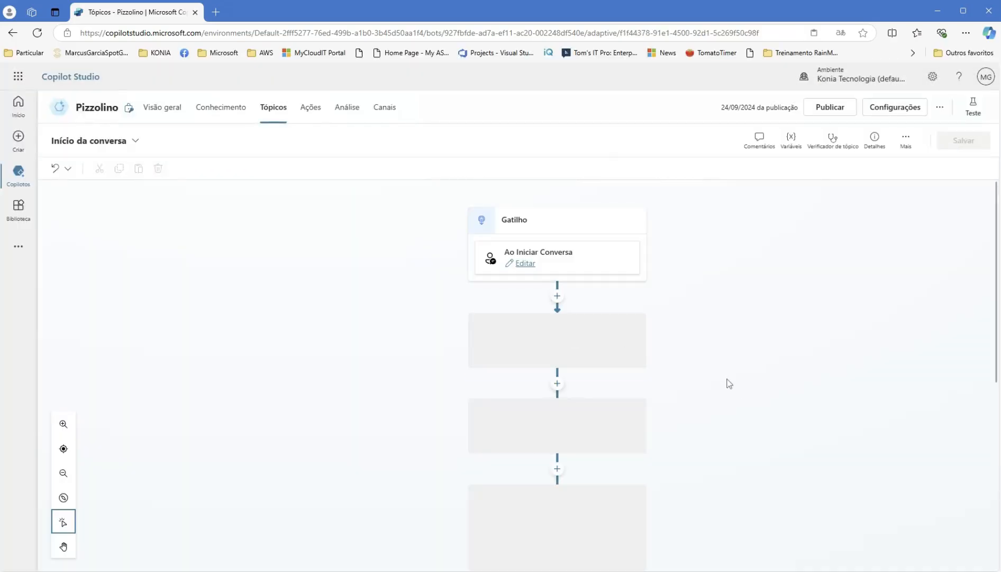
- Open the second greeting message for editing and reopen the test chat pane
{"action": "scroll", "coordinate": [729, 383], "scroll_direction": "down", "scroll_amount": 2}
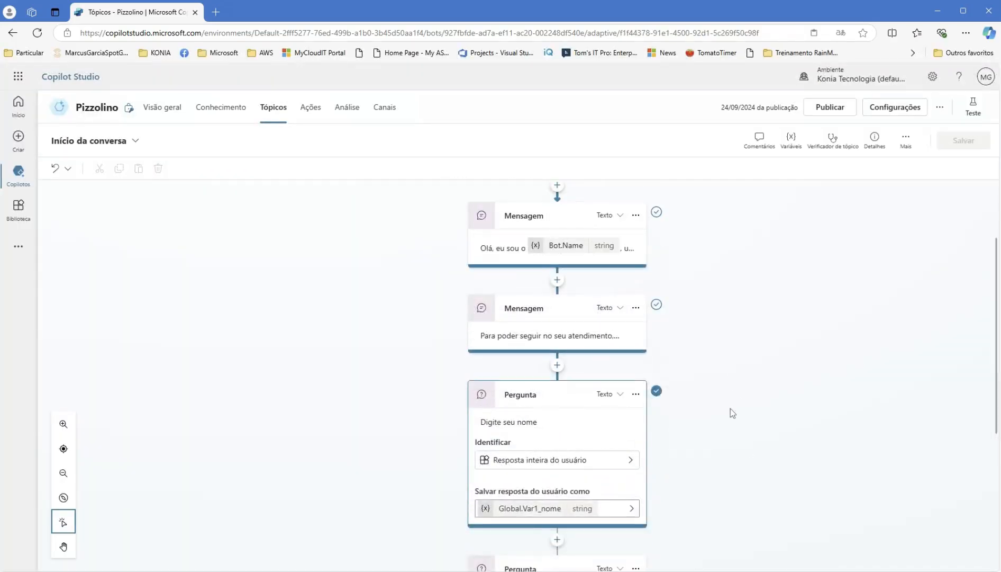
{"action": "left_click", "coordinate": [588, 336]}
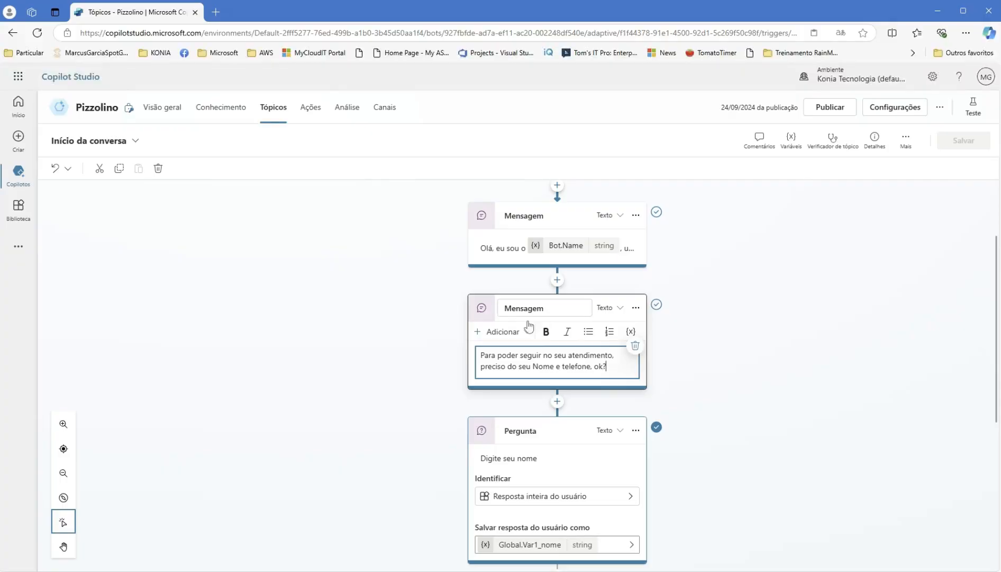
{"action": "scroll", "coordinate": [668, 345], "scroll_direction": "down", "scroll_amount": 1}
{"action": "scroll", "coordinate": [688, 341], "scroll_direction": "up", "scroll_amount": 1}
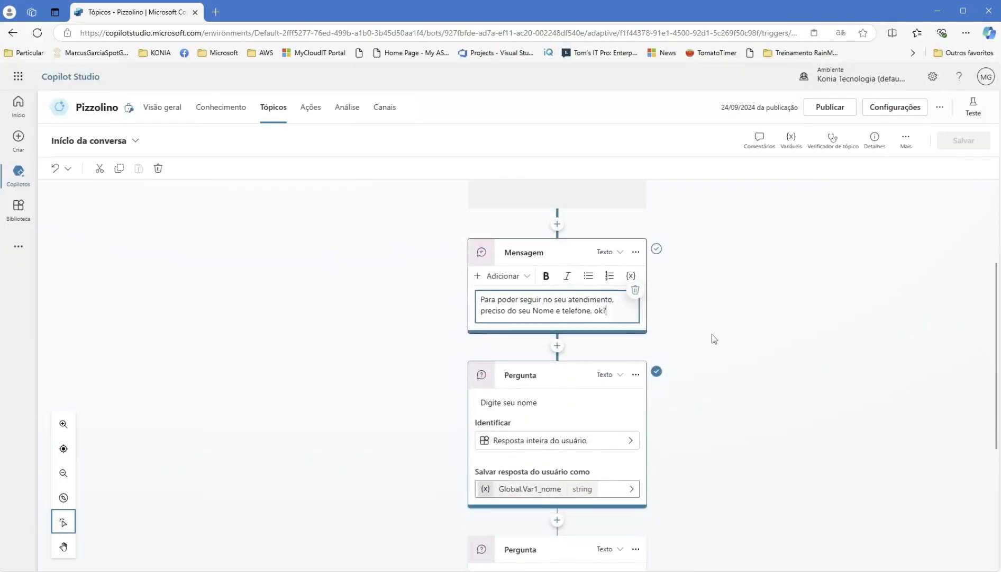
{"action": "left_click", "coordinate": [972, 105]}
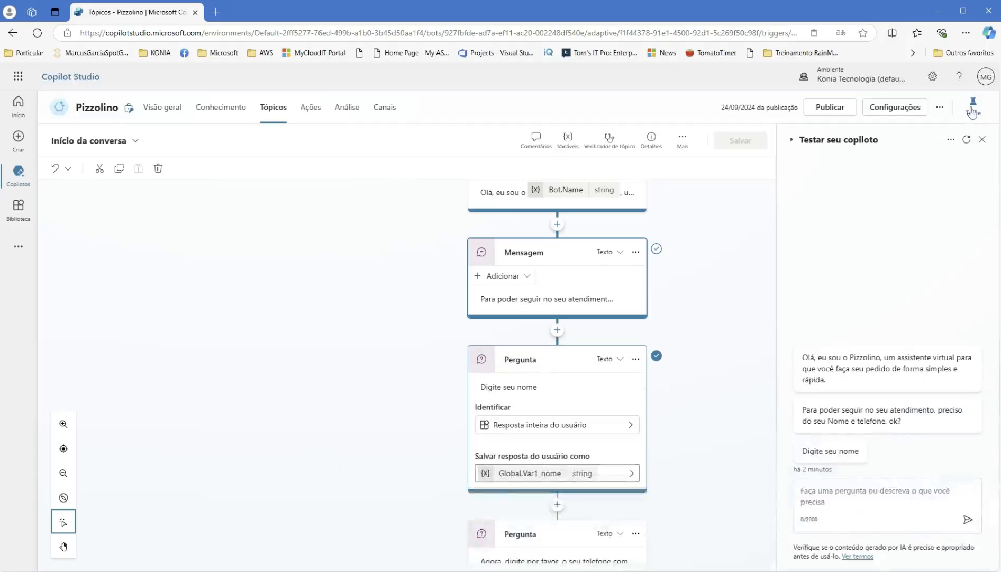
- Restart the test chat and inspect the 'Digite seu nome' question's properties and entity picker, leaving them unchanged
{"action": "left_click", "coordinate": [967, 140]}
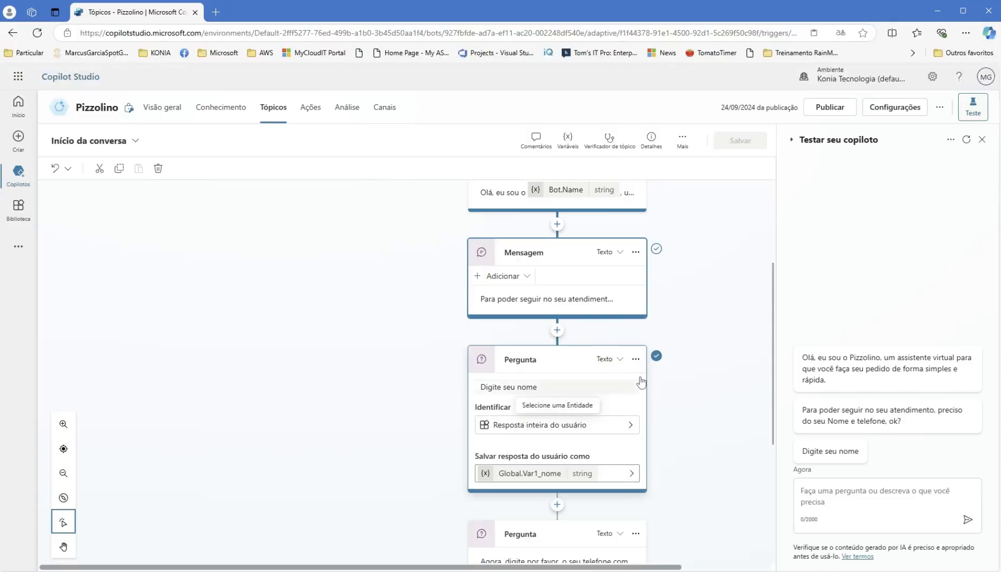
{"action": "left_click", "coordinate": [635, 359]}
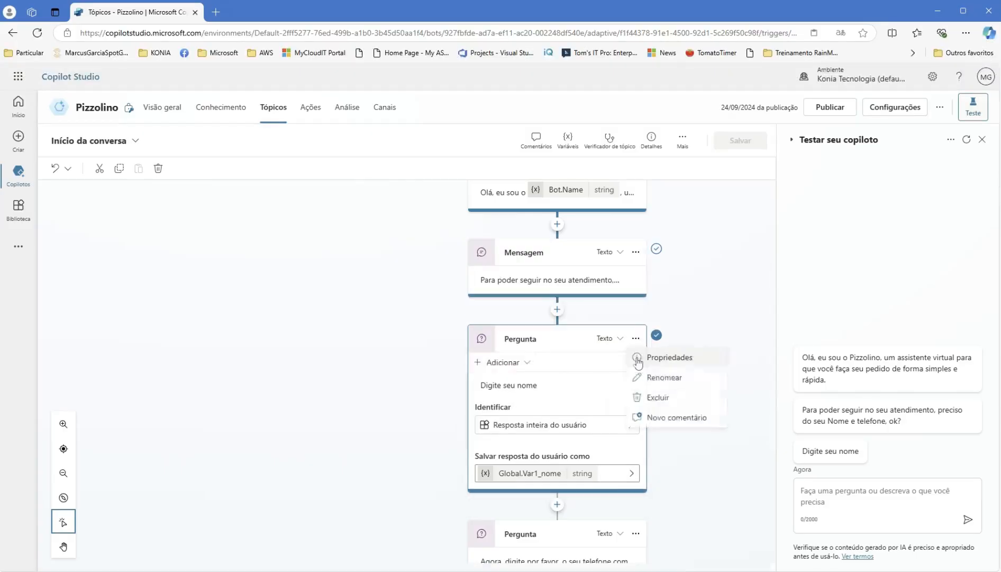
{"action": "left_click", "coordinate": [670, 357]}
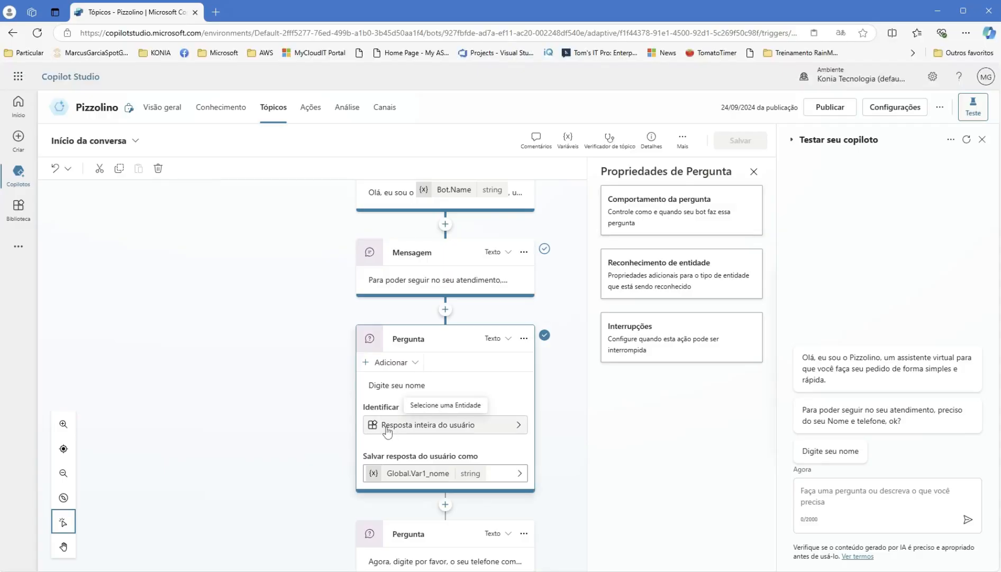
{"action": "left_click", "coordinate": [388, 429]}
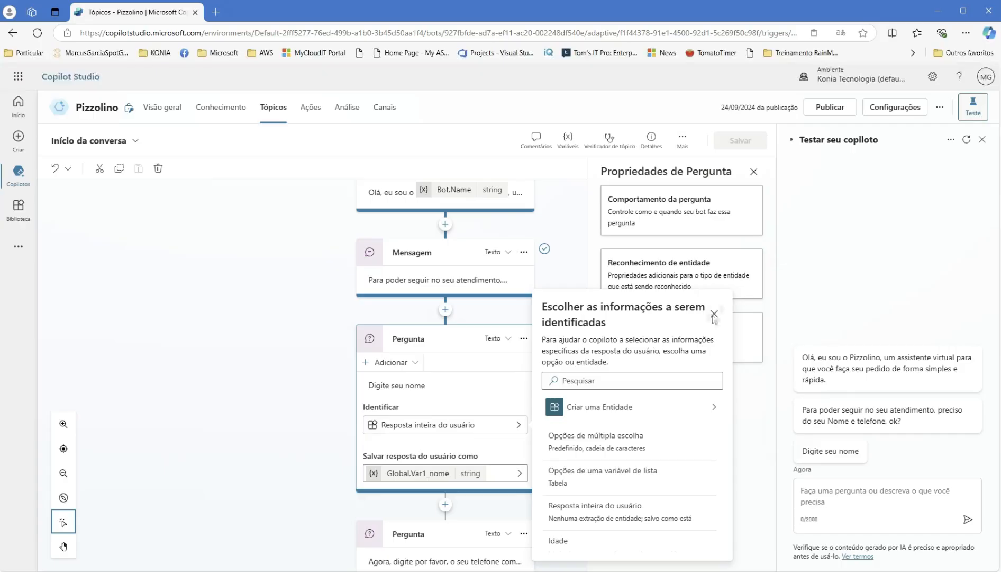
{"action": "left_click", "coordinate": [713, 314]}
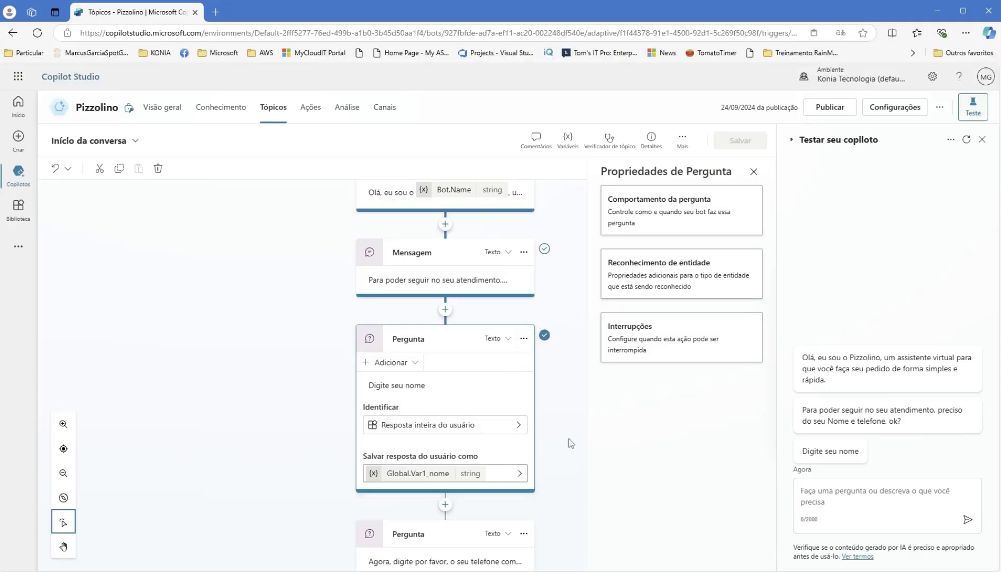
- Delete the Obrigado thank-you message from the Início da conversa topic
{"action": "scroll", "coordinate": [570, 440], "scroll_direction": "down", "scroll_amount": 2}
{"action": "scroll", "coordinate": [524, 428], "scroll_direction": "down", "scroll_amount": 1}
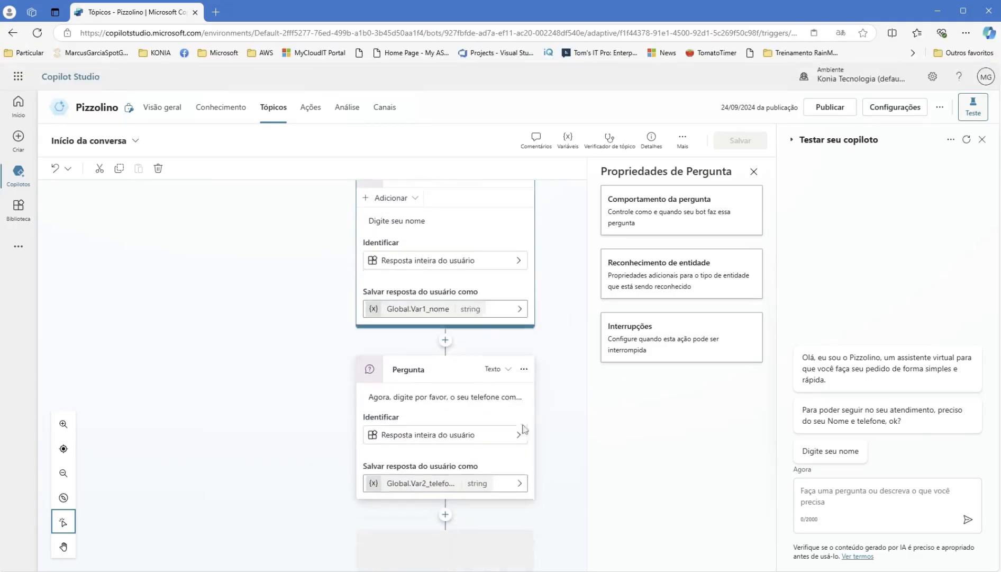
{"action": "left_click", "coordinate": [524, 366]}
{"action": "left_click", "coordinate": [715, 451]}
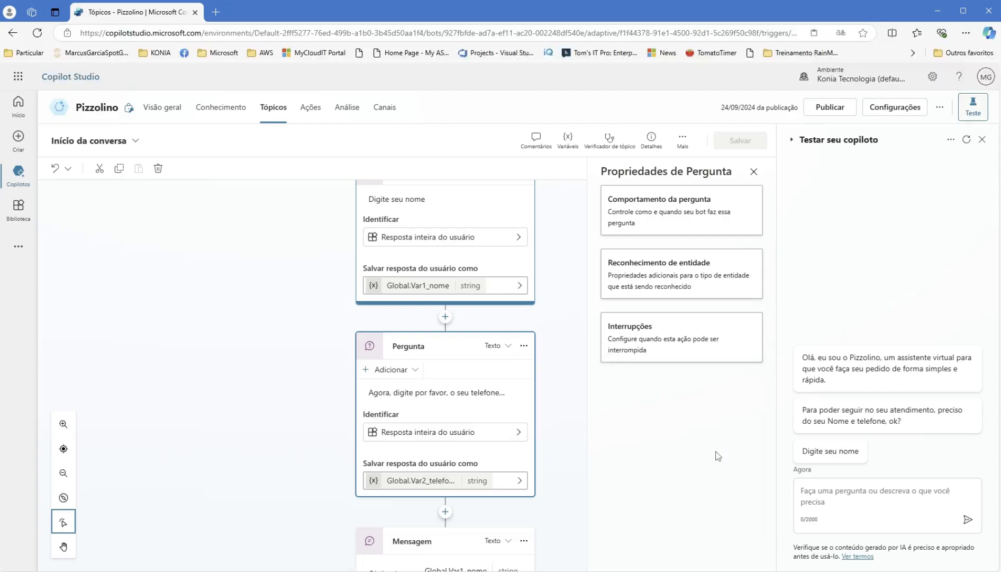
{"action": "scroll", "coordinate": [580, 465], "scroll_direction": "down", "scroll_amount": 1}
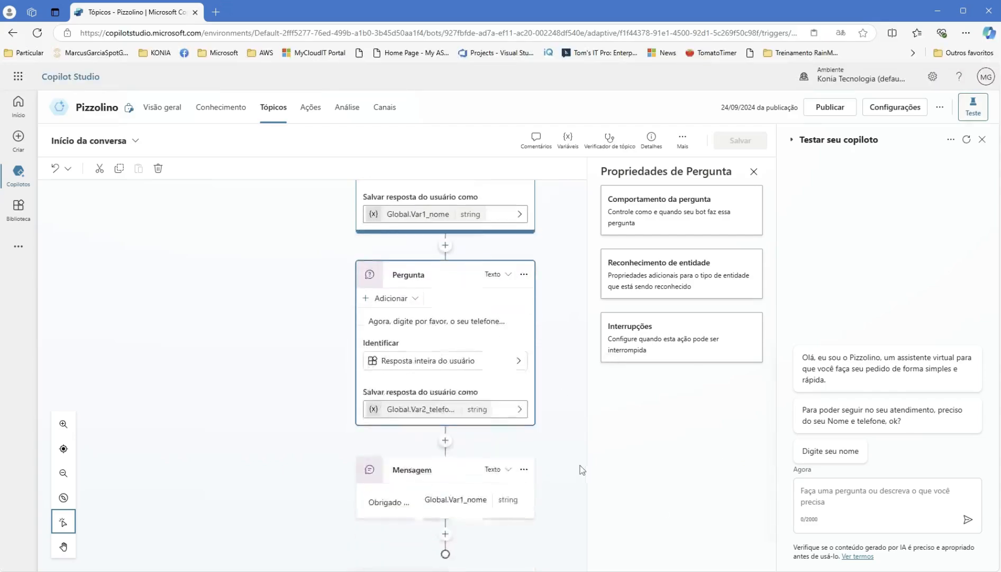
{"action": "left_click", "coordinate": [523, 472]}
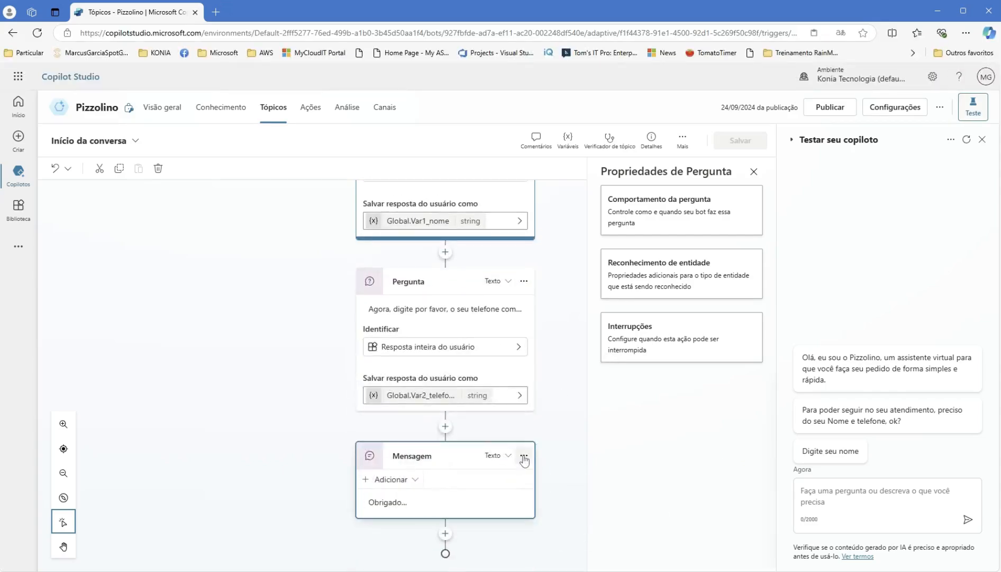
{"action": "left_click", "coordinate": [523, 456]}
{"action": "left_click", "coordinate": [546, 514]}
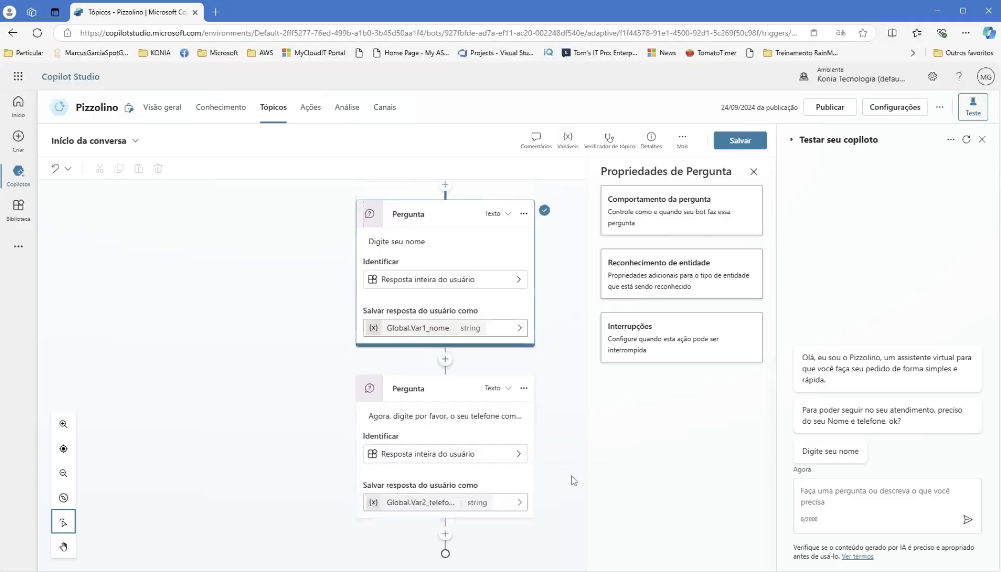
- Delete the phone number and name questions, then close the properties panel
{"action": "left_click", "coordinate": [525, 389]}
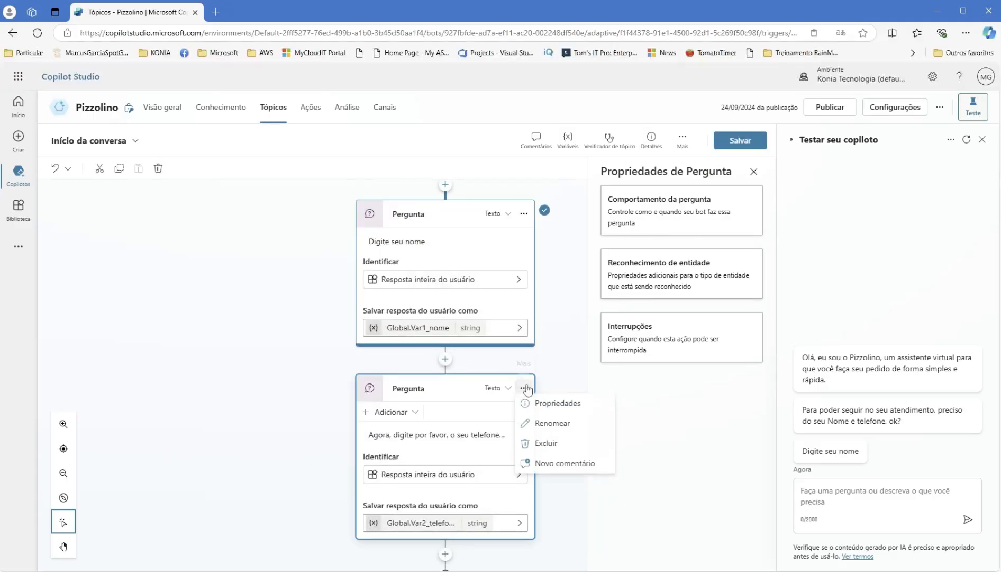
{"action": "left_click", "coordinate": [547, 445]}
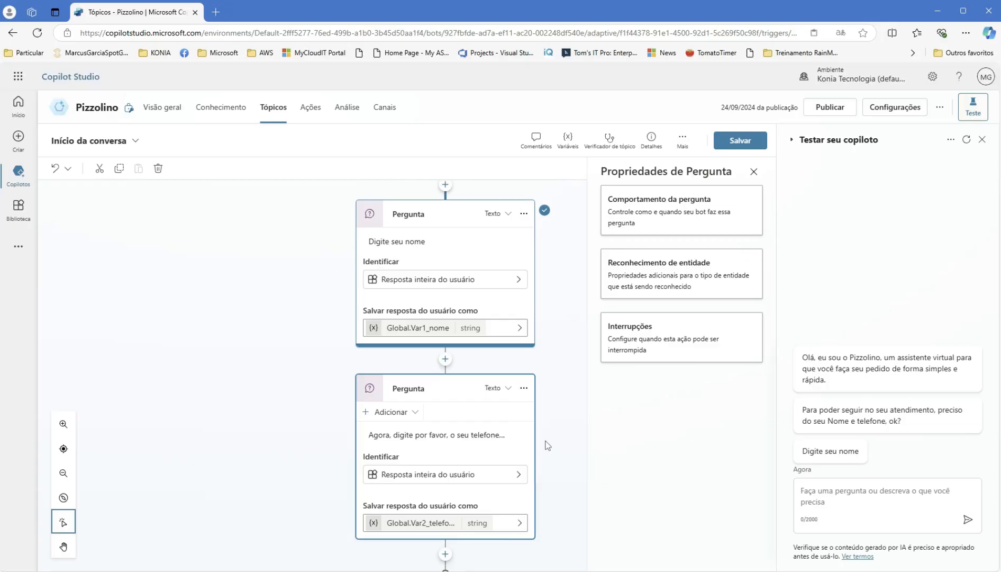
{"action": "left_click", "coordinate": [524, 420]}
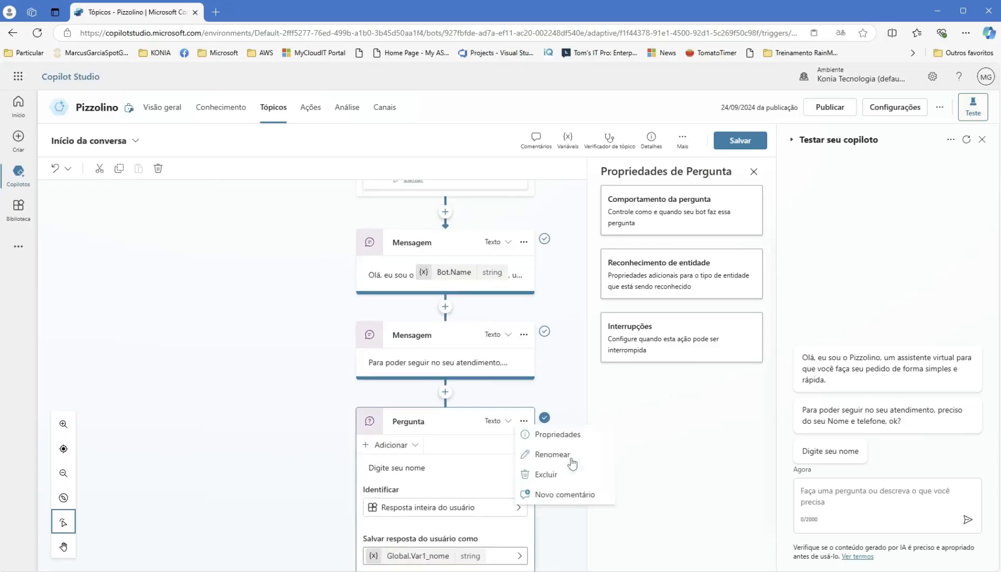
{"action": "left_click", "coordinate": [563, 474]}
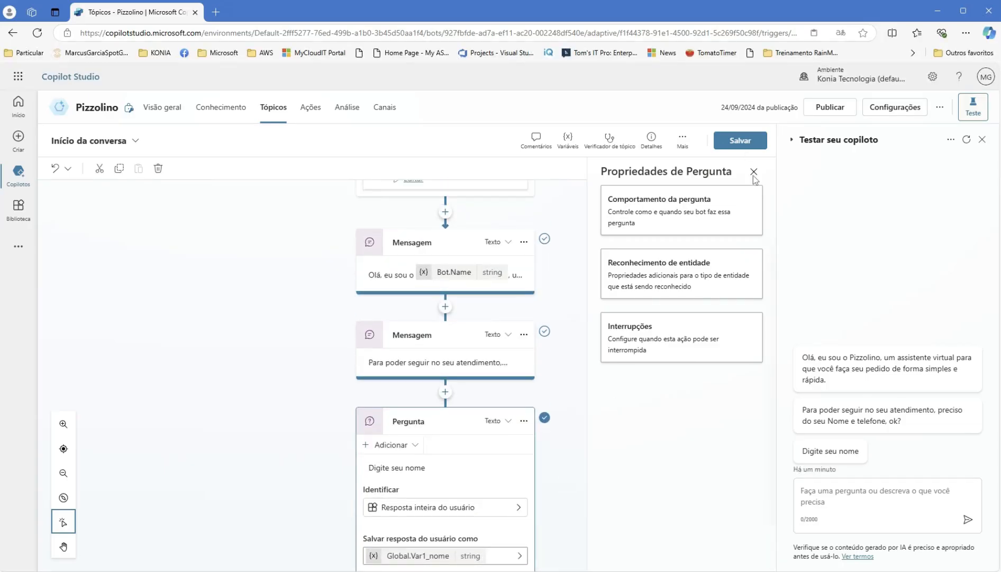
{"action": "left_click", "coordinate": [753, 175]}
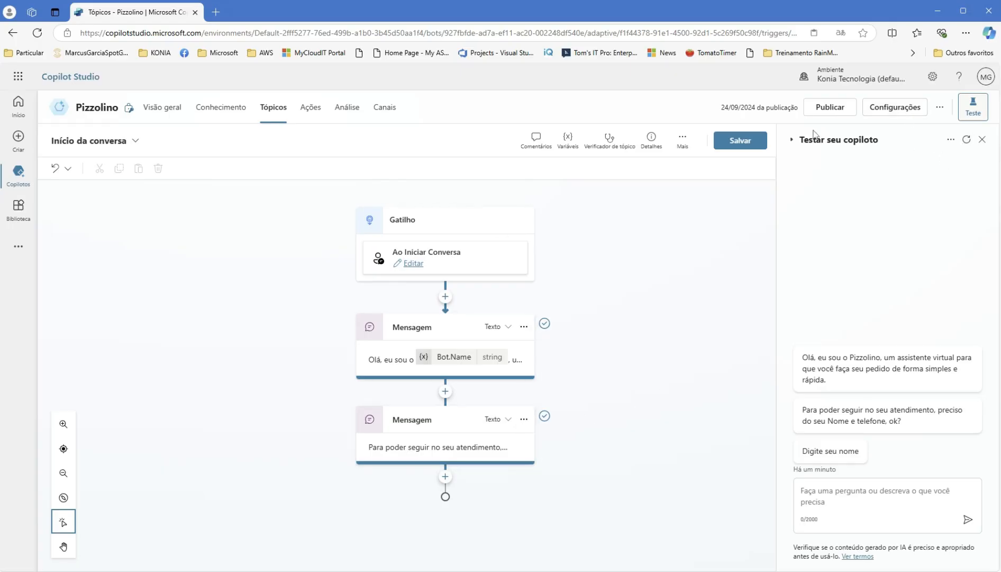
- Save the topic, restart the test chat, and add a question below the second greeting
{"action": "left_click", "coordinate": [740, 140]}
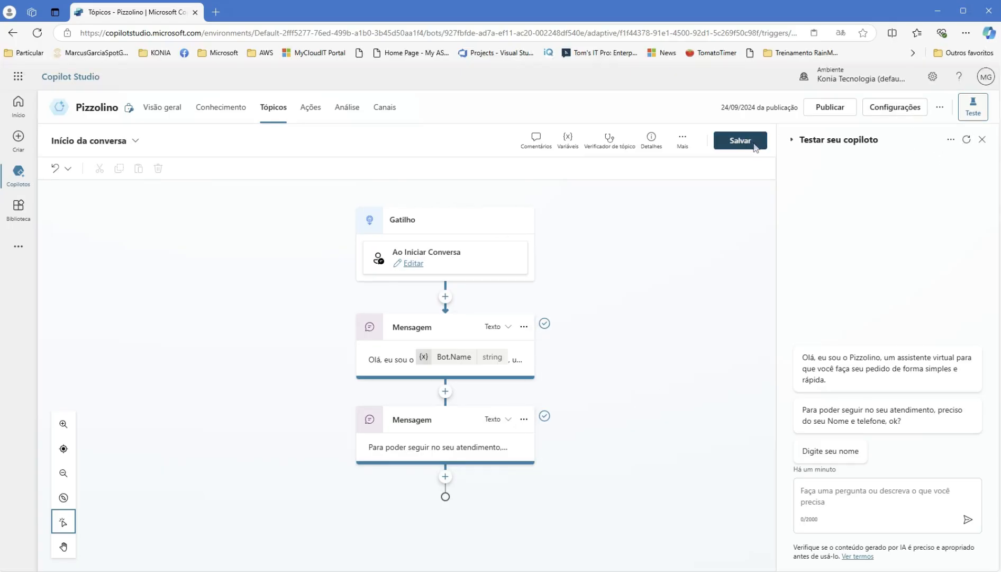
{"action": "left_click", "coordinate": [967, 140]}
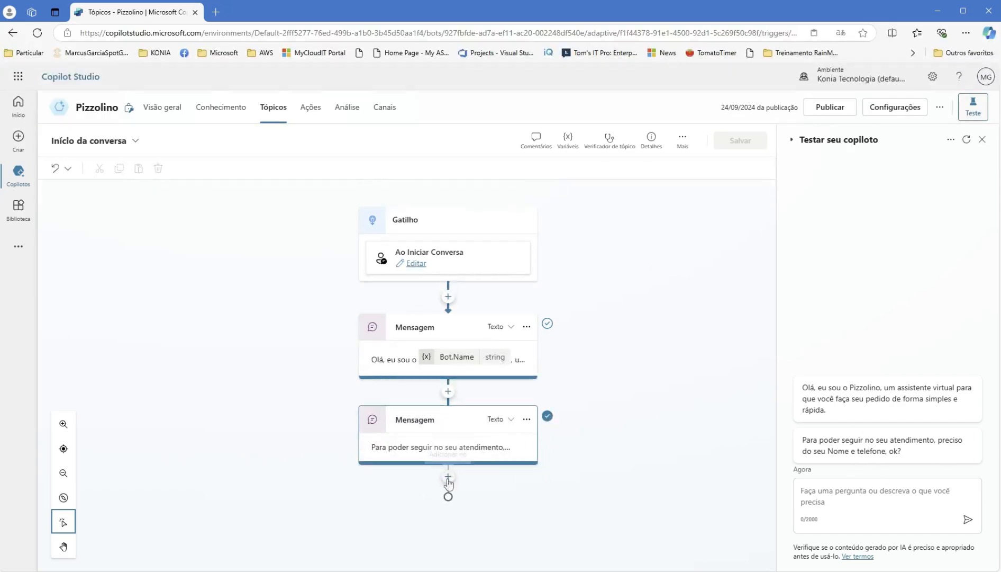
{"action": "left_click", "coordinate": [448, 476]}
{"action": "left_click", "coordinate": [460, 442]}
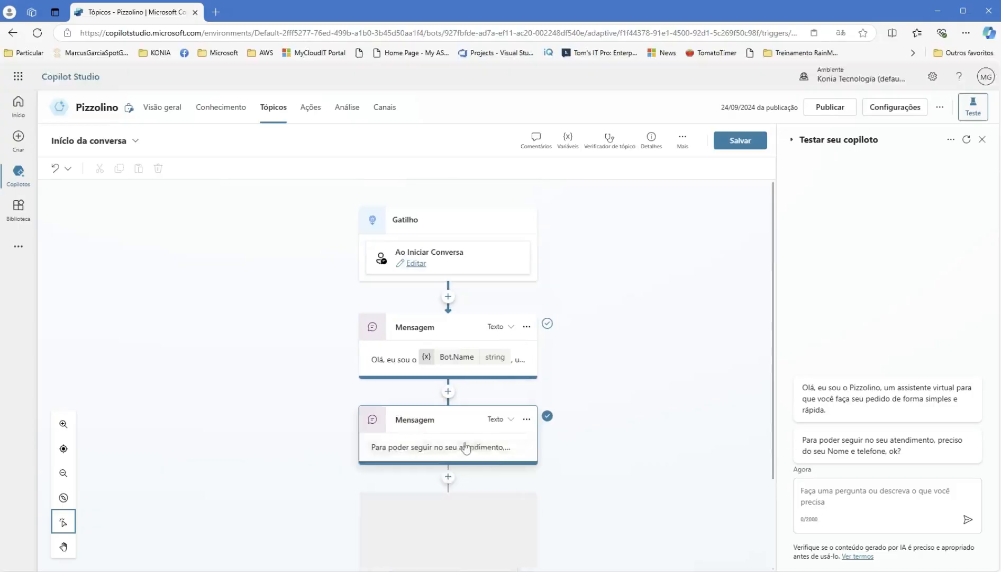
{"action": "scroll", "coordinate": [622, 404], "scroll_direction": "down", "scroll_amount": 2}
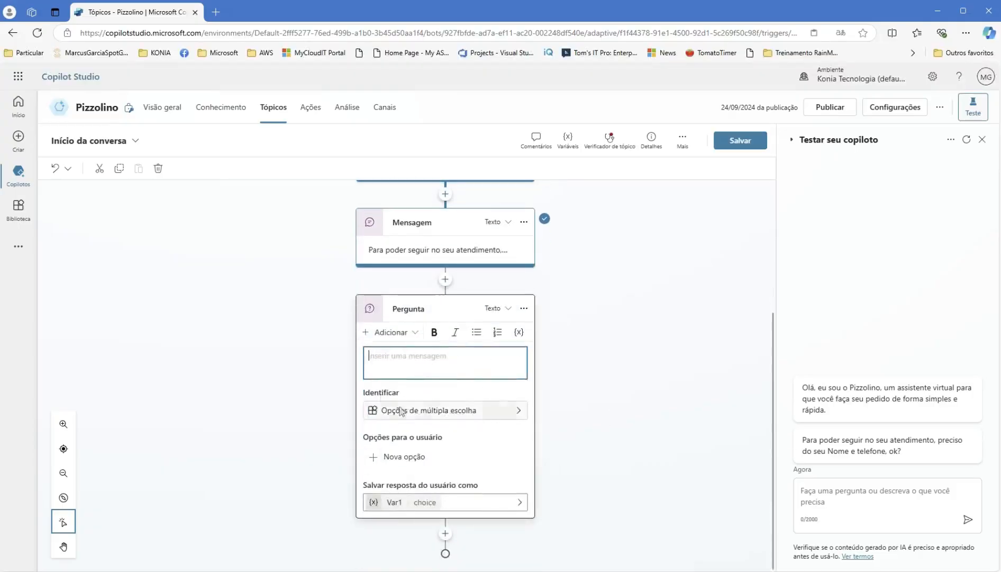
{"action": "left_click", "coordinate": [437, 408]}
{"action": "left_click", "coordinate": [438, 421]}
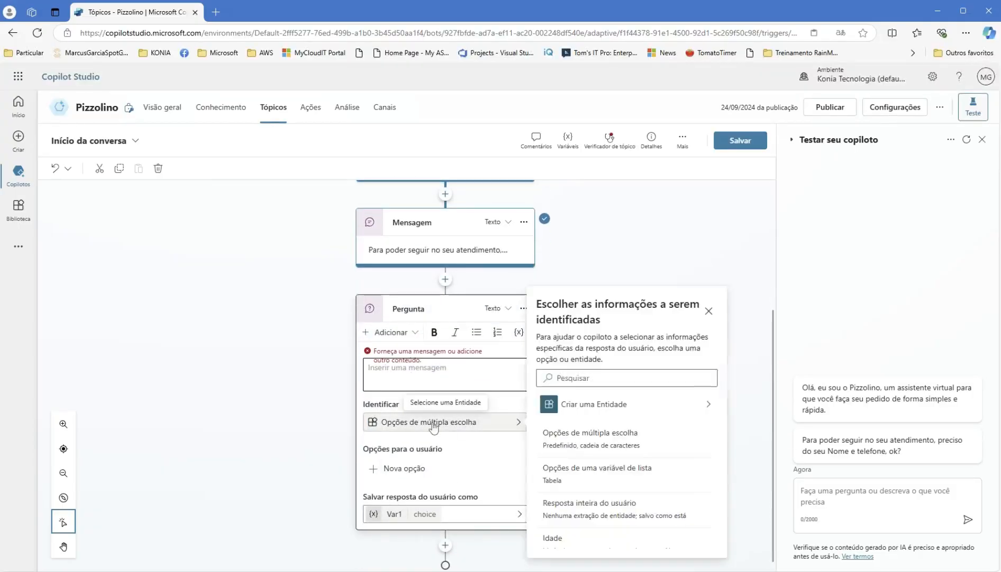
- Have the question identify the whole response, ask 'Digite seu nome, por favor!', and save
{"action": "scroll", "coordinate": [625, 521], "scroll_direction": "down", "scroll_amount": 1}
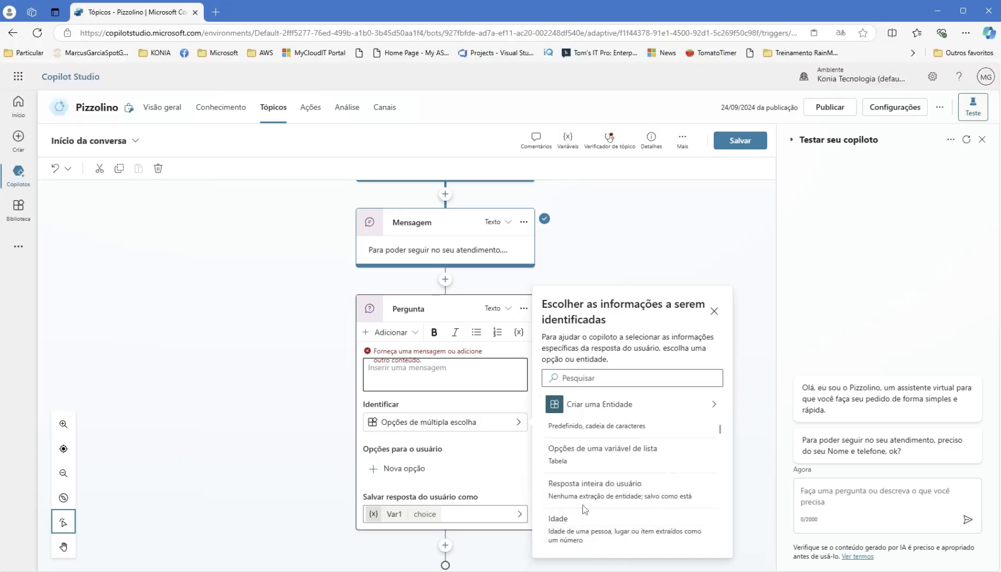
{"action": "left_click", "coordinate": [589, 490]}
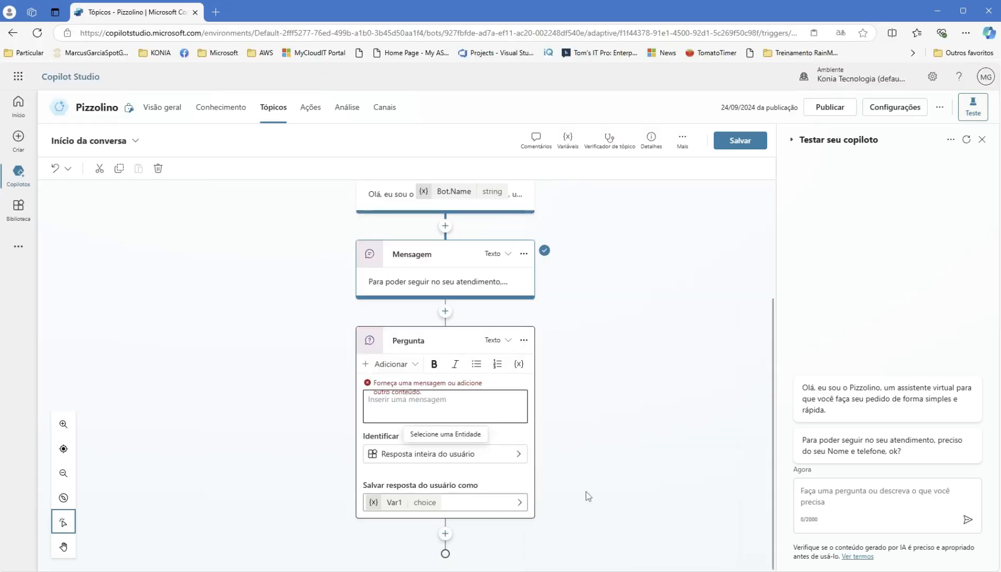
{"action": "left_click", "coordinate": [433, 402]}
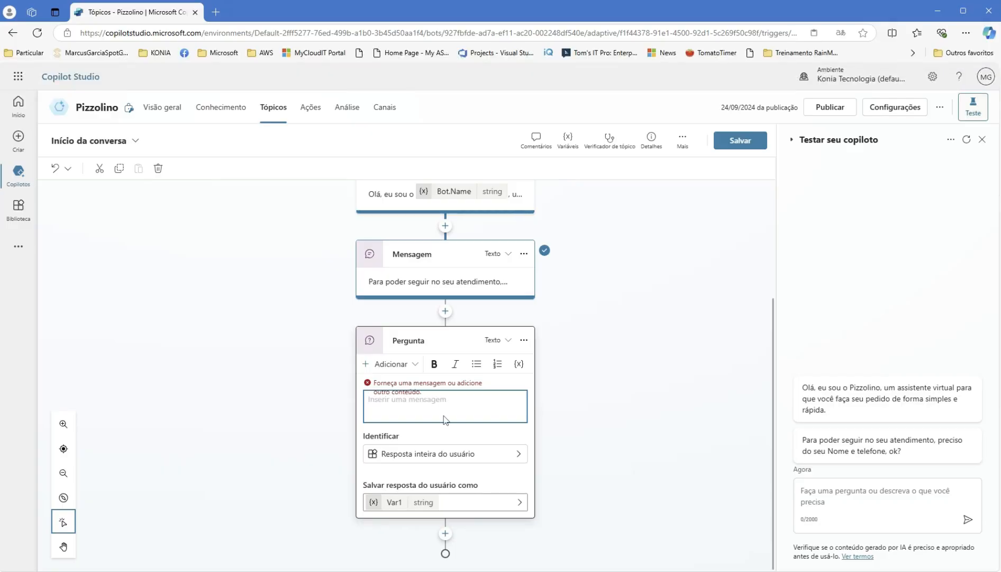
{"action": "type", "text": "Di"}
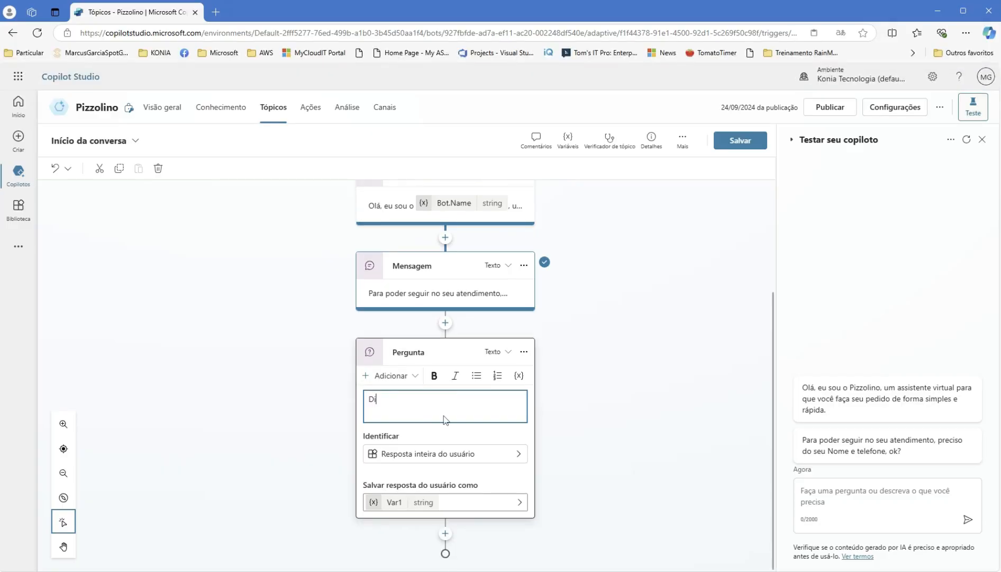
{"action": "type", "text": "gite seu nome, por favor!"}
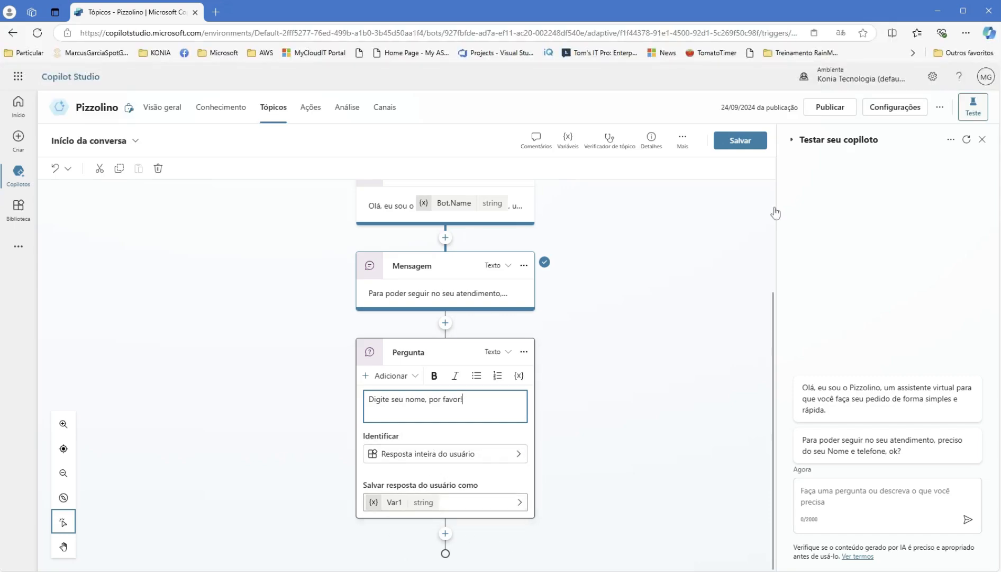
{"action": "left_click", "coordinate": [729, 147]}
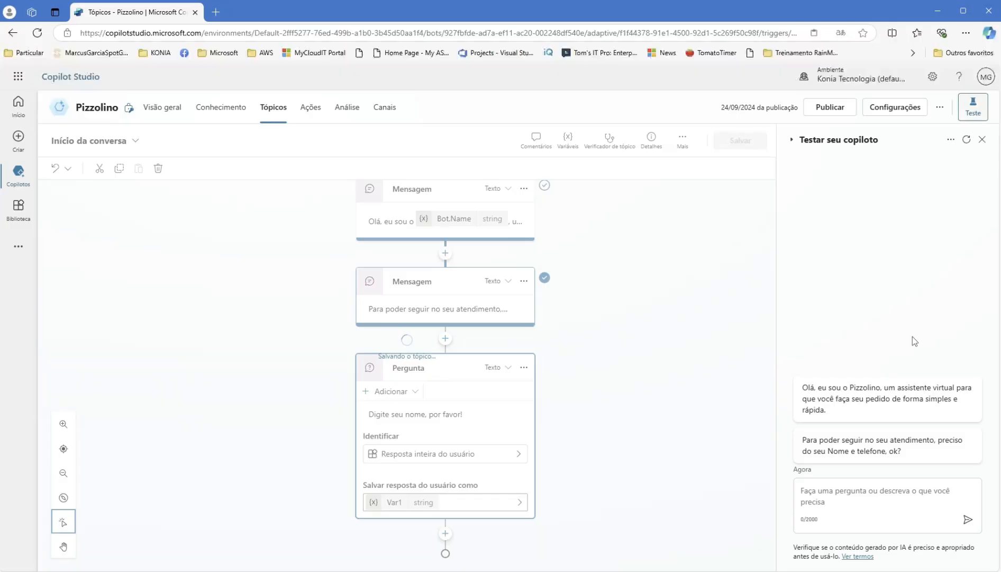
- Restart the test chat, answer the name prompt with a full name, and view the topic variables
{"action": "left_click", "coordinate": [968, 141]}
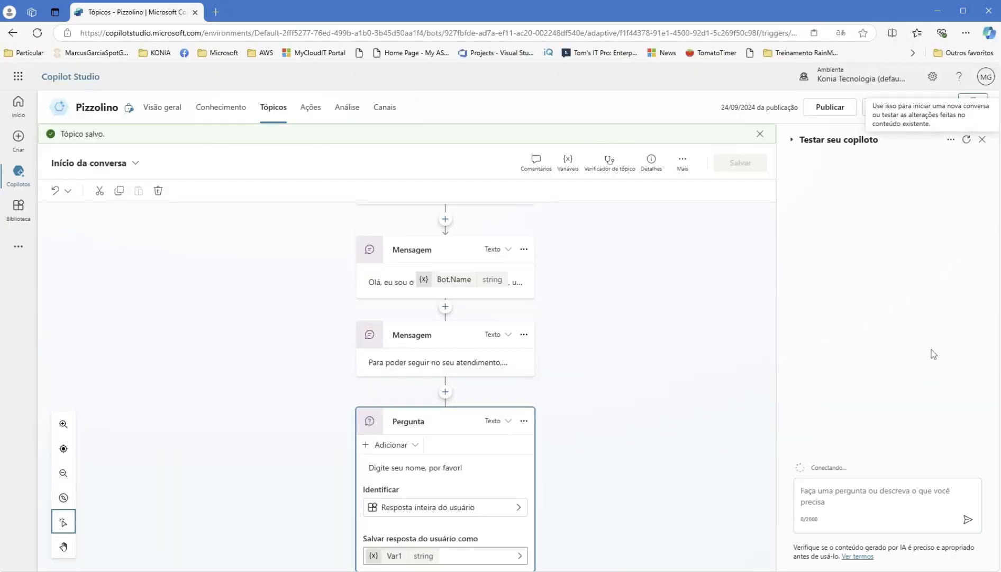
{"action": "left_click", "coordinate": [860, 490]}
{"action": "type", "text": "MArcu"}
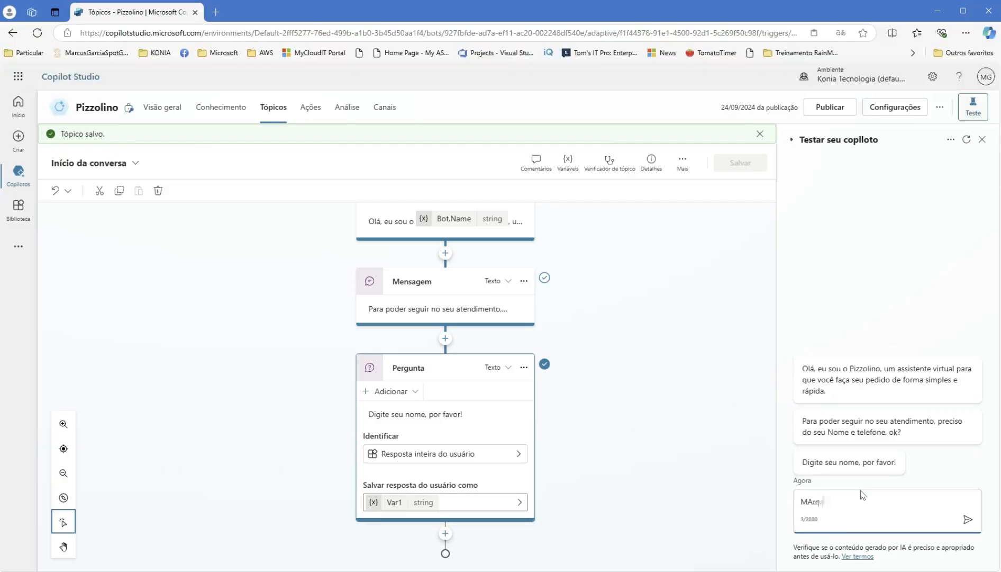
{"action": "key", "text": "BackSpace"}
{"action": "key", "text": "BackSpace"}
{"action": "key", "text": "BackSpace"}
{"action": "key", "text": "BackSpace"}
{"action": "key", "text": "Return"}
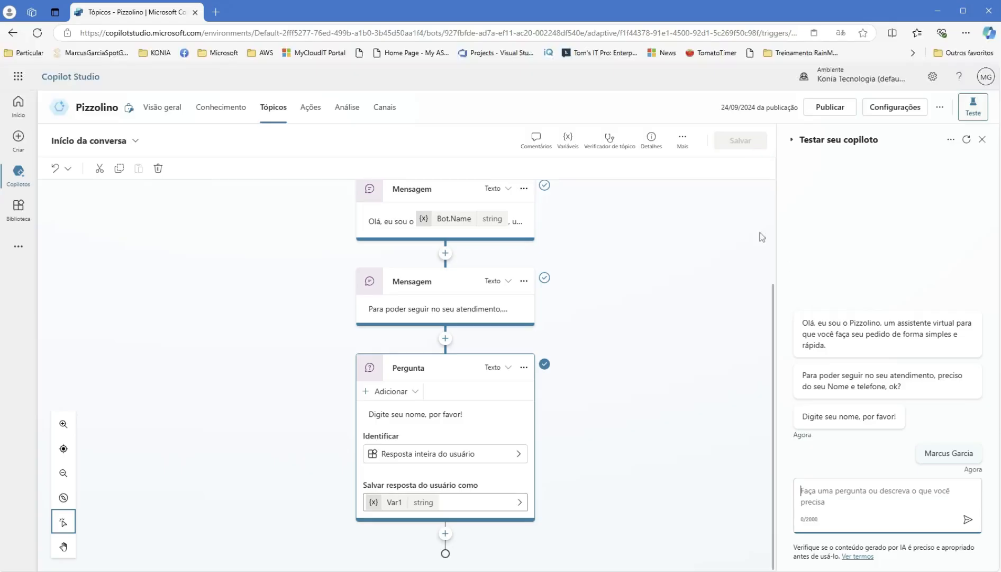
{"action": "left_click", "coordinate": [567, 141]}
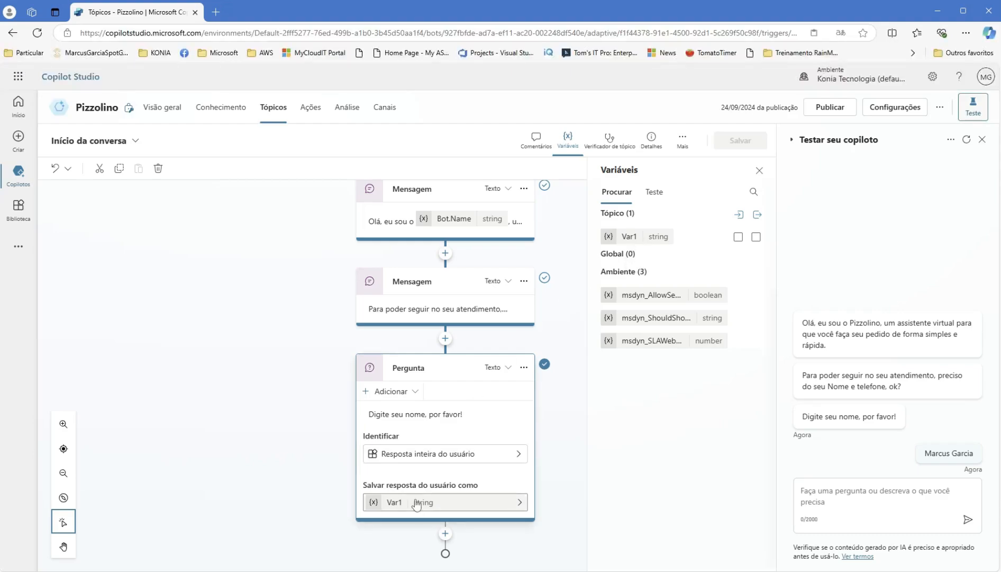
- Rename the name question's Var1 variable to Var1_Nome and save the topic
{"action": "left_click", "coordinate": [759, 170]}
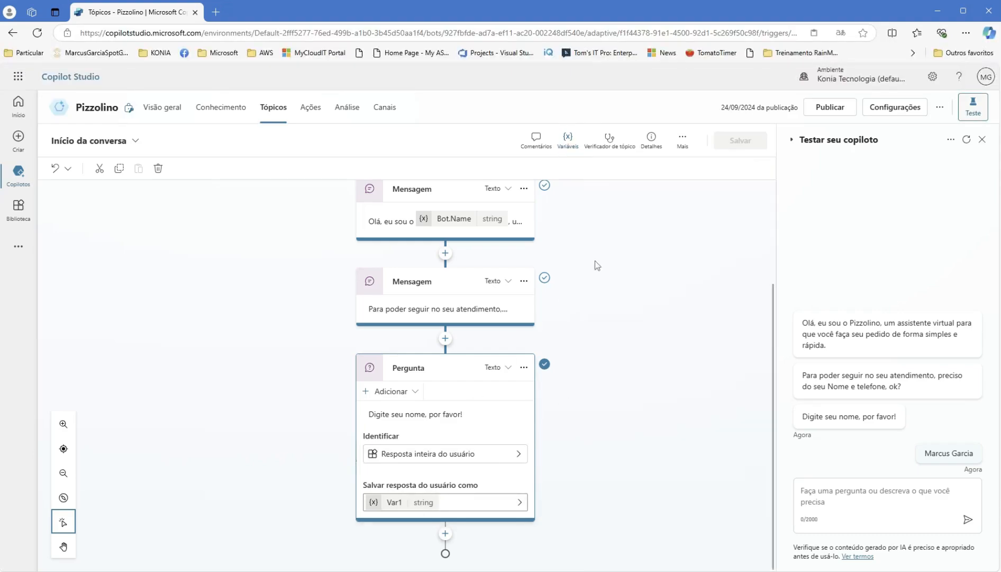
{"action": "left_click", "coordinate": [392, 507]}
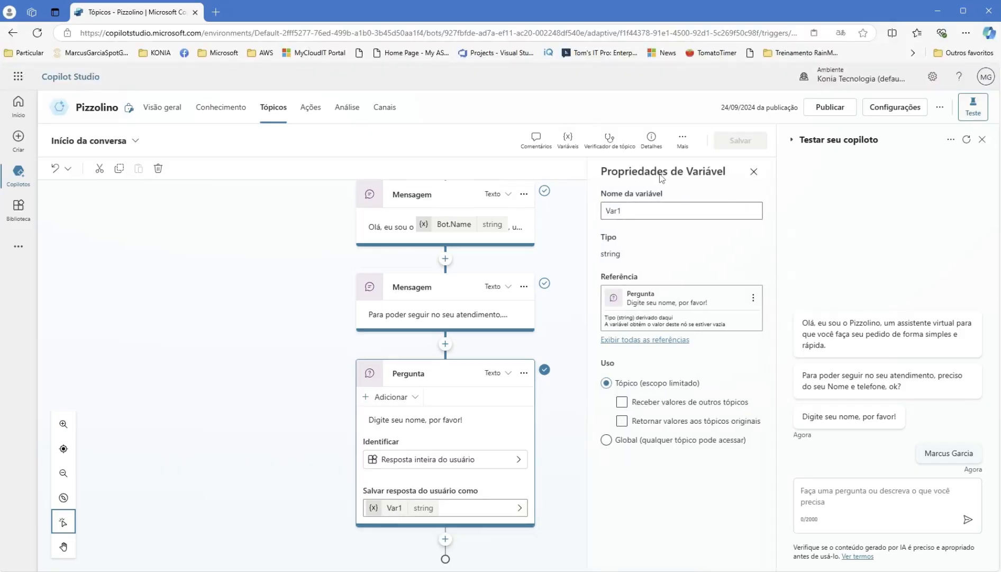
{"action": "left_click", "coordinate": [652, 210]}
{"action": "type", "text": "_B"}
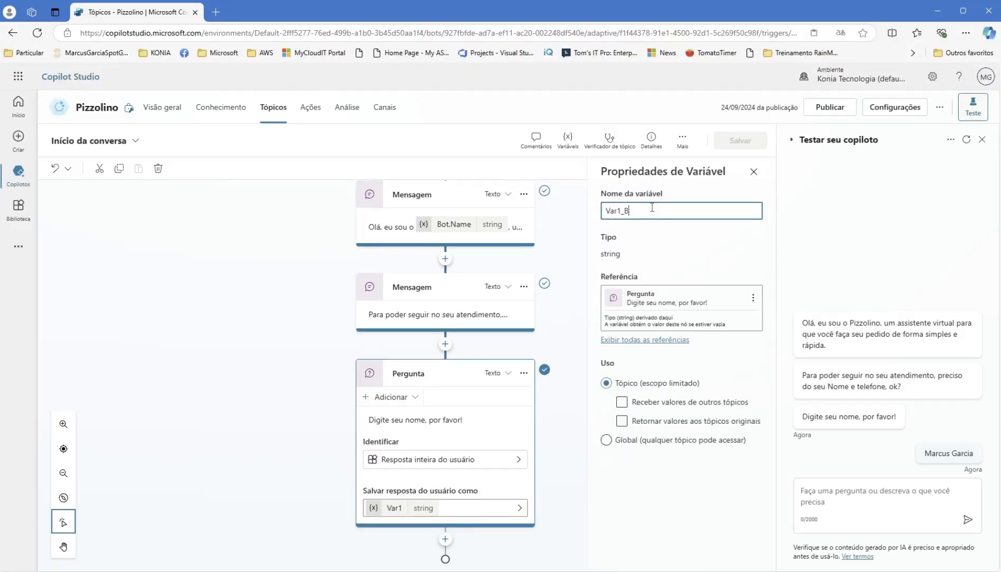
{"action": "key", "text": "BackSpace"}
{"action": "type", "text": "Nome"}
{"action": "left_click", "coordinate": [633, 249]}
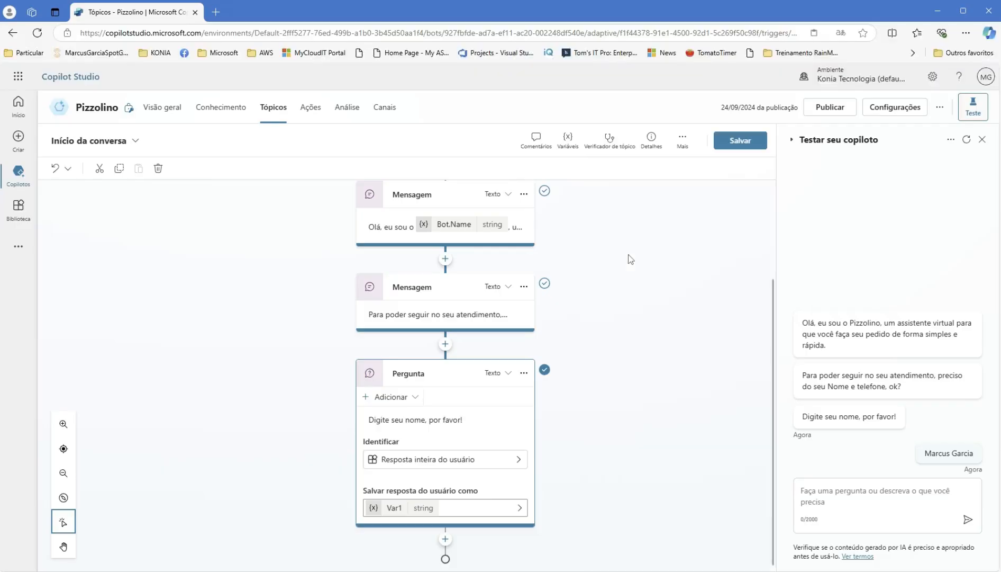
{"action": "left_click", "coordinate": [742, 141]}
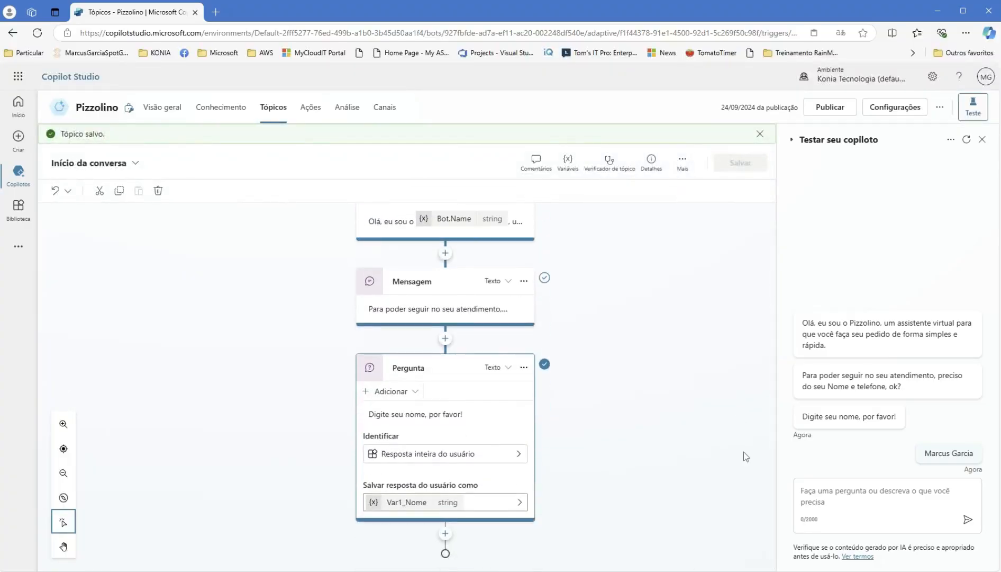
- Add a message after the question reading 'Obrigado' + Var1_Nome + '!!!' and save the topic
{"action": "left_click", "coordinate": [445, 535]}
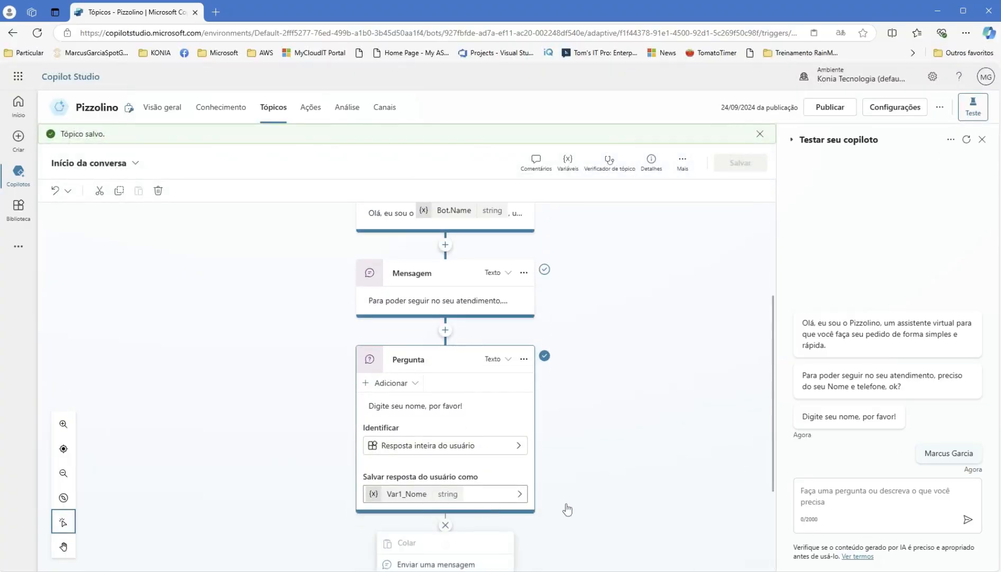
{"action": "left_click", "coordinate": [458, 426]}
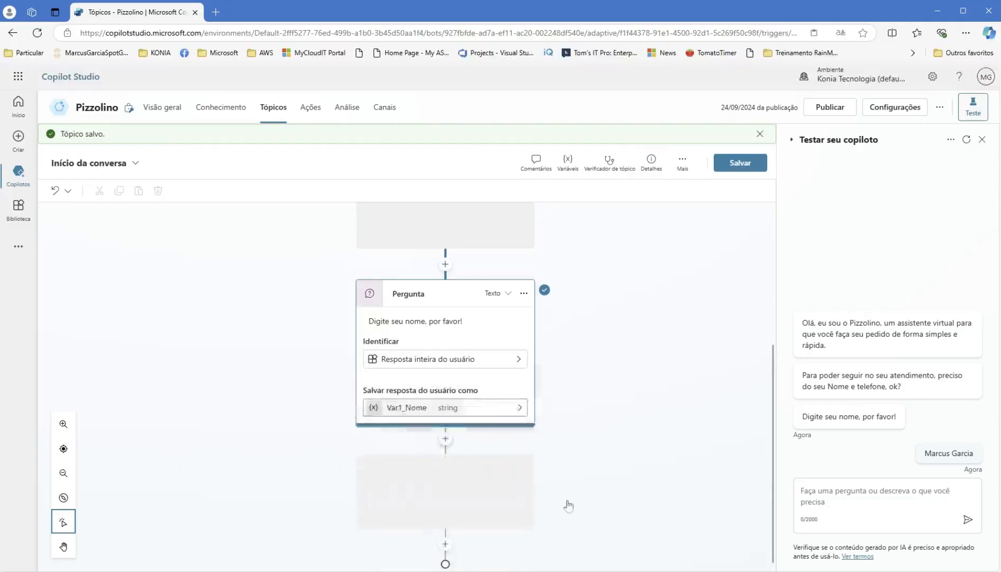
{"action": "type", "text": "Obrigad"}
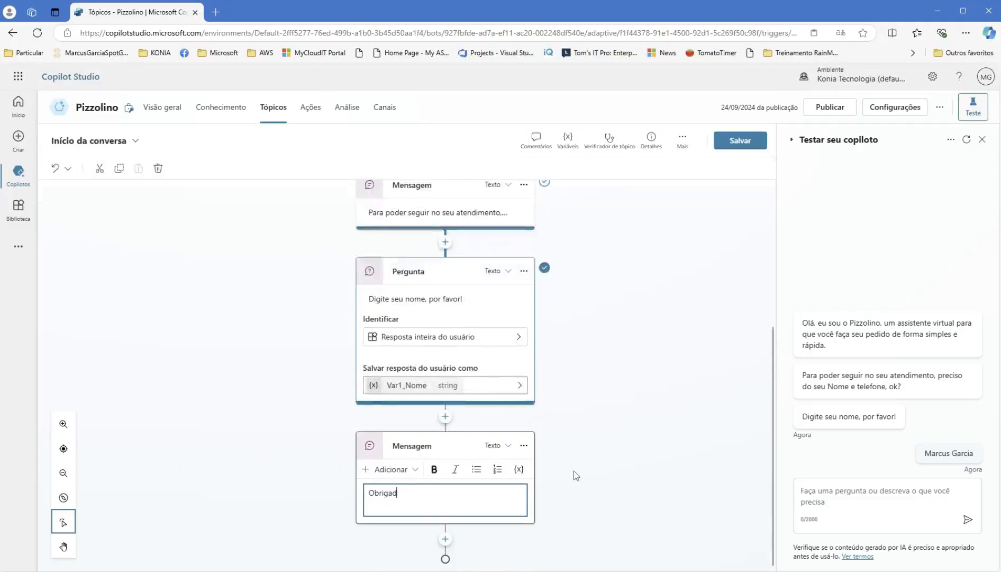
{"action": "type", "text": "o !"}
{"action": "key", "text": "BackSpace"}
{"action": "left_click", "coordinate": [518, 471]}
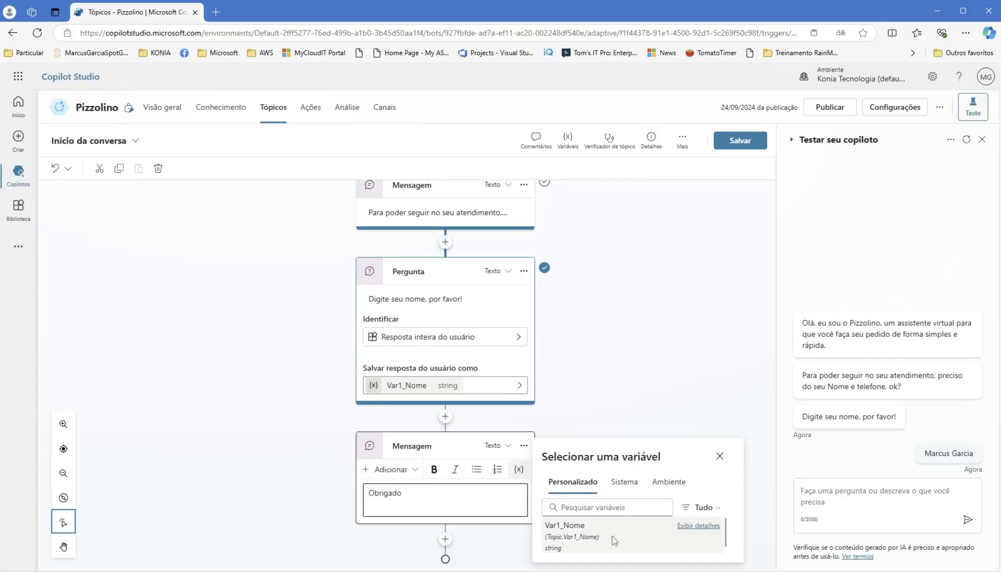
{"action": "left_click", "coordinate": [578, 541]}
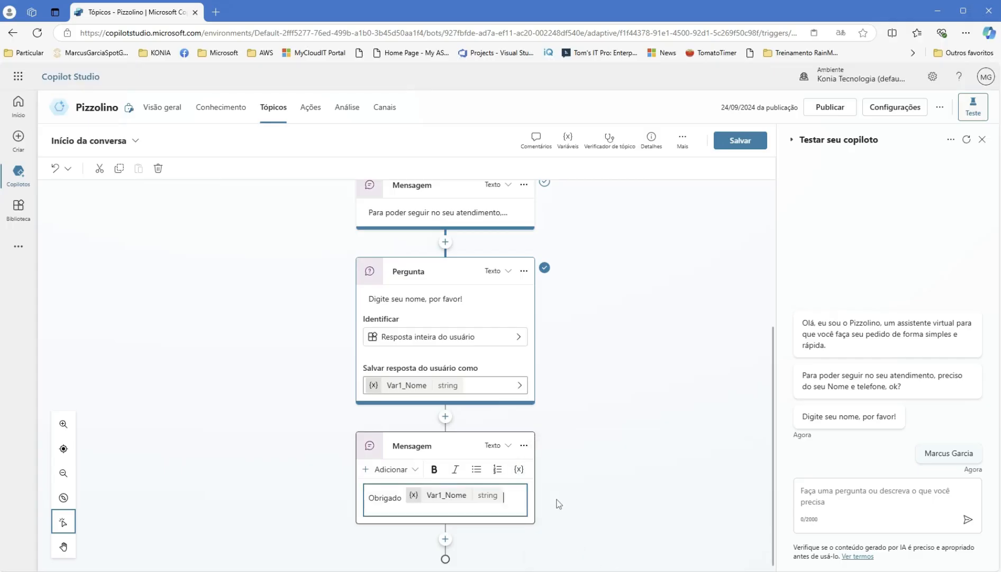
{"action": "type", "text": "!!!"}
{"action": "left_click", "coordinate": [741, 140]}
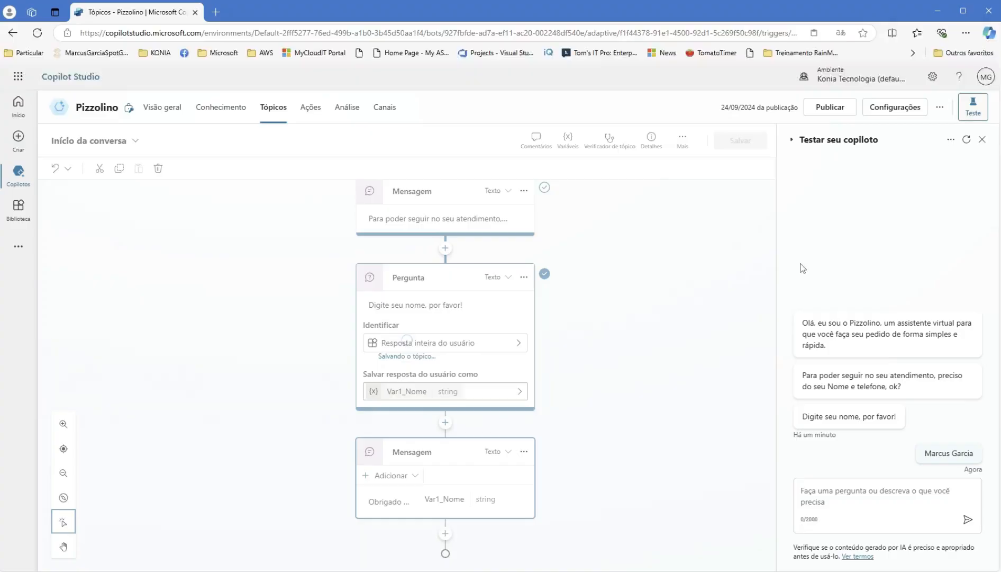
- Restart the test chat and send a full name to confirm the bot thanks the user by name
{"action": "left_click", "coordinate": [966, 141]}
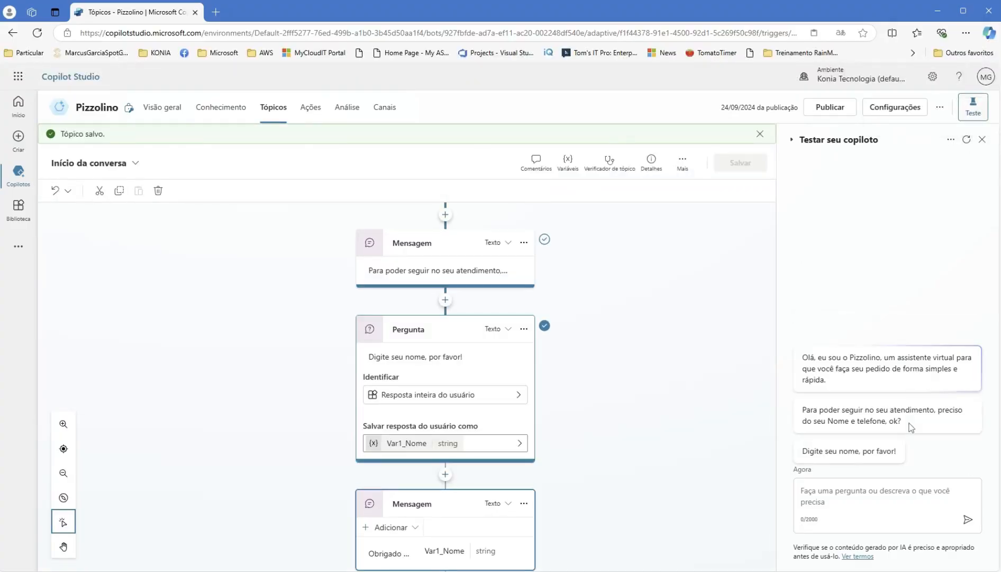
{"action": "left_click", "coordinate": [863, 497]}
{"action": "type", "text": "MA"}
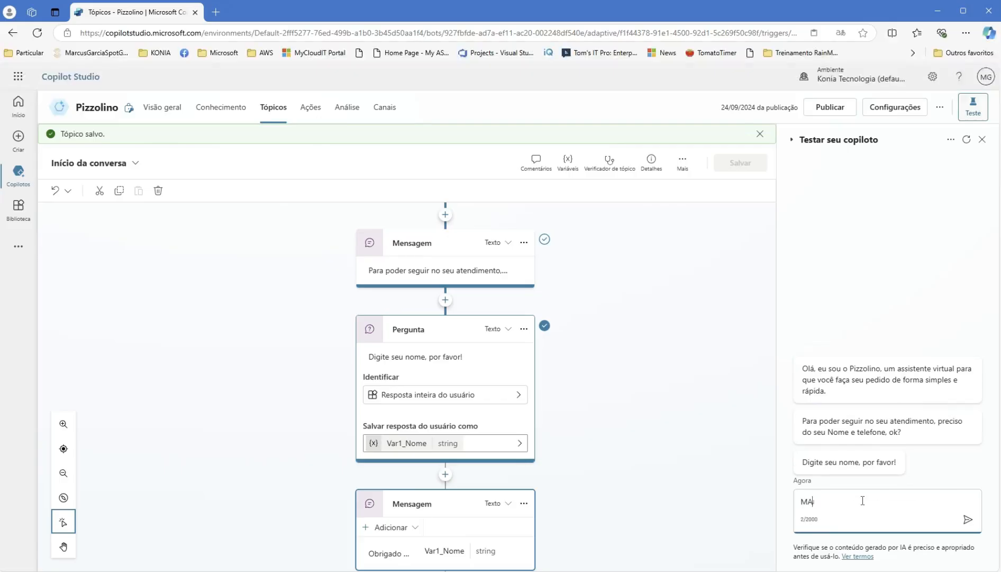
{"action": "type", "text": "rcus"}
{"action": "key", "text": "BackSpace"}
{"action": "key", "text": "BackSpace"}
{"action": "key", "text": "BackSpace"}
{"action": "key", "text": "BackSpace"}
{"action": "key", "text": "BackSpace"}
{"action": "key", "text": "BackSpace"}
{"action": "key", "text": "Return"}
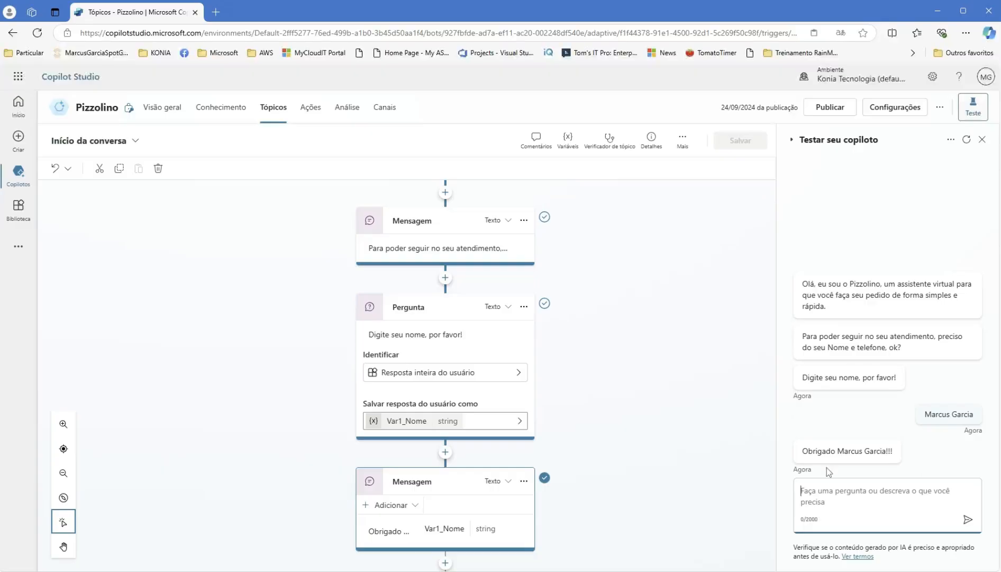
{"action": "scroll", "coordinate": [626, 463], "scroll_direction": "down", "scroll_amount": 1}
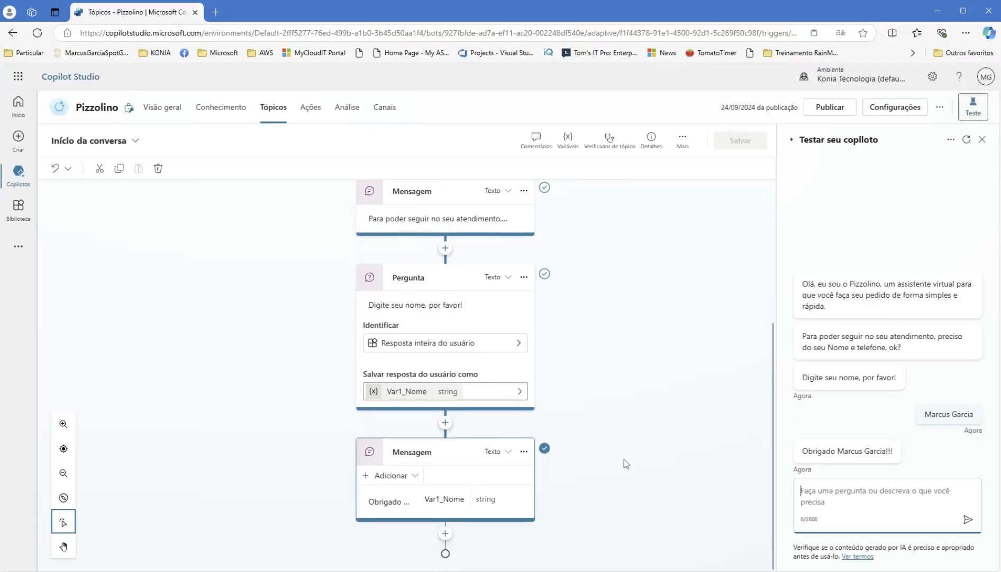
{"action": "left_click", "coordinate": [445, 532]}
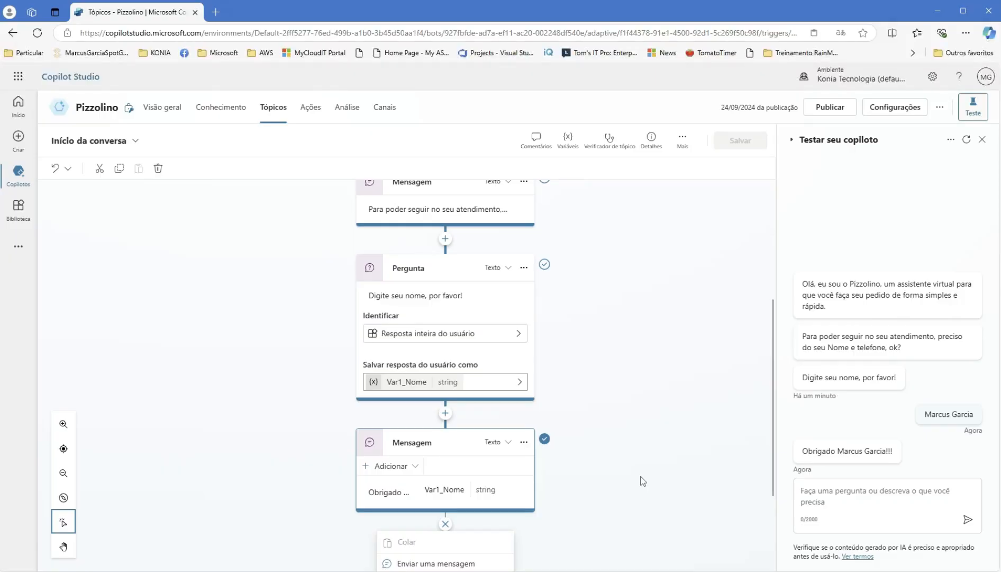
- Add a question after the thanks message asking 'Qual tipo de pizza você tem interesse hoje?'
{"action": "scroll", "coordinate": [642, 480], "scroll_direction": "down", "scroll_amount": 2}
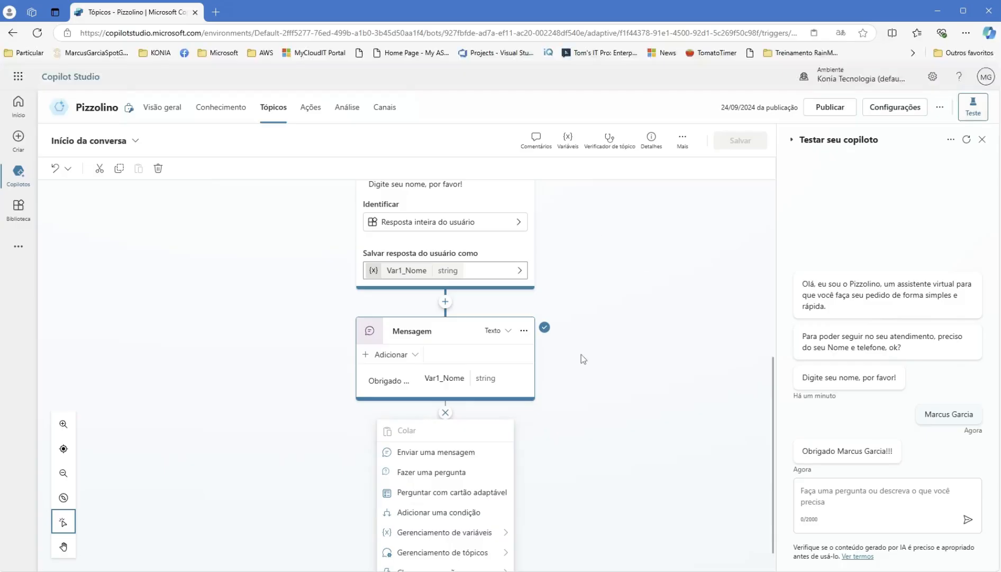
{"action": "scroll", "coordinate": [582, 435], "scroll_direction": "down", "scroll_amount": 1}
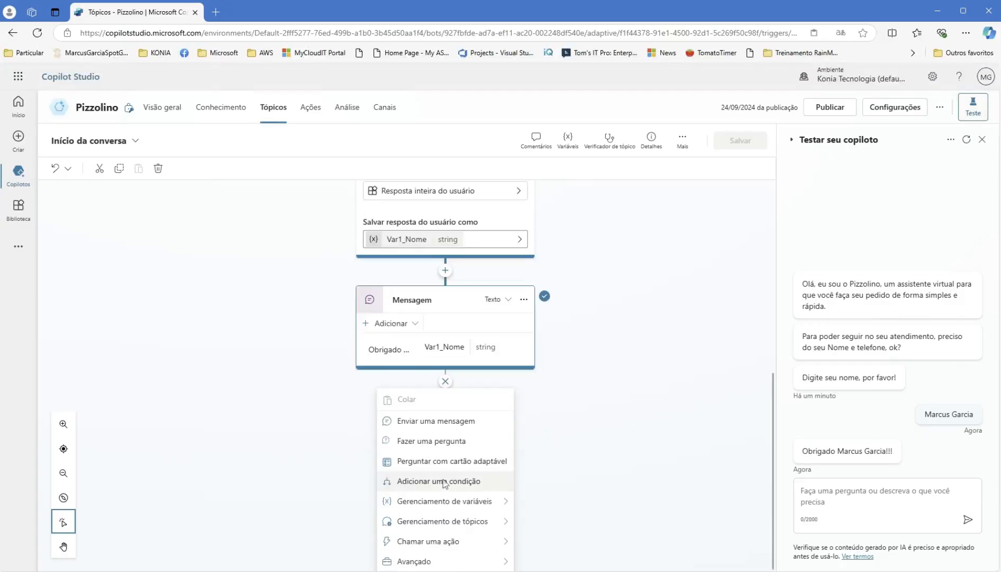
{"action": "left_click", "coordinate": [456, 443]}
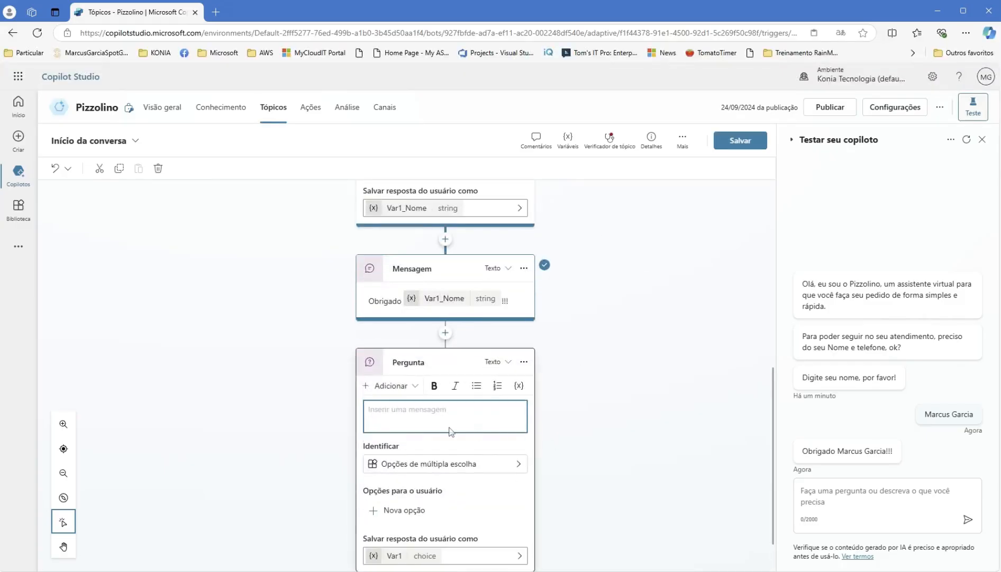
{"action": "type", "text": "Qu"}
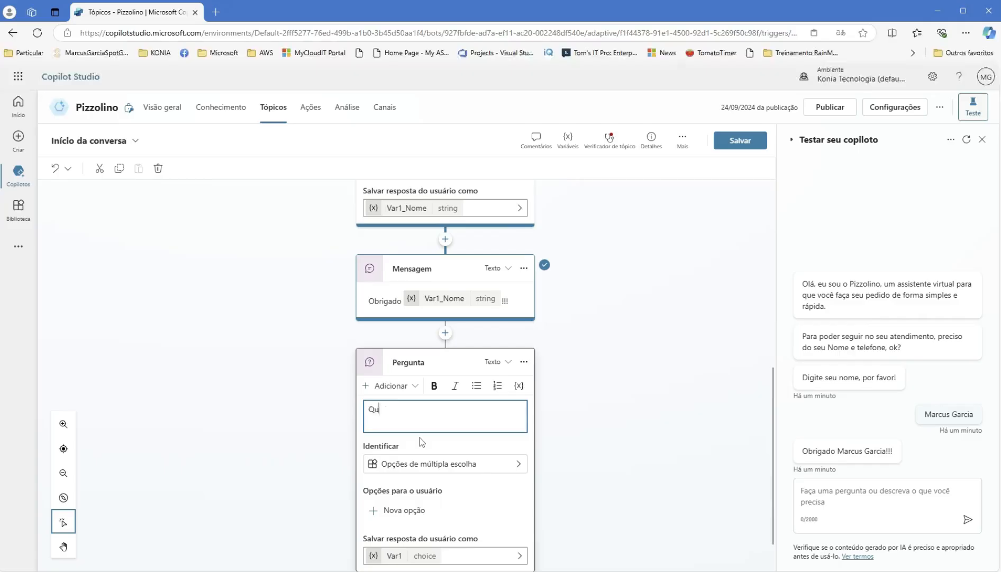
{"action": "type", "text": "al tipo de pizza você tem interesse hoje"}
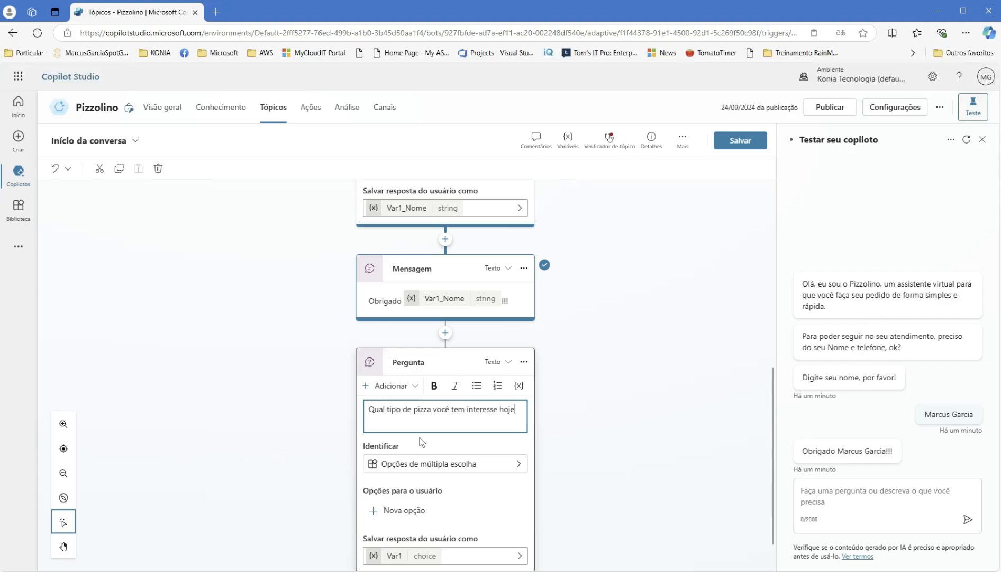
{"action": "type", "text": "?"}
{"action": "scroll", "coordinate": [595, 426], "scroll_direction": "down", "scroll_amount": 1}
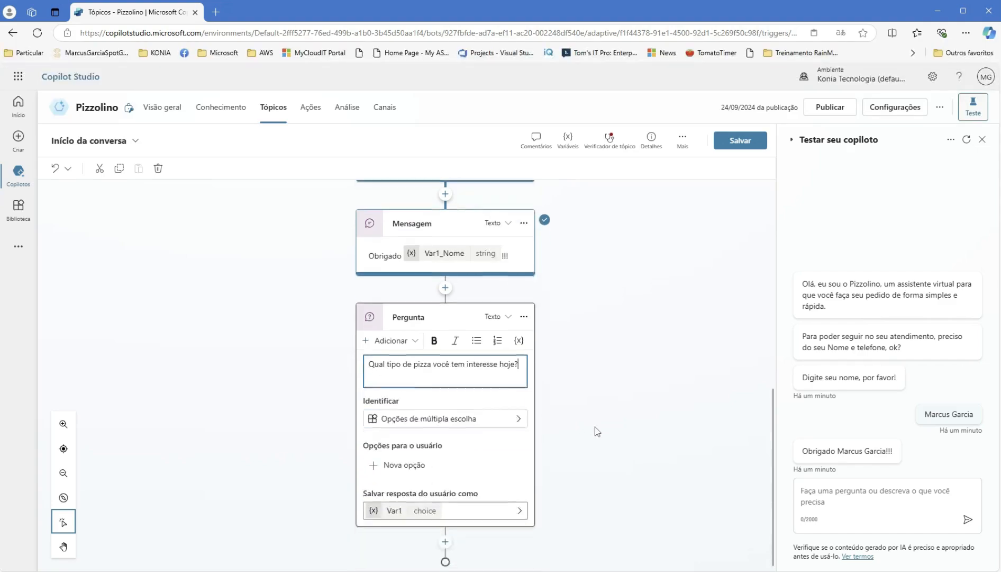
{"action": "left_click", "coordinate": [518, 416]}
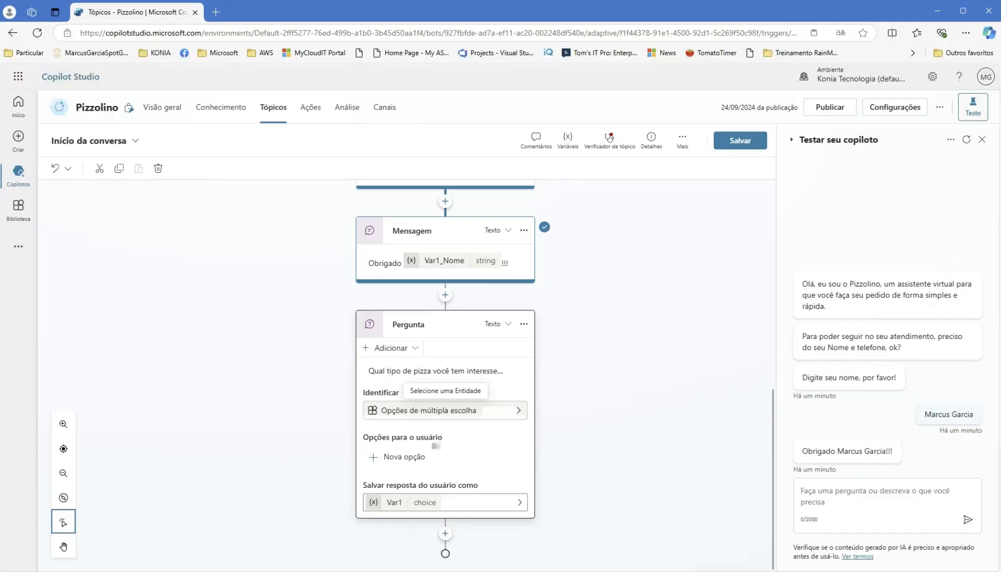
- Give the pizza question two answer options: Pizza Salgada and Pizza Doce
{"action": "left_click", "coordinate": [426, 458]}
{"action": "type", "text": "Pixx"}
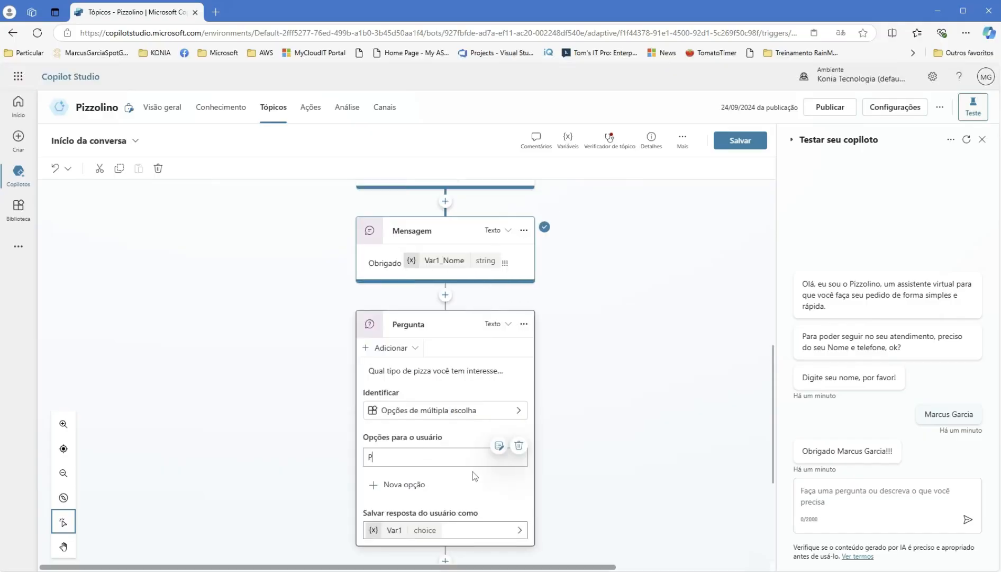
{"action": "key", "text": "BackSpace"}
{"action": "key", "text": "BackSpace"}
{"action": "type", "text": "zza Sa"}
{"action": "type", "text": "gada"}
{"action": "left_click", "coordinate": [398, 484]}
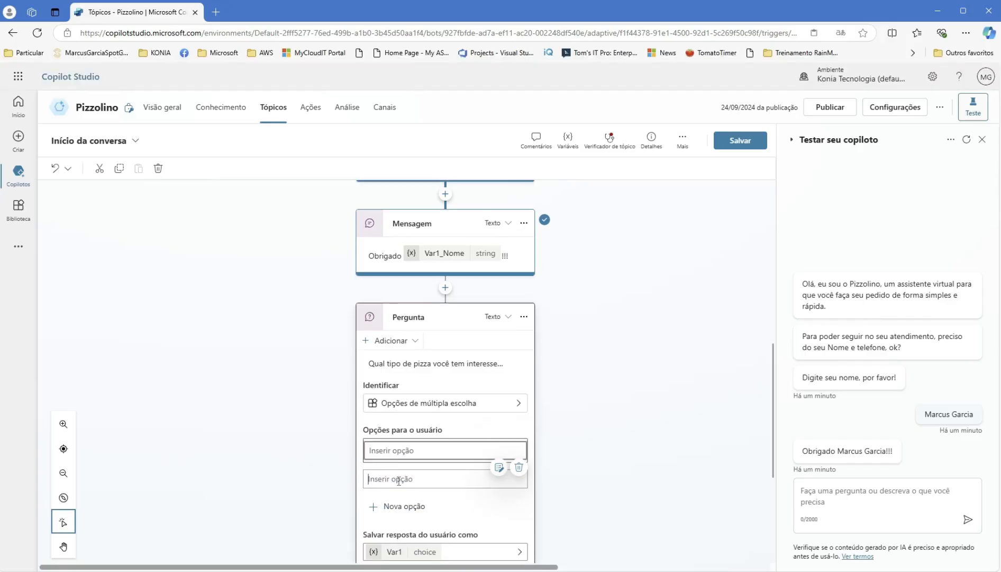
{"action": "type", "text": "Pizza "}
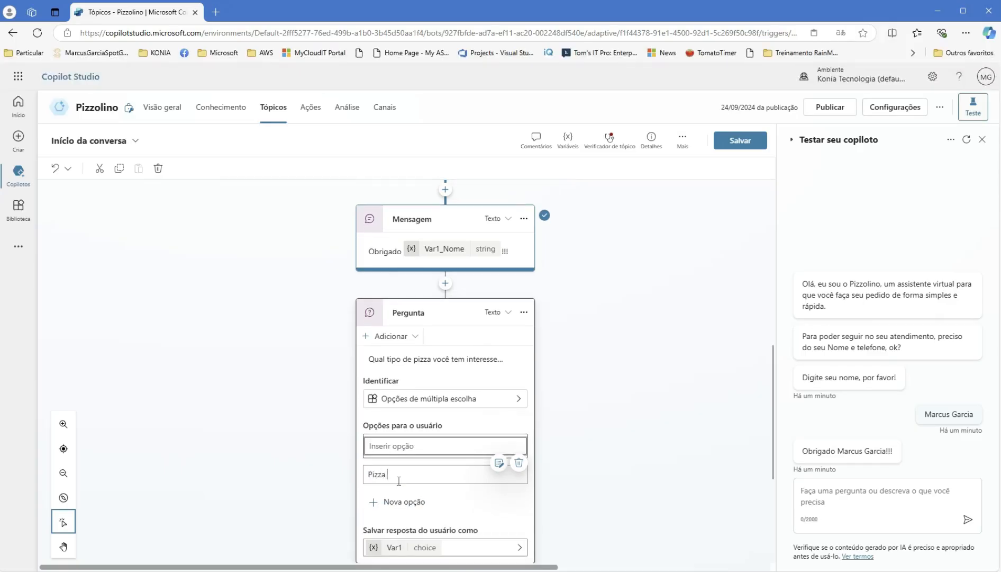
{"action": "type", "text": "doce"}
{"action": "left_click", "coordinate": [593, 478]}
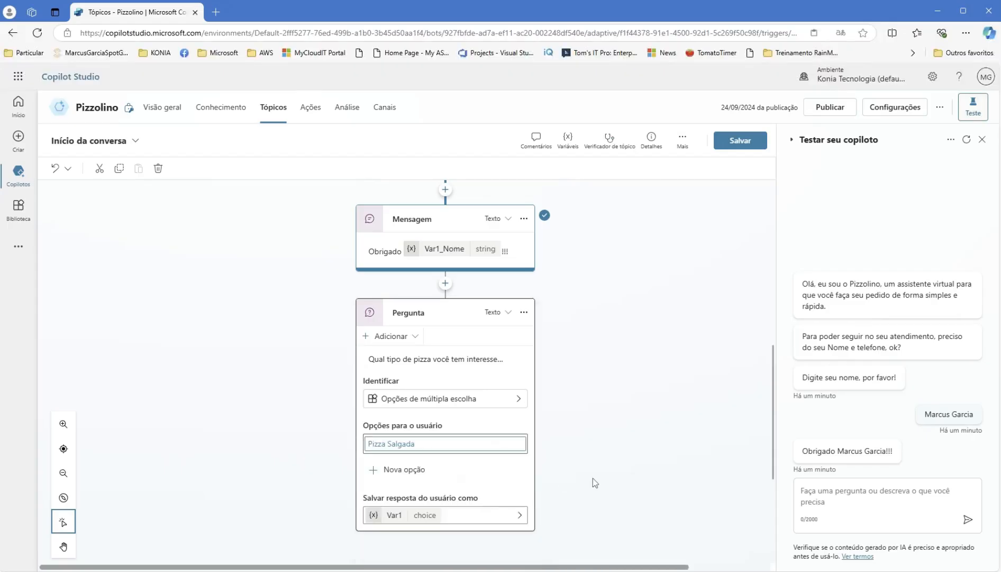
{"action": "left_click", "coordinate": [404, 469]}
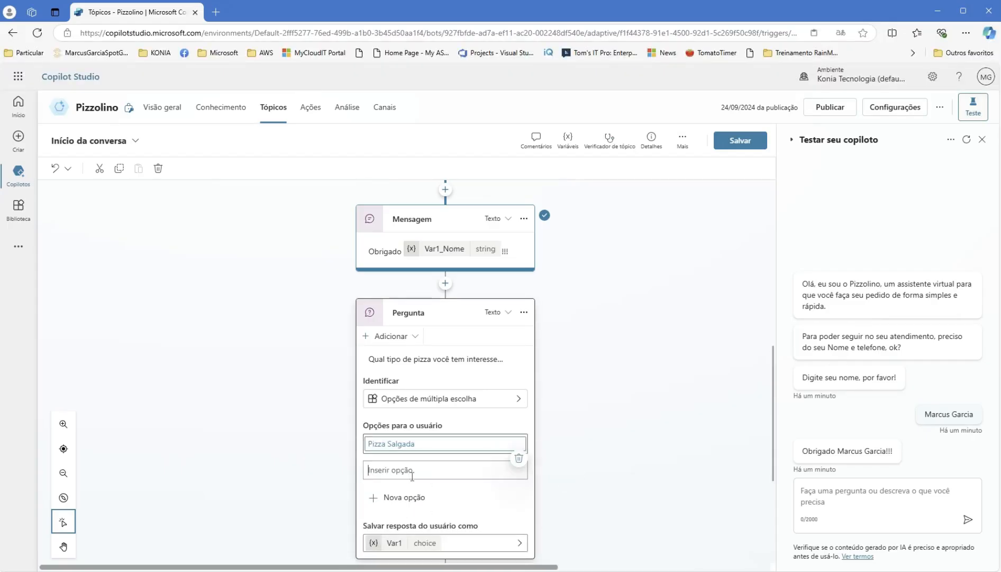
{"action": "type", "text": "Pizza"}
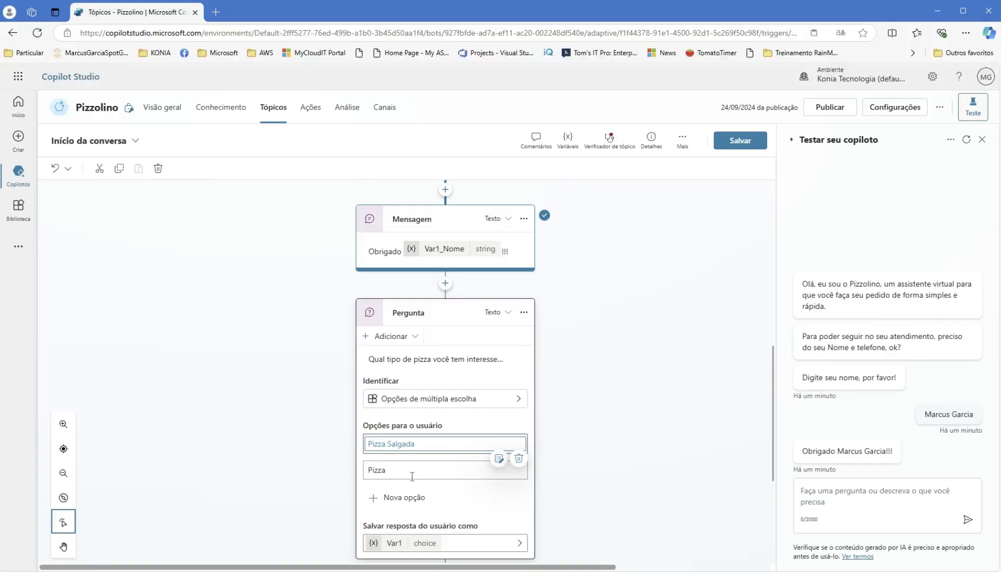
{"action": "type", "text": " Doce"}
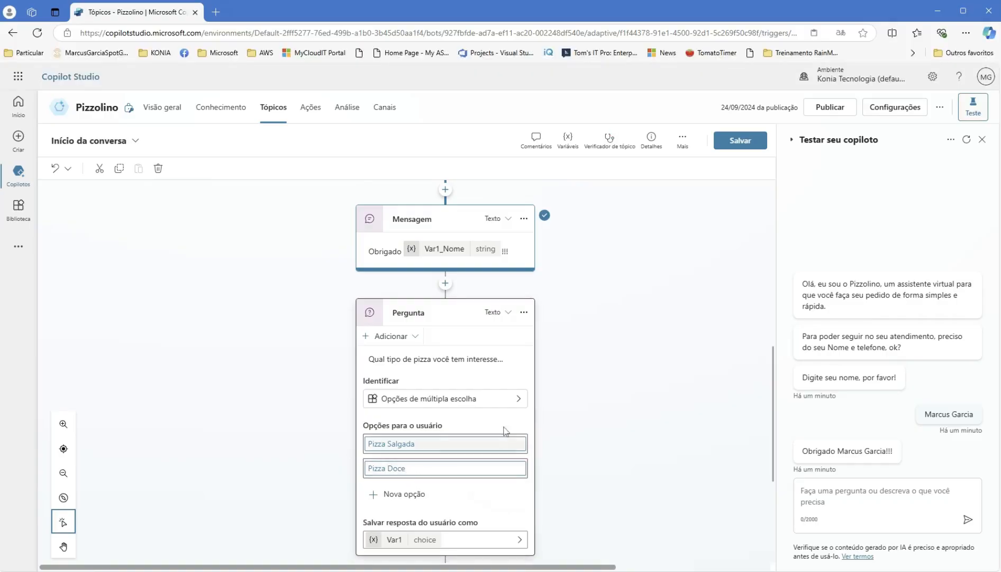
{"action": "left_click", "coordinate": [627, 495]}
- Save the topic with the pizza question and restart the test conversation from the greeting
{"action": "scroll", "coordinate": [626, 494], "scroll_direction": "down", "scroll_amount": 1}
{"action": "scroll", "coordinate": [627, 495], "scroll_direction": "down", "scroll_amount": 3}
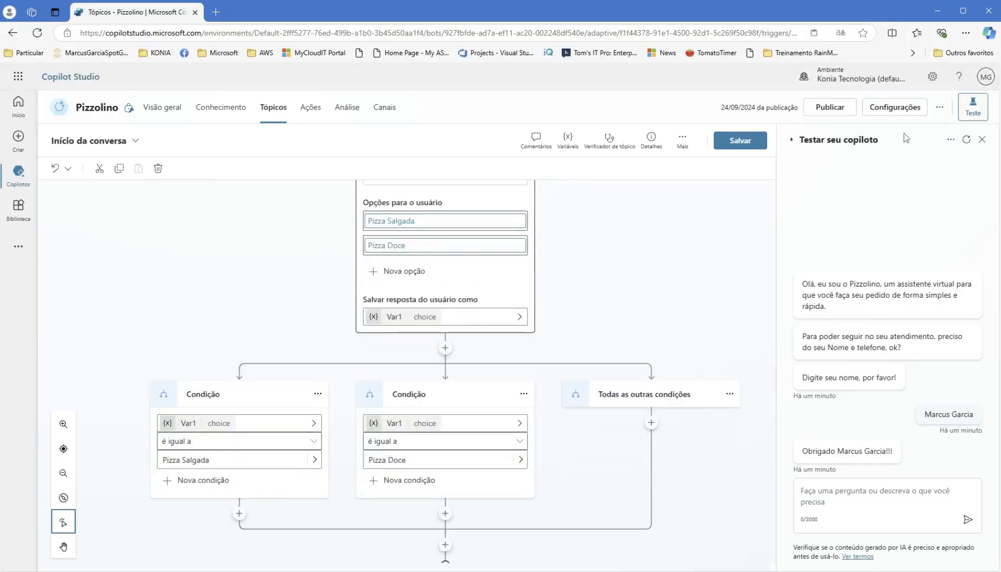
{"action": "left_click", "coordinate": [983, 140]}
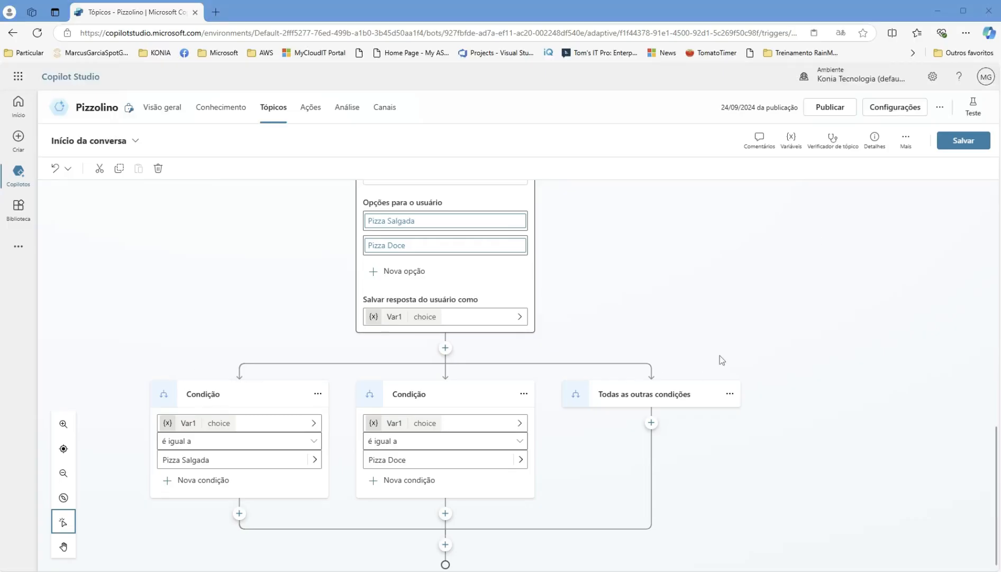
{"action": "scroll", "coordinate": [725, 359], "scroll_direction": "down", "scroll_amount": 1}
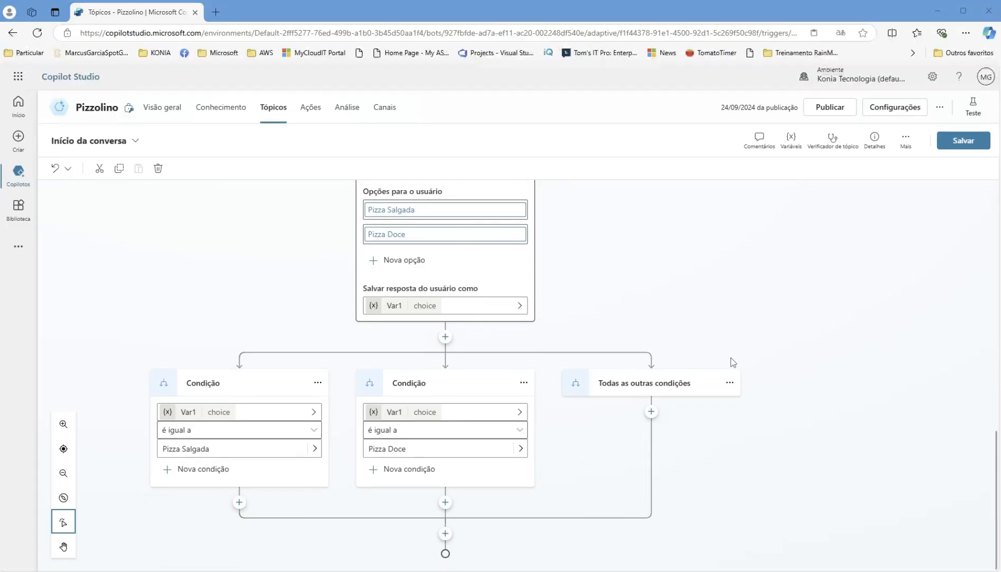
{"action": "left_click", "coordinate": [955, 143]}
{"action": "left_click", "coordinate": [977, 109]}
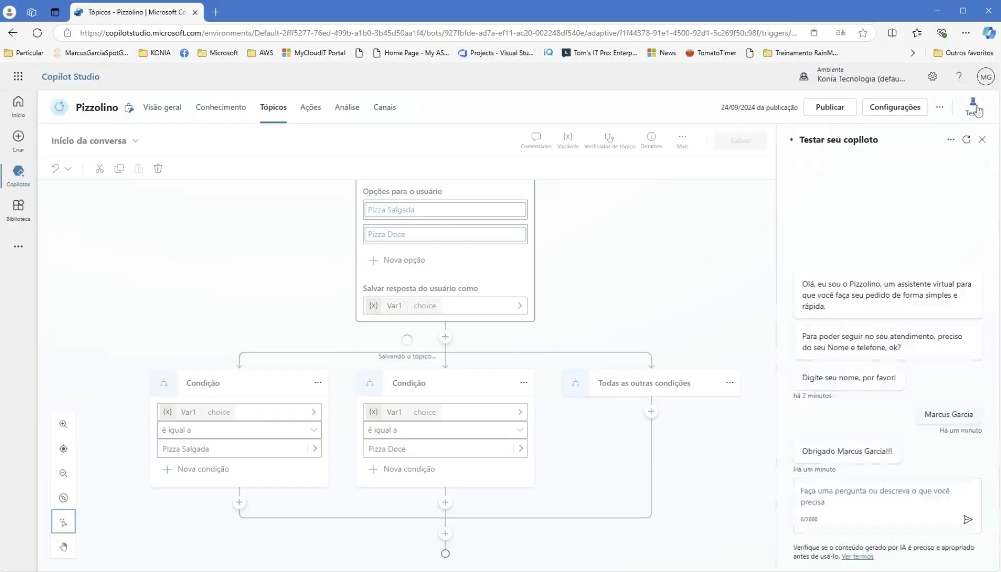
{"action": "left_click", "coordinate": [967, 140]}
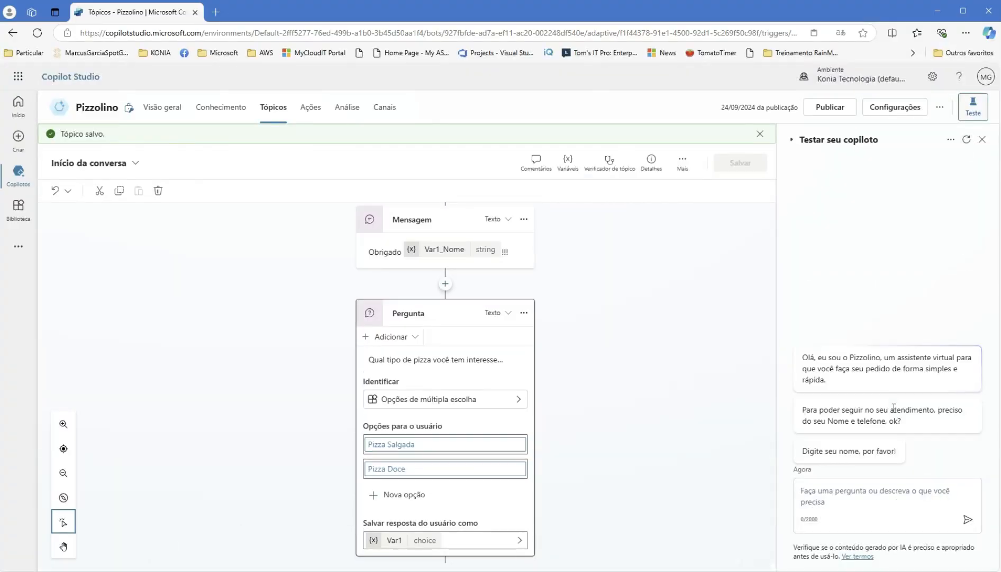
{"action": "left_click", "coordinate": [837, 488]}
- Answer the name prompt in the test chat to reach the Pizza Salgada / Pizza Doce question
{"action": "type", "text": "Marcus"}
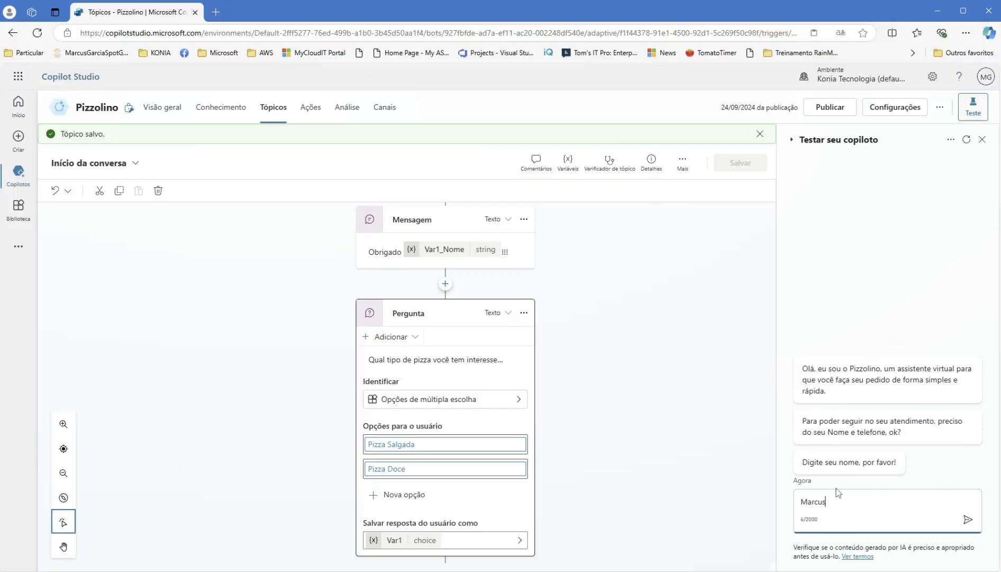
{"action": "key", "text": "Return"}
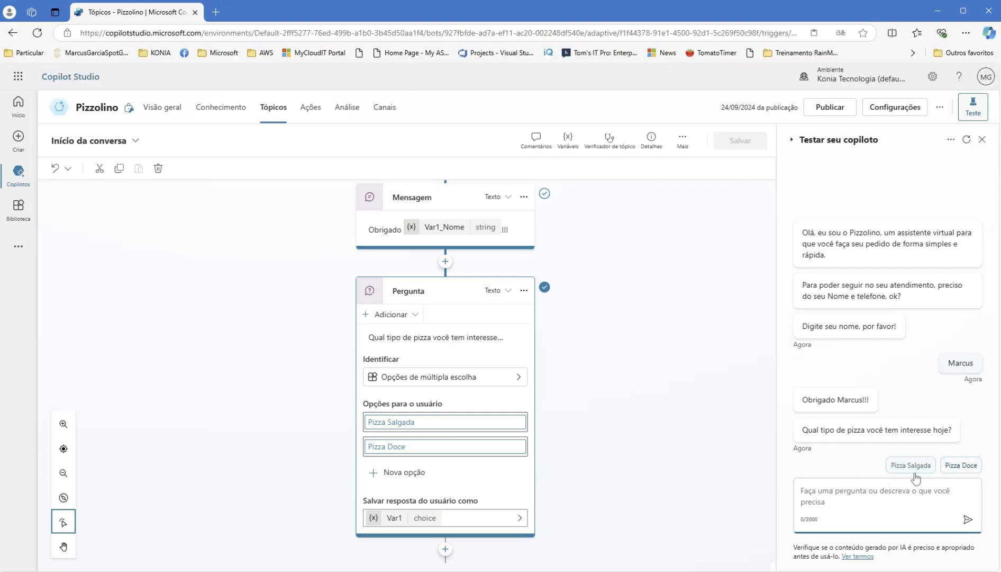
{"action": "scroll", "coordinate": [625, 466], "scroll_direction": "down", "scroll_amount": 4}
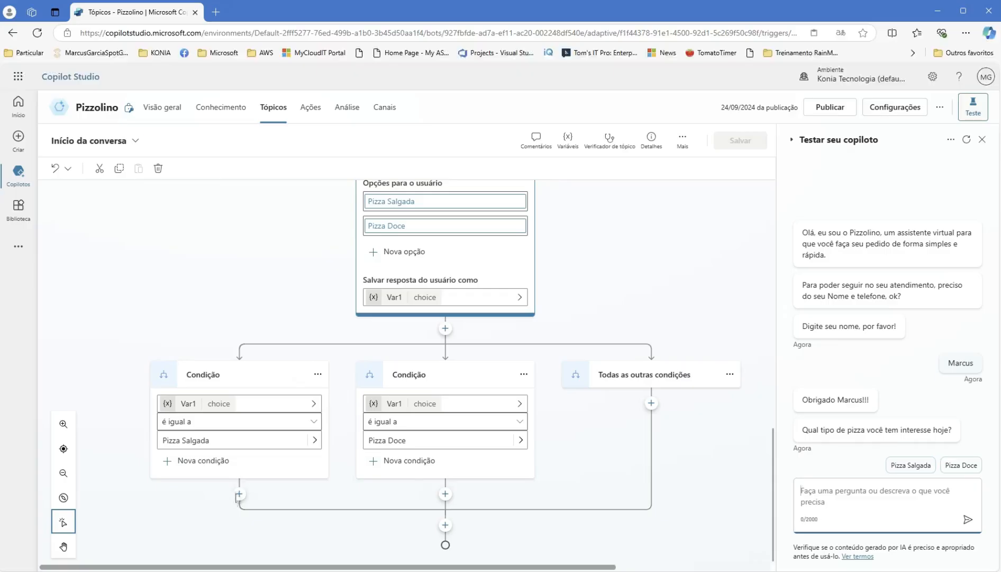
- Add a message to the Pizza Salgada branch starting 'Legal' followed by Var1_Nome
{"action": "left_click", "coordinate": [239, 493]}
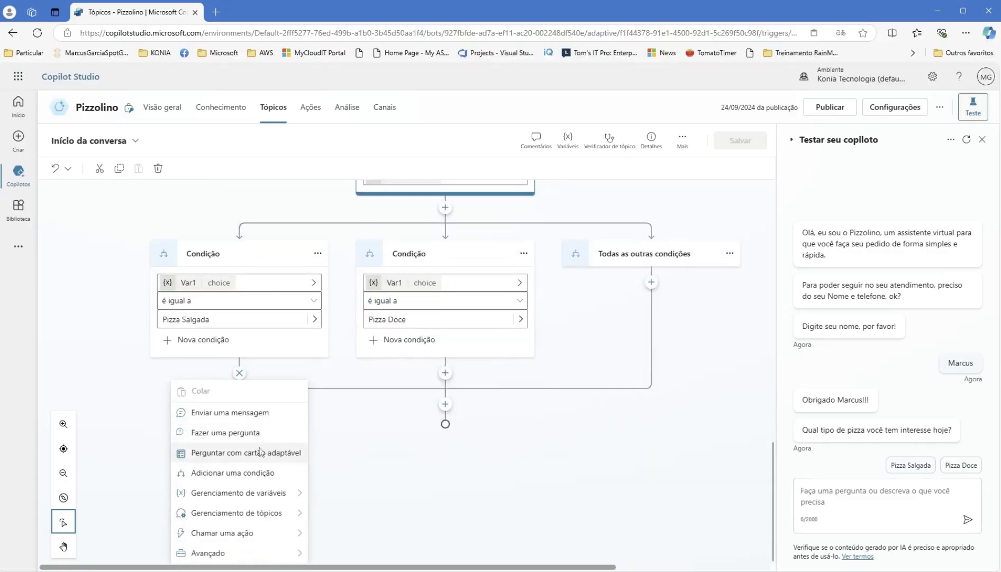
{"action": "left_click", "coordinate": [254, 416]}
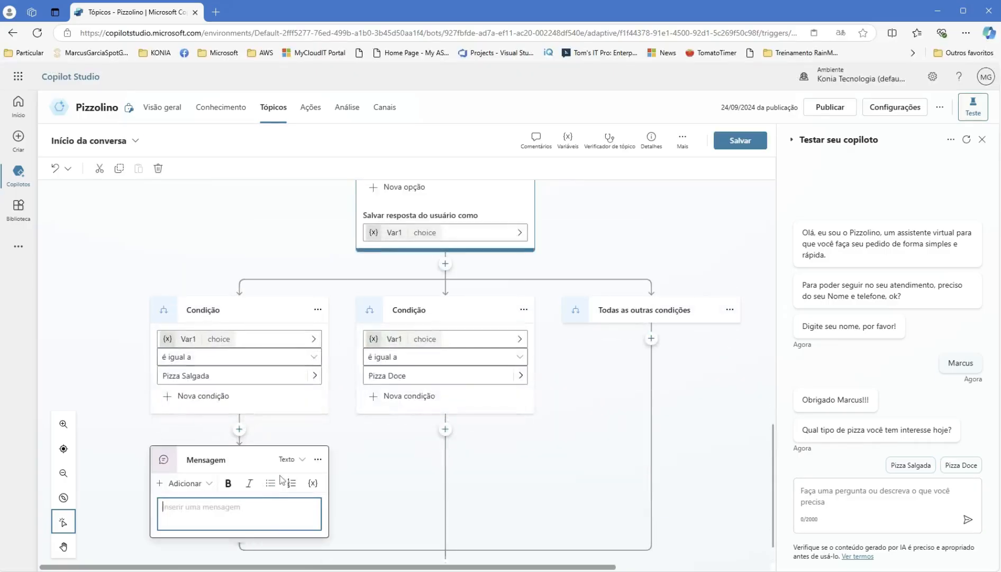
{"action": "type", "text": "Legal"}
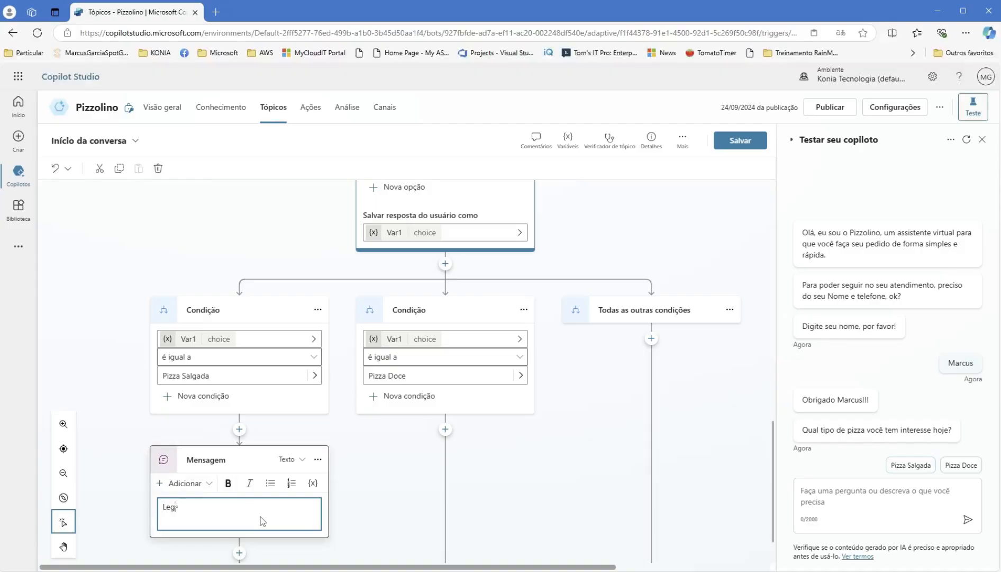
{"action": "left_click", "coordinate": [312, 484]}
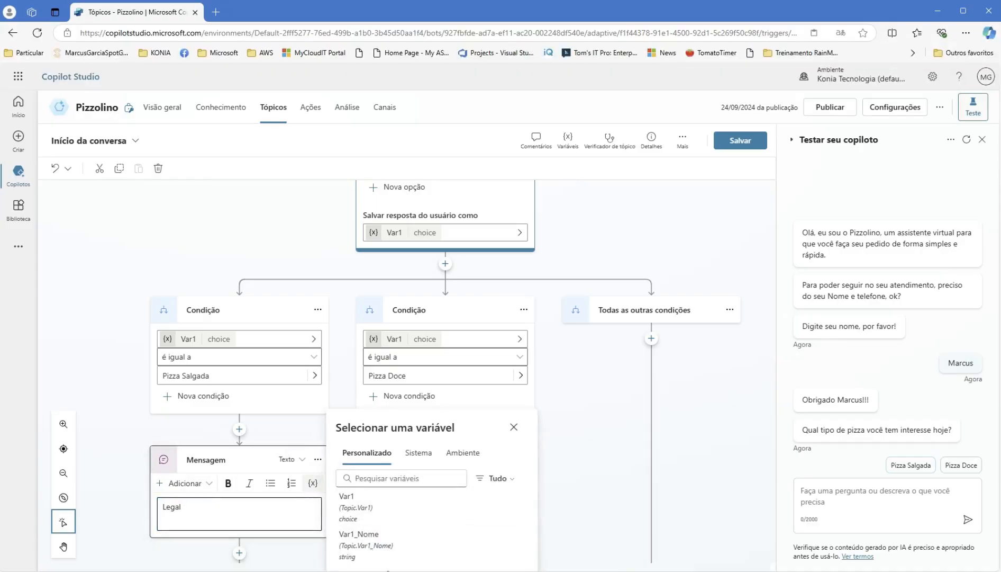
{"action": "left_click", "coordinate": [372, 553]}
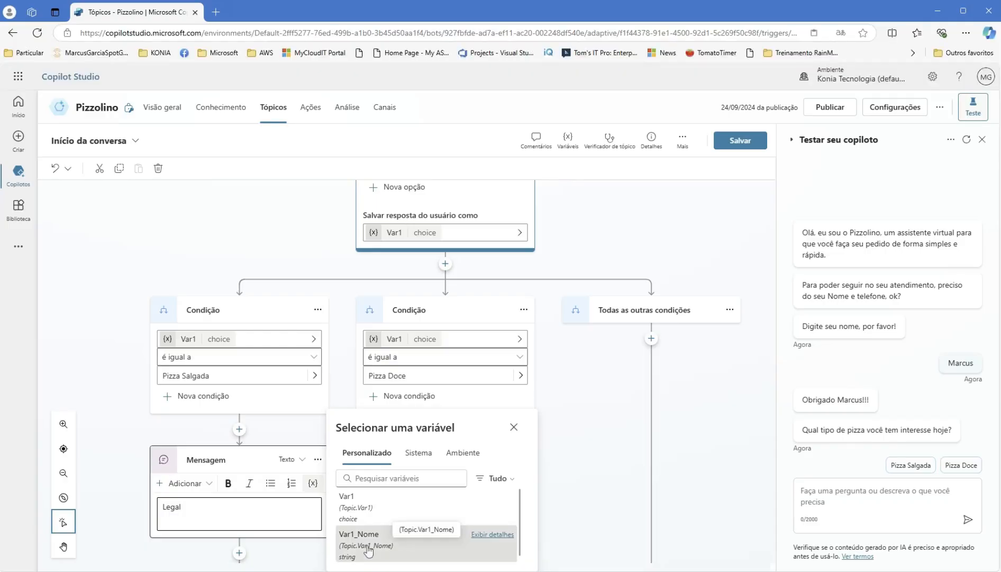
{"action": "left_click", "coordinate": [266, 533]}
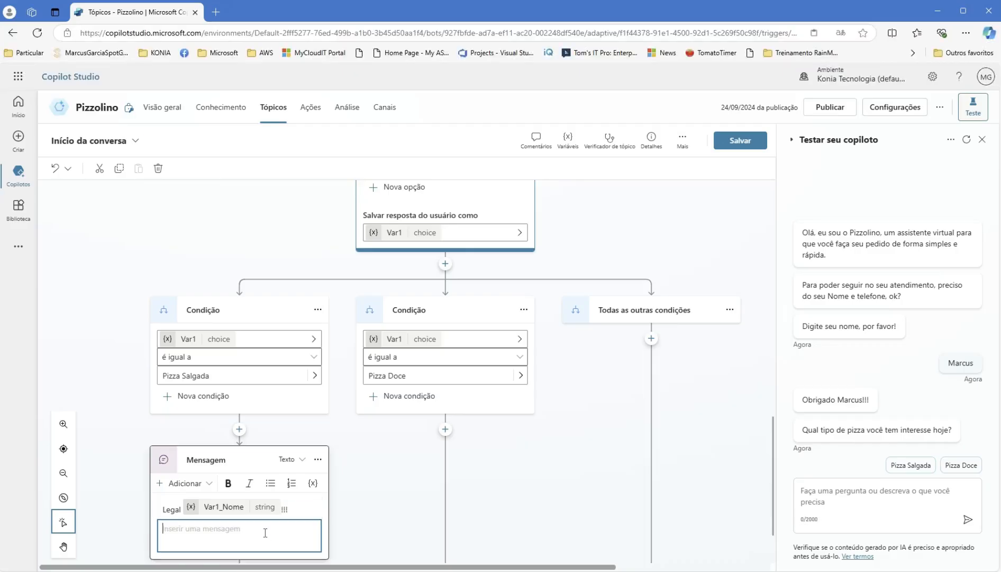
{"action": "type", "text": "Po"}
{"action": "key", "text": "BackSpace"}
- Complete the message with 'posso te oferecer hoje as seguintes pizzas que estão na promoção:' plus a line break
{"action": "left_click", "coordinate": [288, 510]}
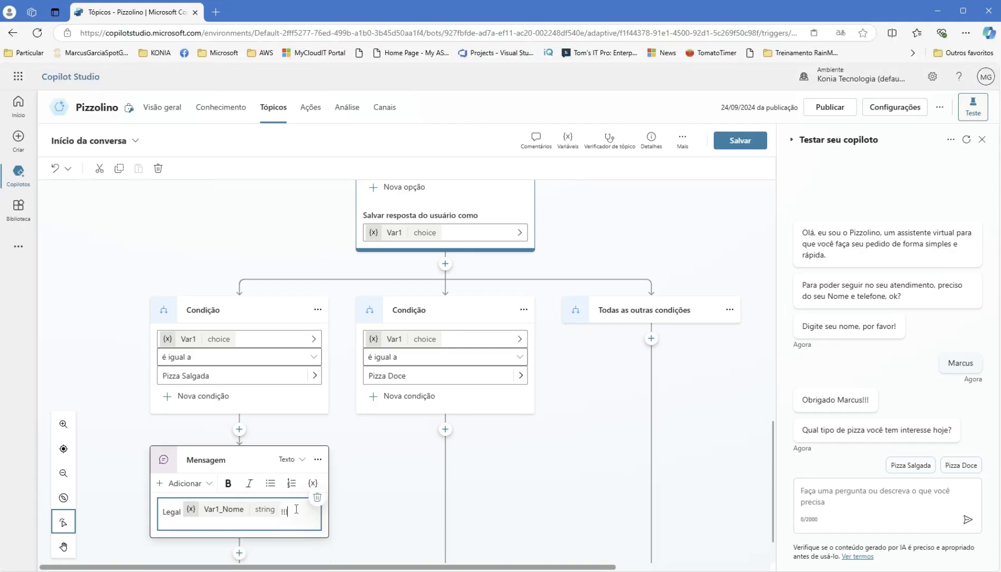
{"action": "type", "text": "posso t"}
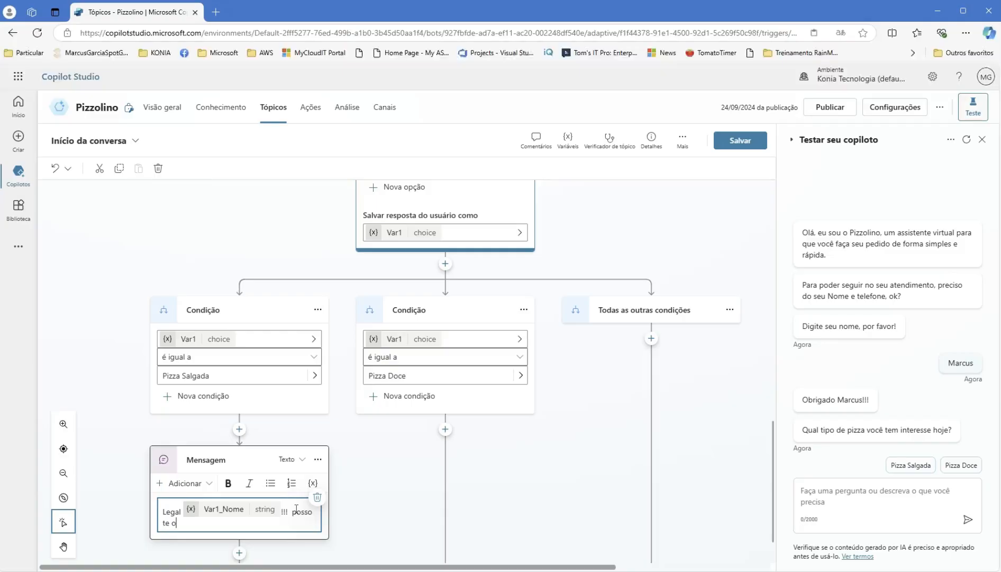
{"action": "type", "text": "e oferecer hoje as seguintes pizzas qu"}
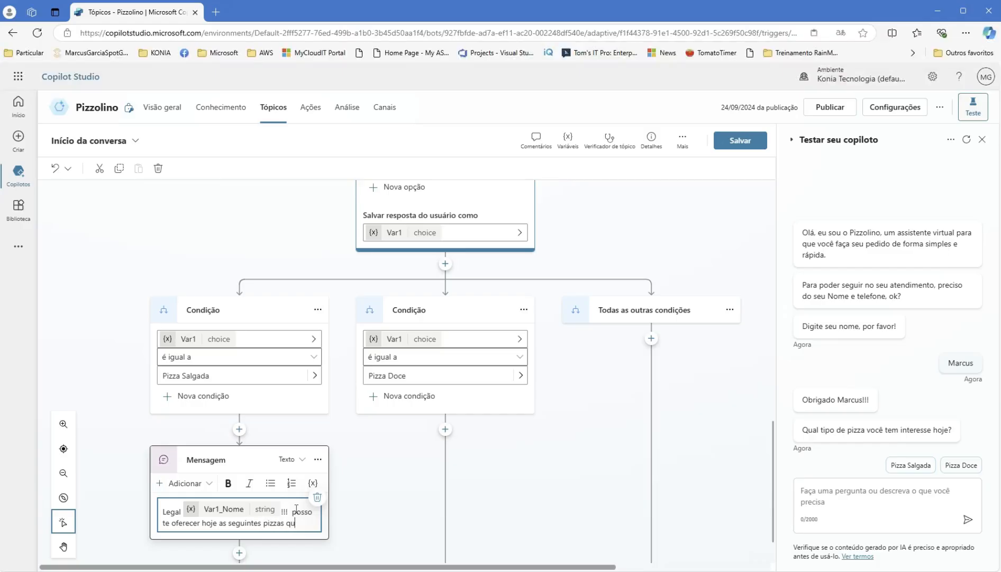
{"action": "type", "text": "e estão na promoç"}
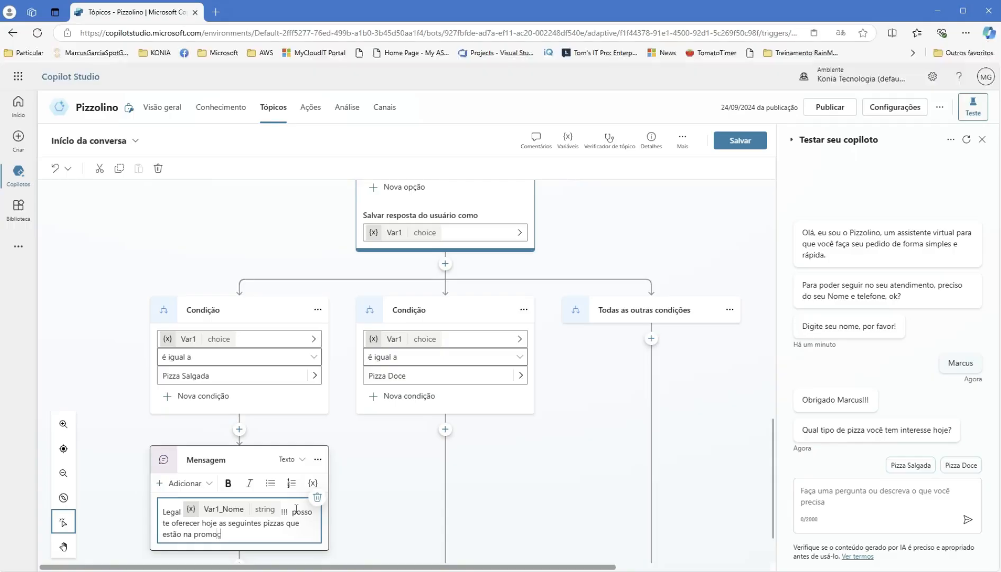
{"action": "type", "text": "ão:"}
{"action": "key", "text": "Return"}
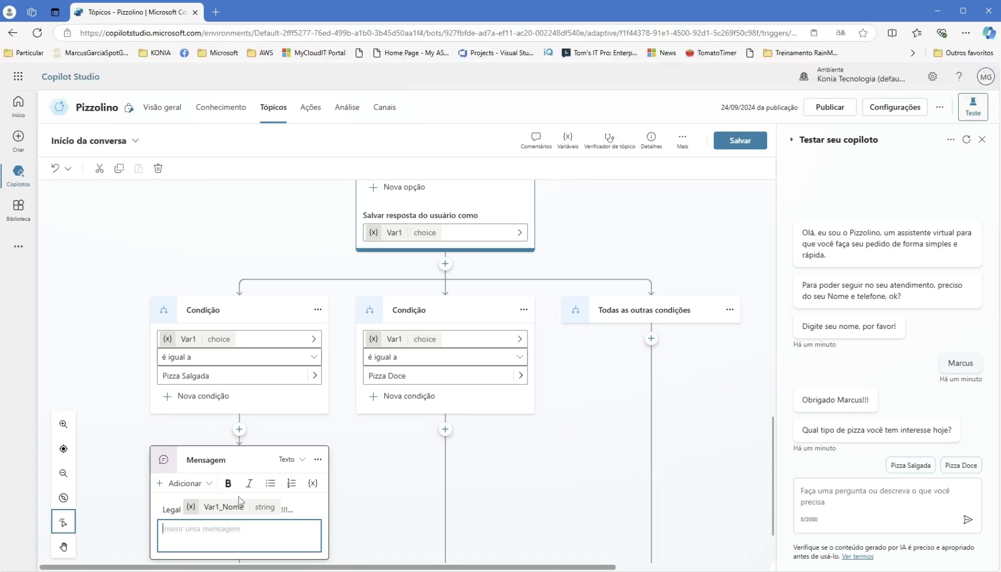
{"action": "left_click", "coordinate": [240, 501]}
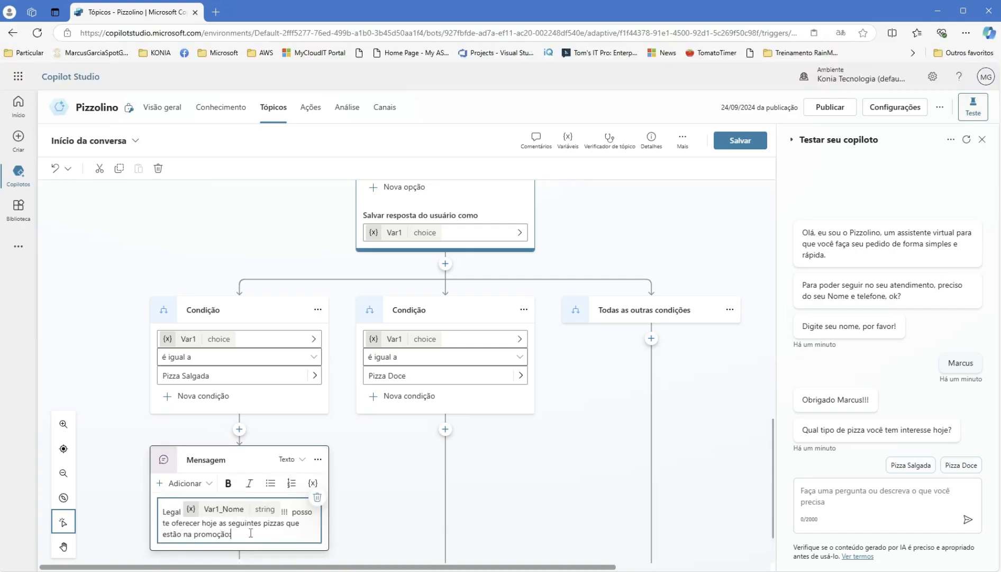
{"action": "key", "text": "Return"}
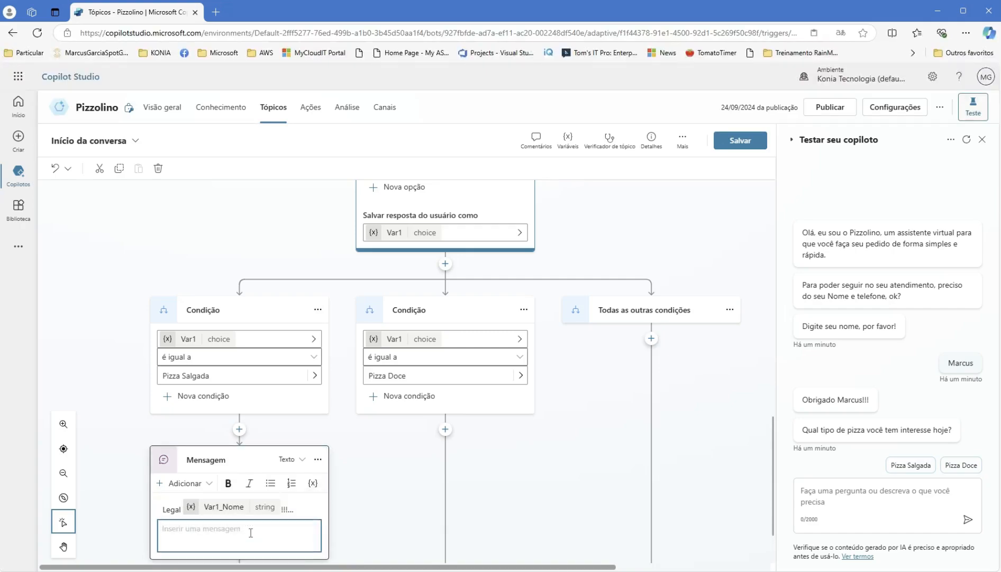
{"action": "key", "text": "BackSpace"}
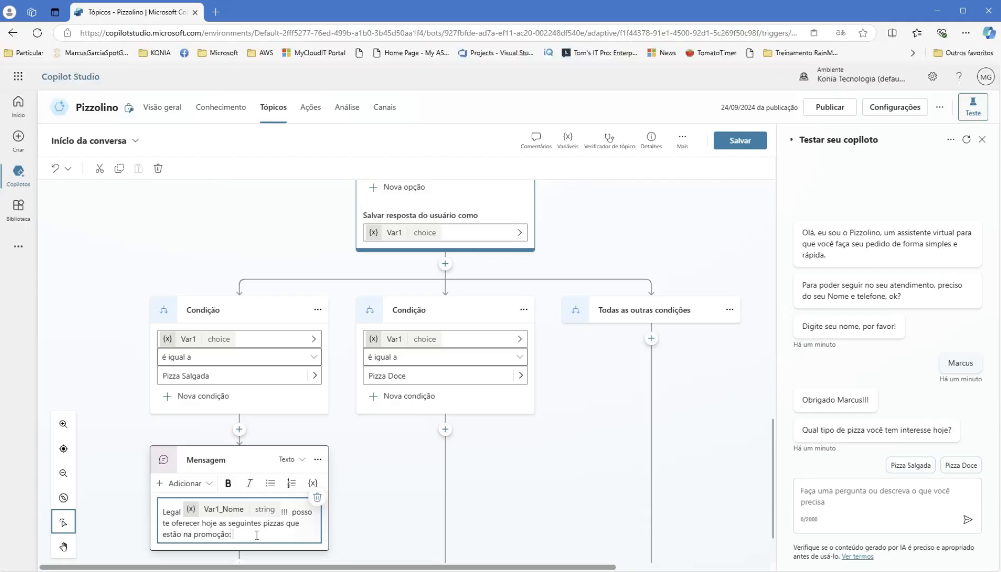
{"action": "key", "text": "shift+Return"}
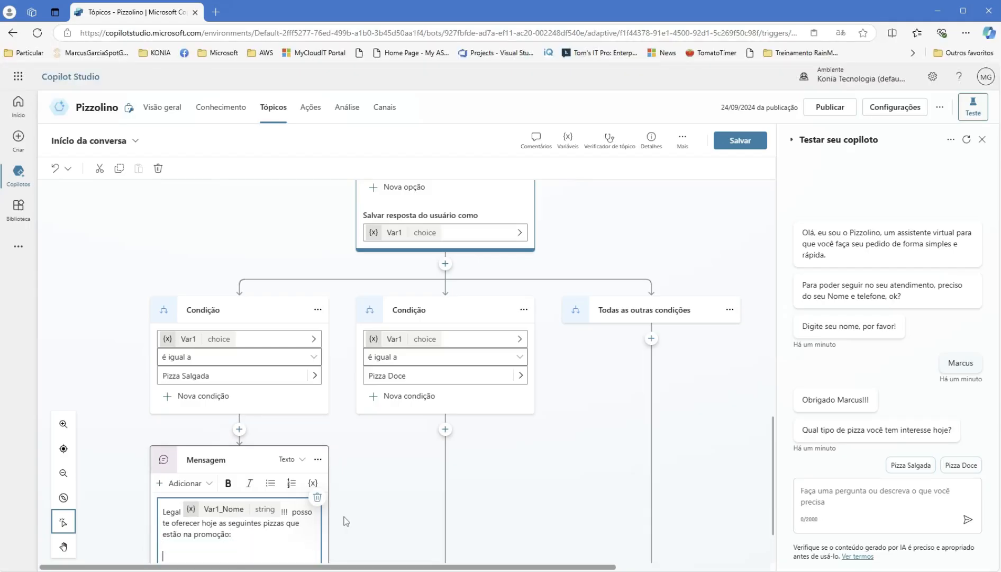
{"action": "scroll", "coordinate": [317, 476], "scroll_direction": "down", "scroll_amount": 2}
{"action": "left_click", "coordinate": [264, 498]}
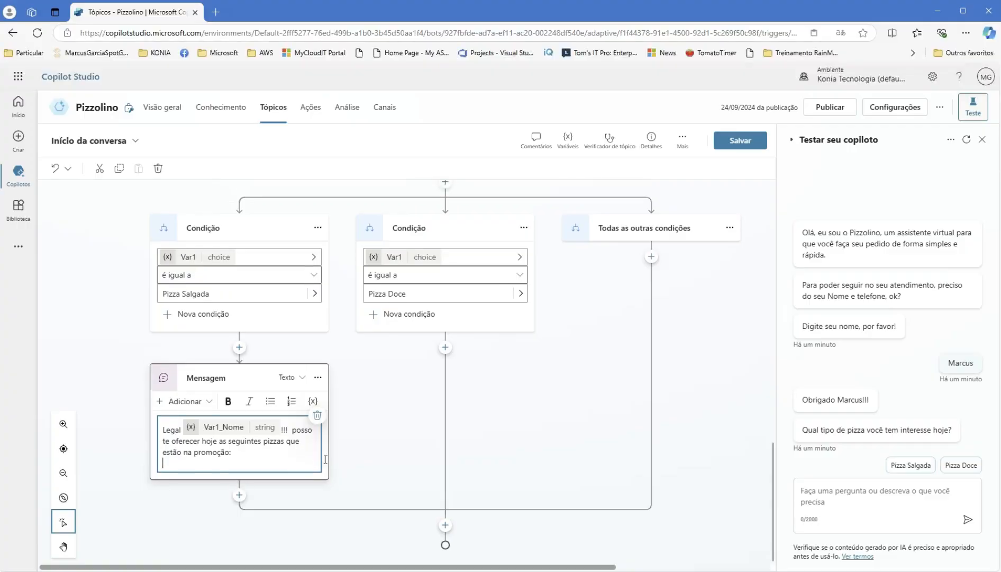
{"action": "left_click", "coordinate": [239, 495]}
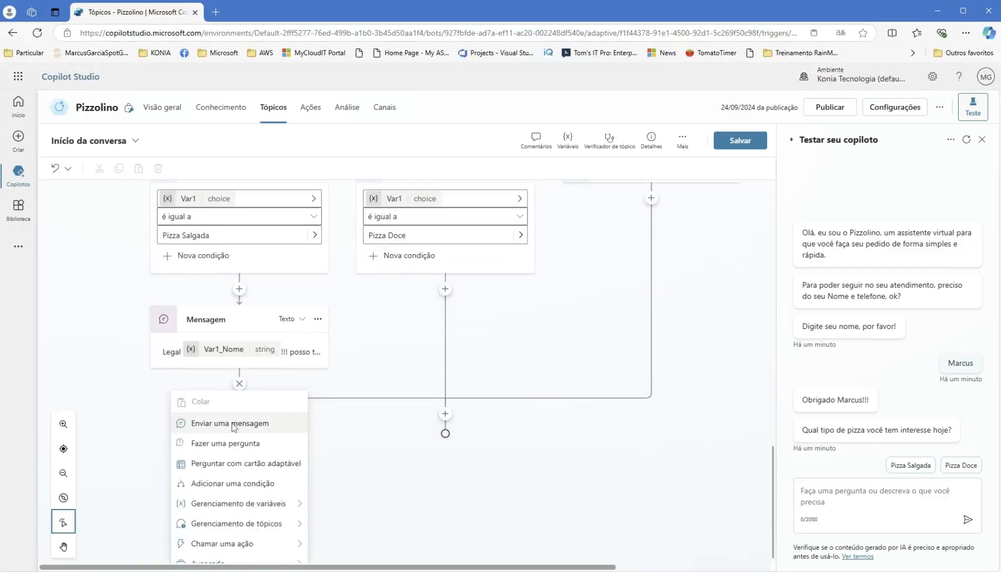
- Add a question below the message asking 'Você tem interrese, ou quer fazer diretamente seu pedido?'
{"action": "left_click", "coordinate": [242, 440]}
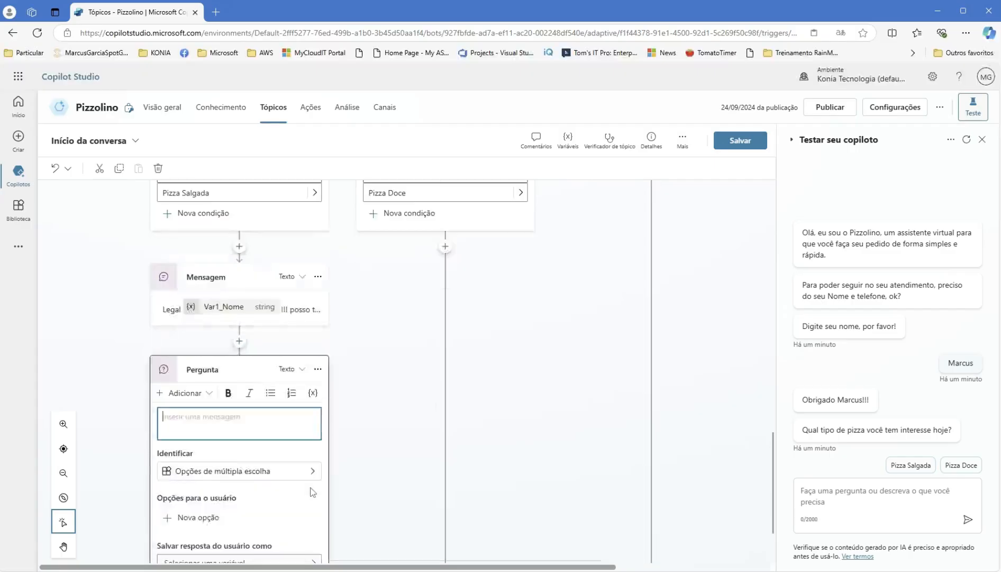
{"action": "type", "text": "Você"}
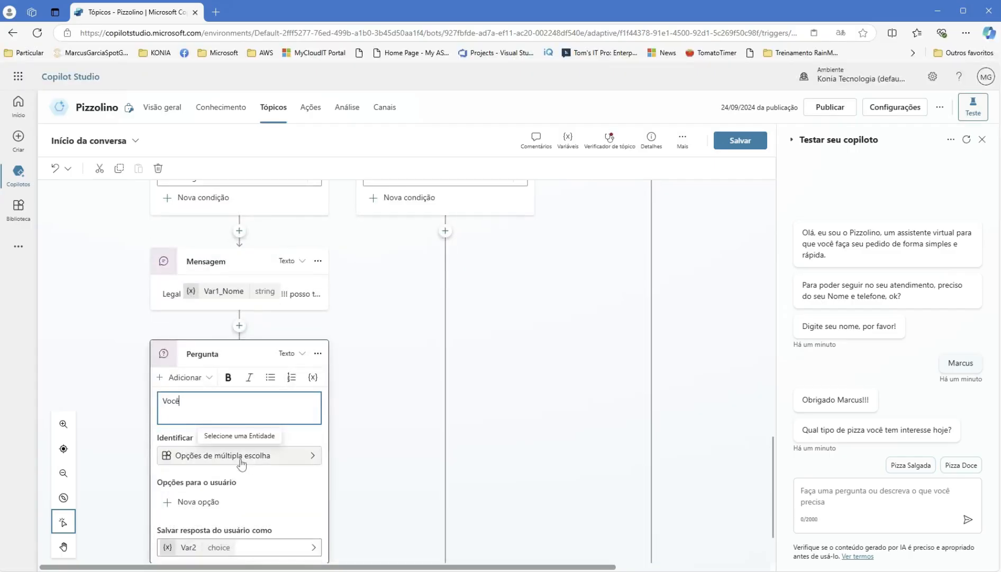
{"action": "type", "text": " tem inte"}
{"action": "key", "text": "BackSpace"}
{"action": "key", "text": "BackSpace"}
{"action": "key", "text": "BackSpace"}
{"action": "type", "text": "interrese, ou quer fazer diretamente seu pedido?"}
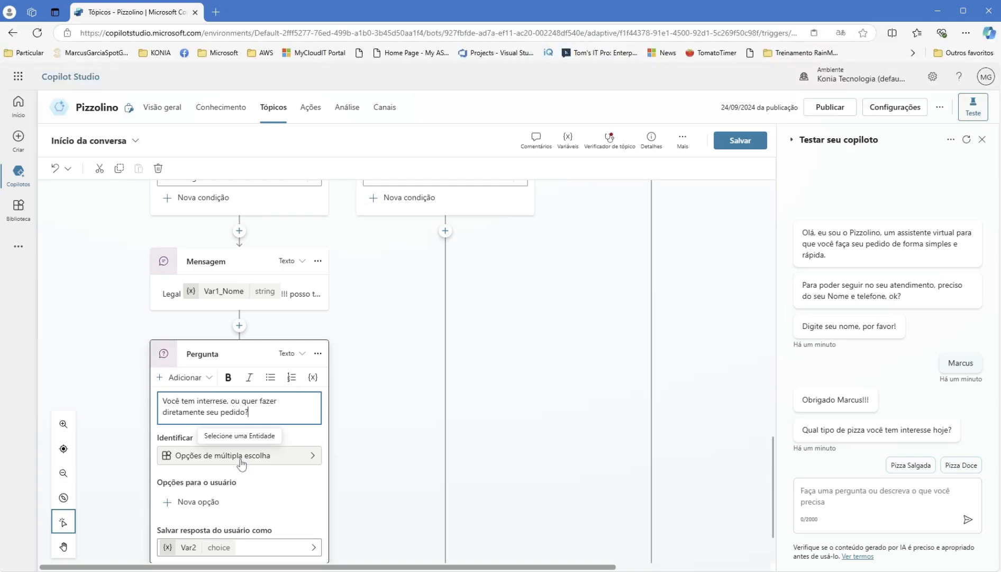
{"action": "left_click", "coordinate": [219, 501]}
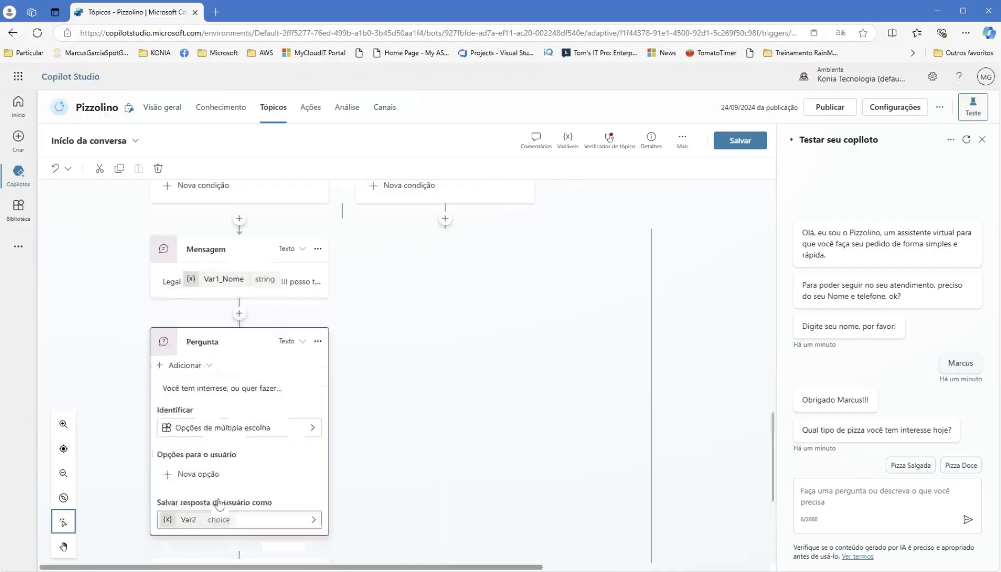
- Give the question the answer options Sim and Não
{"action": "left_click", "coordinate": [209, 475]}
{"action": "type", "text": "Sim"}
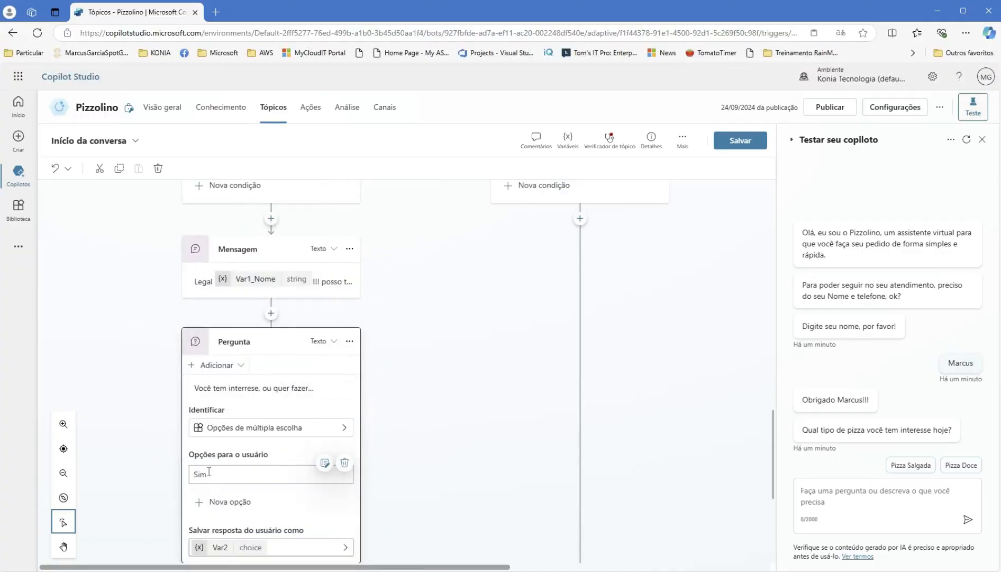
{"action": "left_click", "coordinate": [227, 502]}
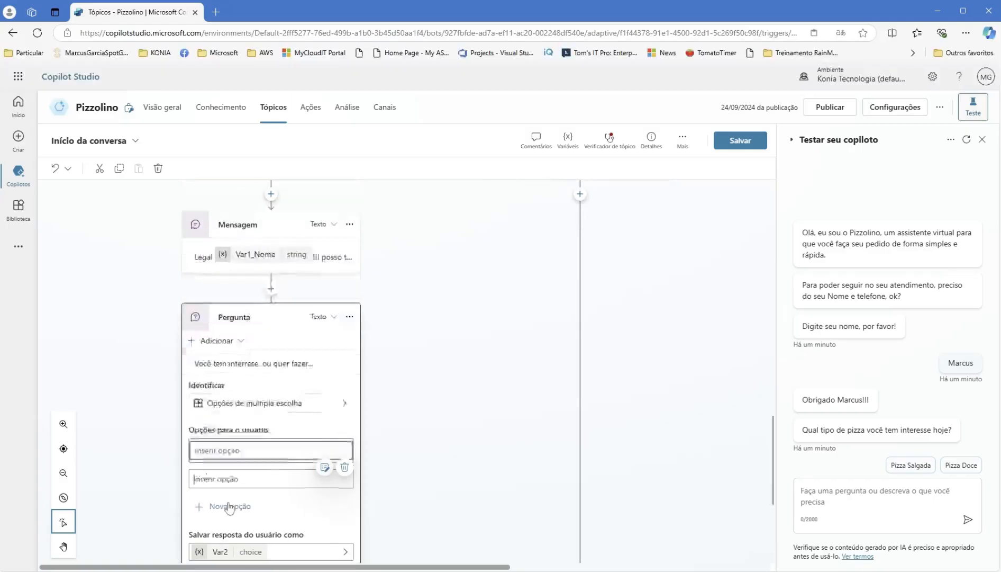
{"action": "type", "text": "N"}
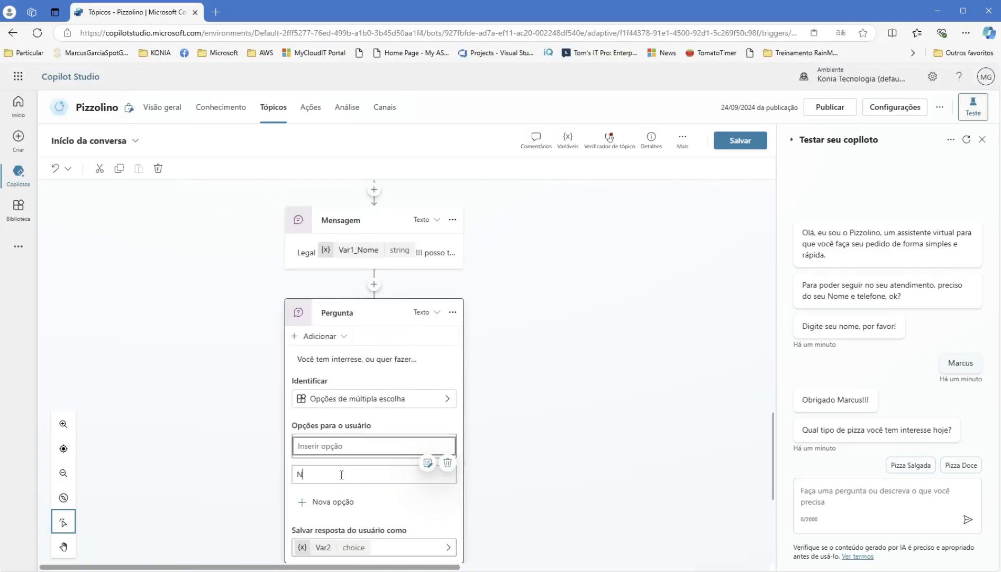
{"action": "type", "text": "ão"}
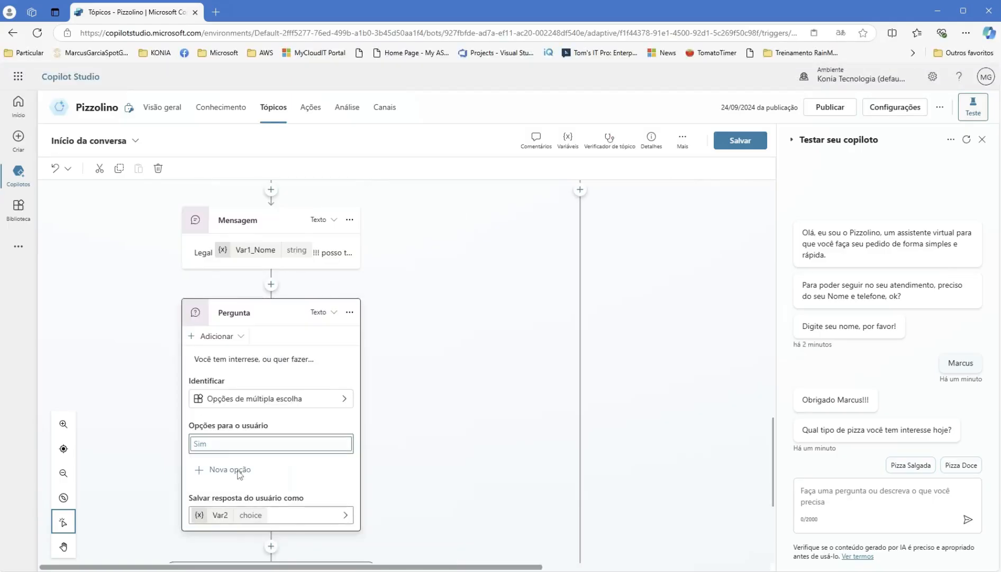
{"action": "left_click", "coordinate": [240, 472]}
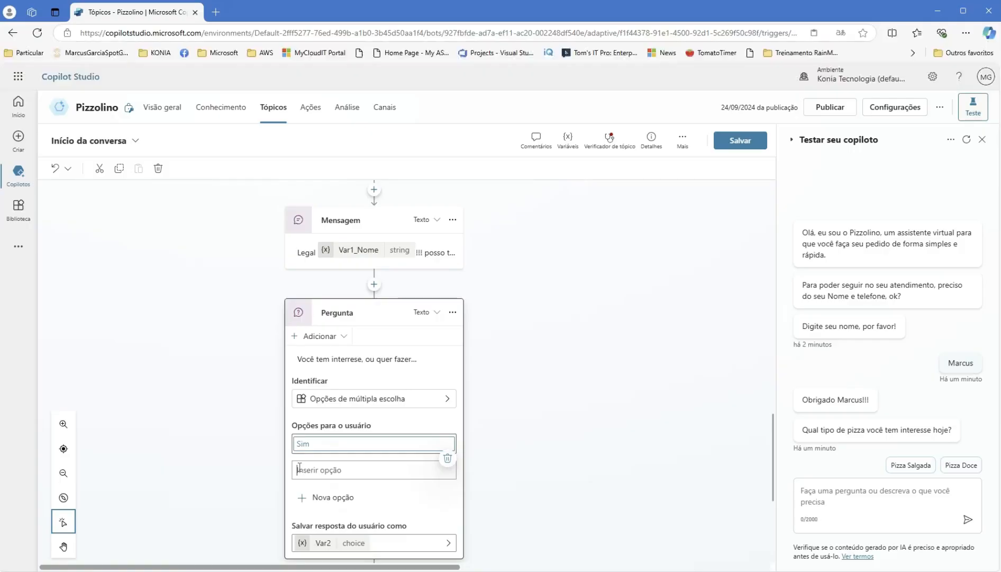
{"action": "type", "text": "Não"}
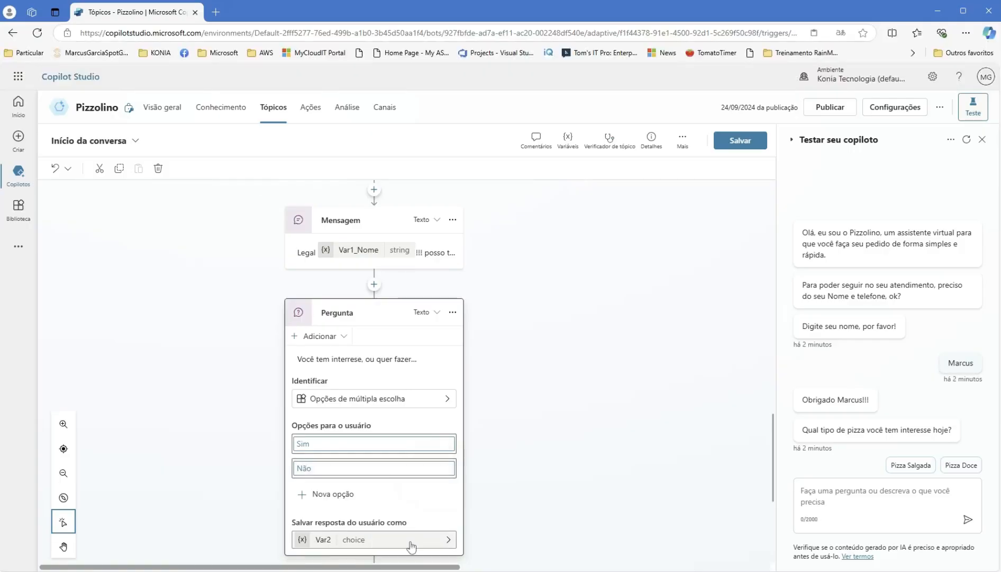
{"action": "left_click", "coordinate": [570, 476]}
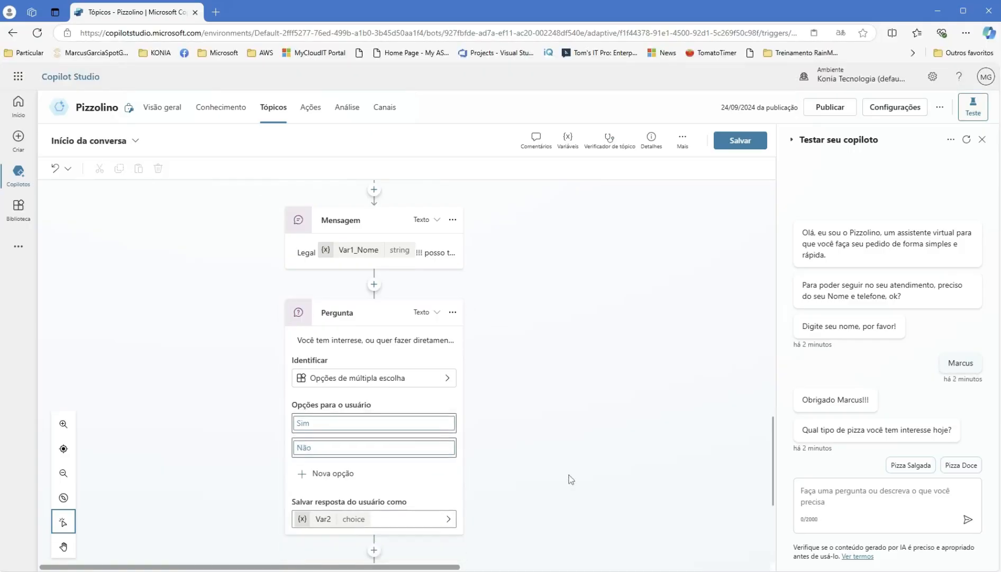
- Save the topic and run a test chat, entering a name and choosing Pizza Doce
{"action": "left_click", "coordinate": [740, 141]}
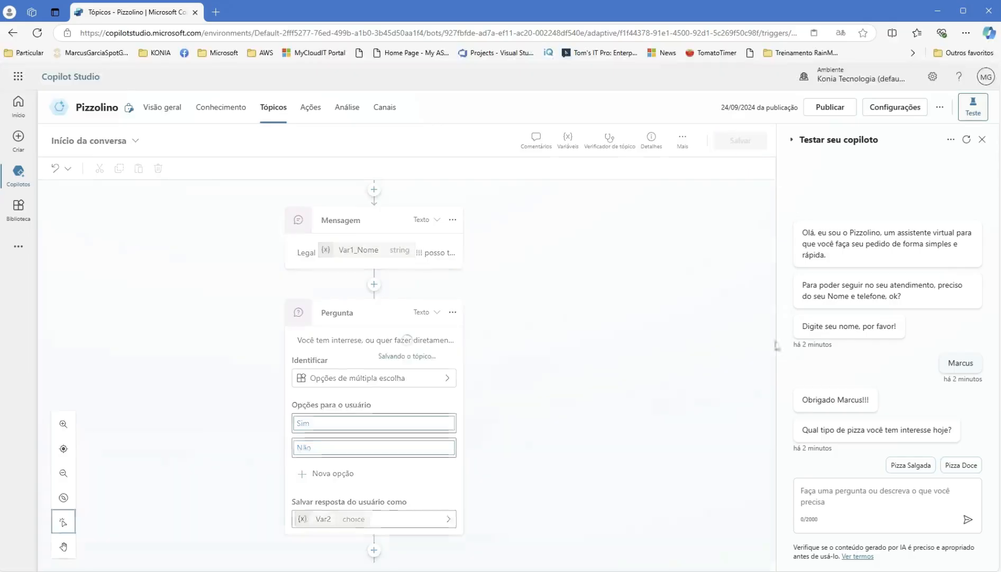
{"action": "left_click", "coordinate": [966, 139]}
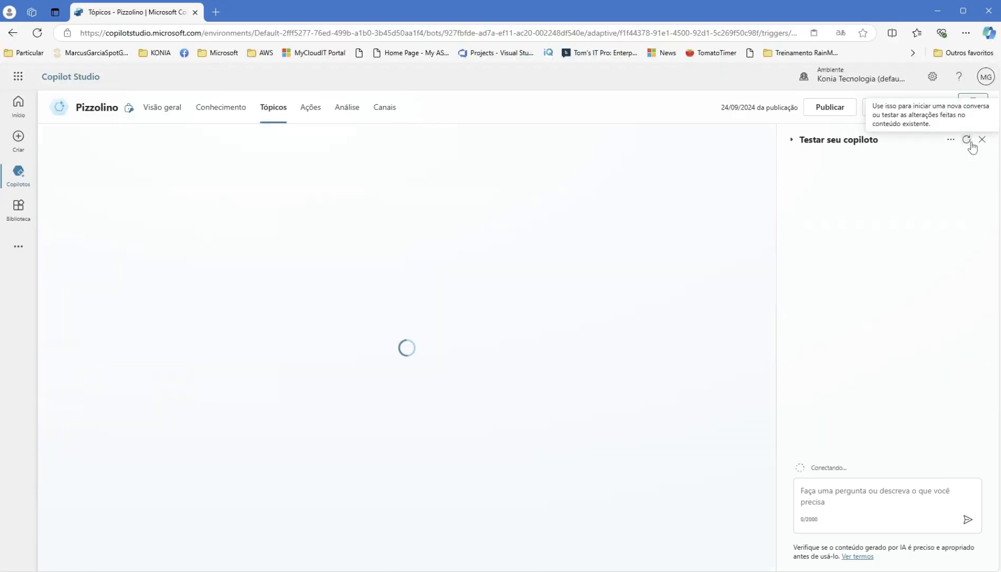
{"action": "left_click", "coordinate": [872, 490]}
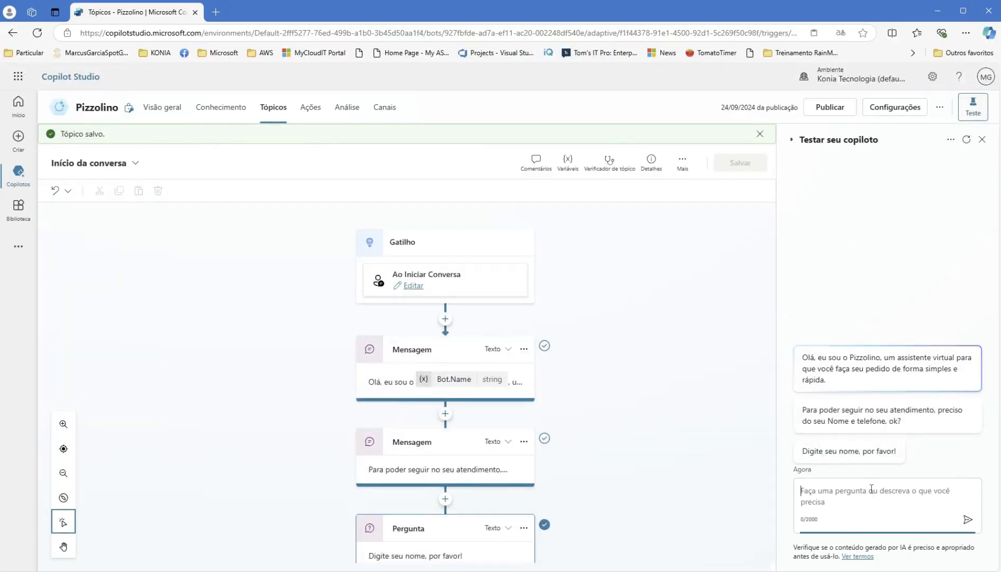
{"action": "type", "text": "Marcus"}
{"action": "key", "text": "Return"}
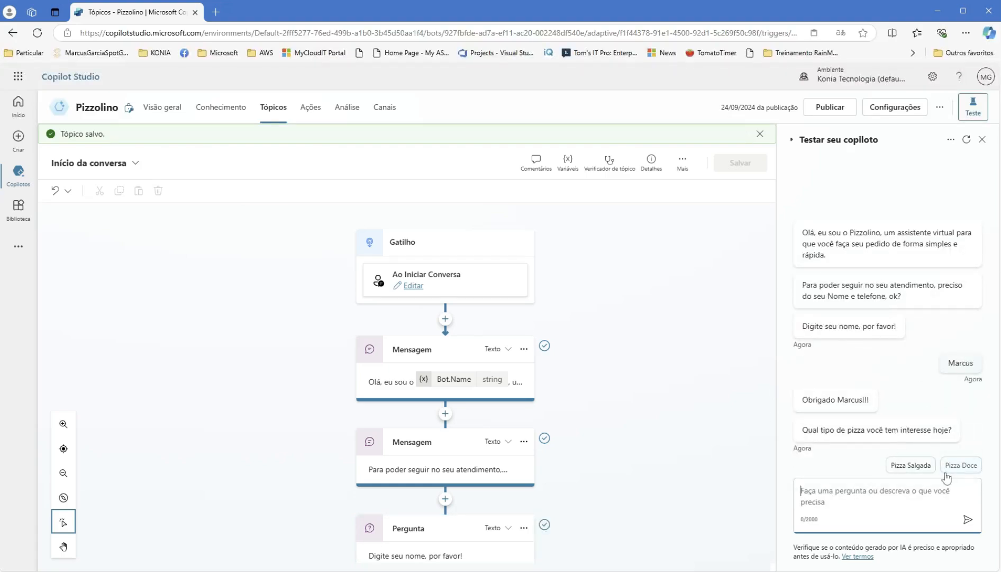
{"action": "left_click", "coordinate": [966, 465]}
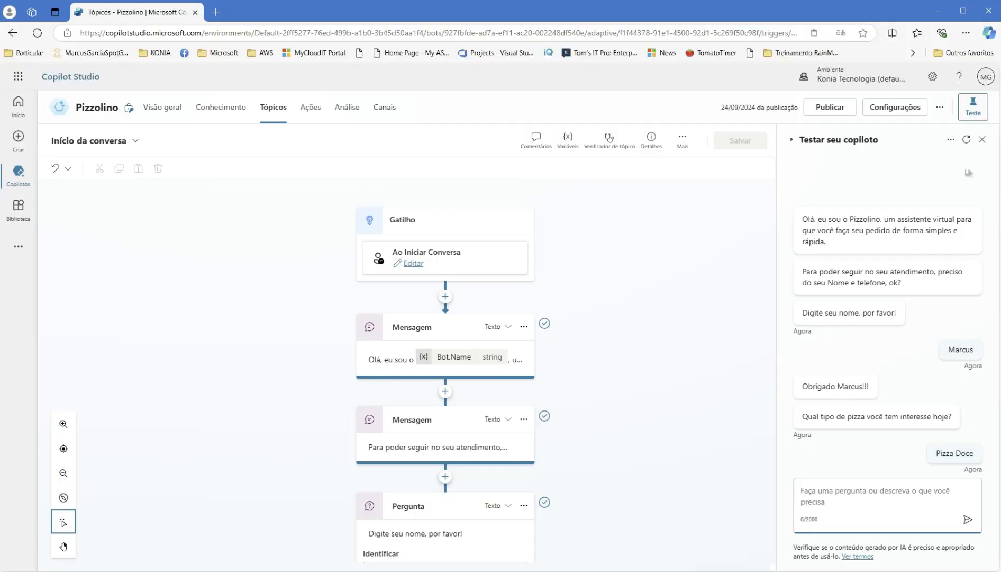
- Restart the test chat, enter a name again, and choose Pizza Salgada
{"action": "left_click", "coordinate": [966, 139]}
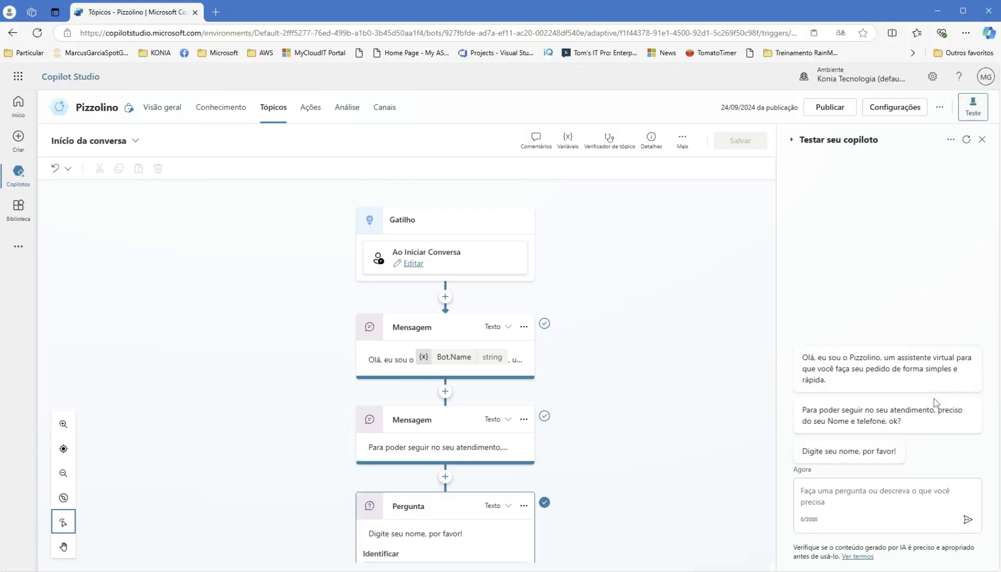
{"action": "left_click", "coordinate": [864, 493]}
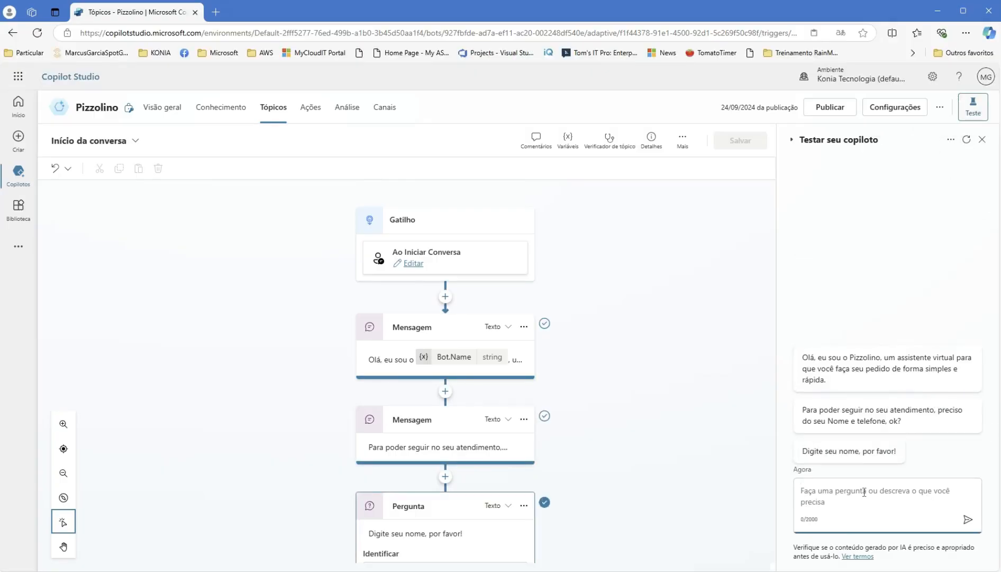
{"action": "type", "text": "Marcus"}
{"action": "key", "text": "Return"}
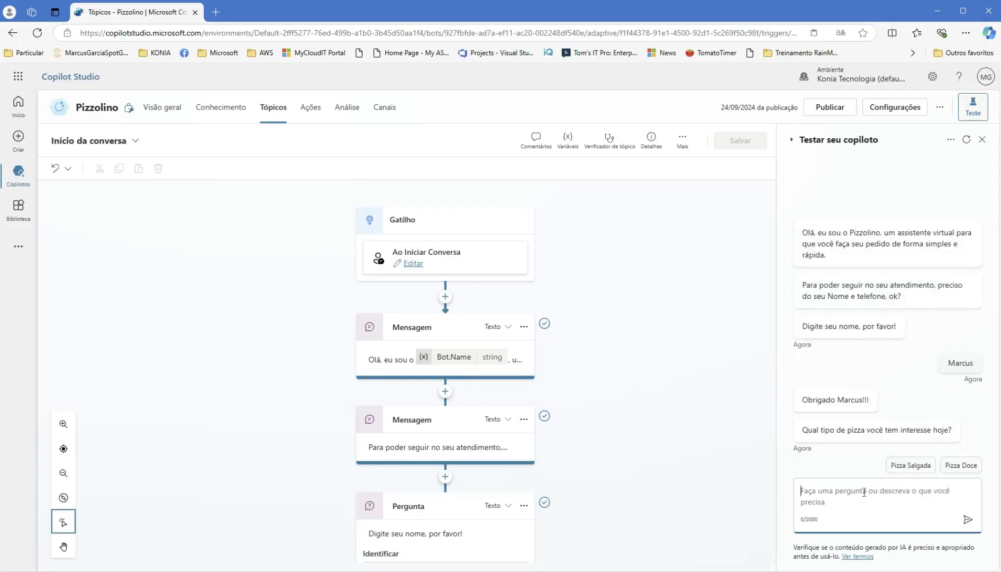
{"action": "left_click", "coordinate": [927, 467]}
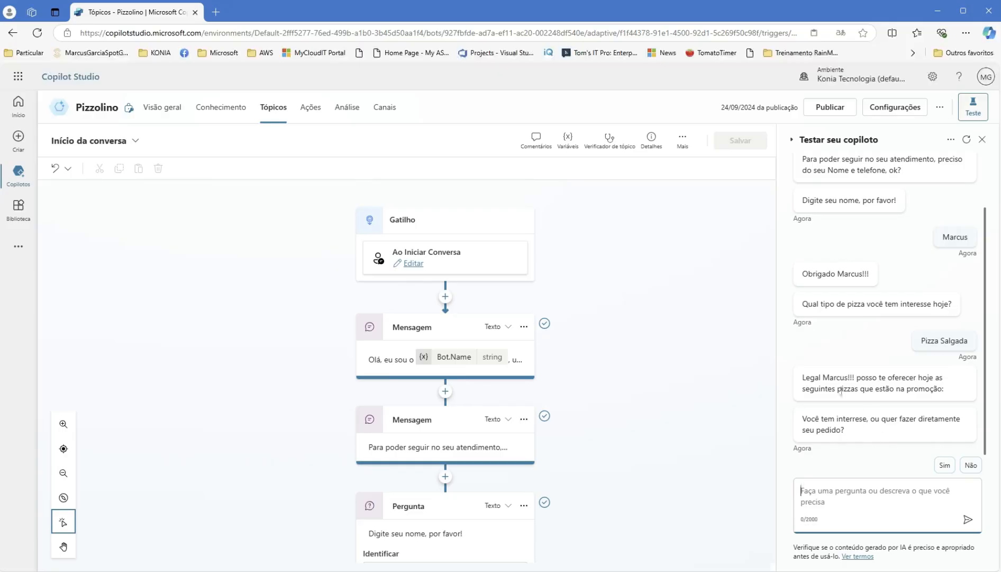
- Answer Sim to the interest question in the test chat
{"action": "scroll", "coordinate": [342, 503], "scroll_direction": "down", "scroll_amount": 3}
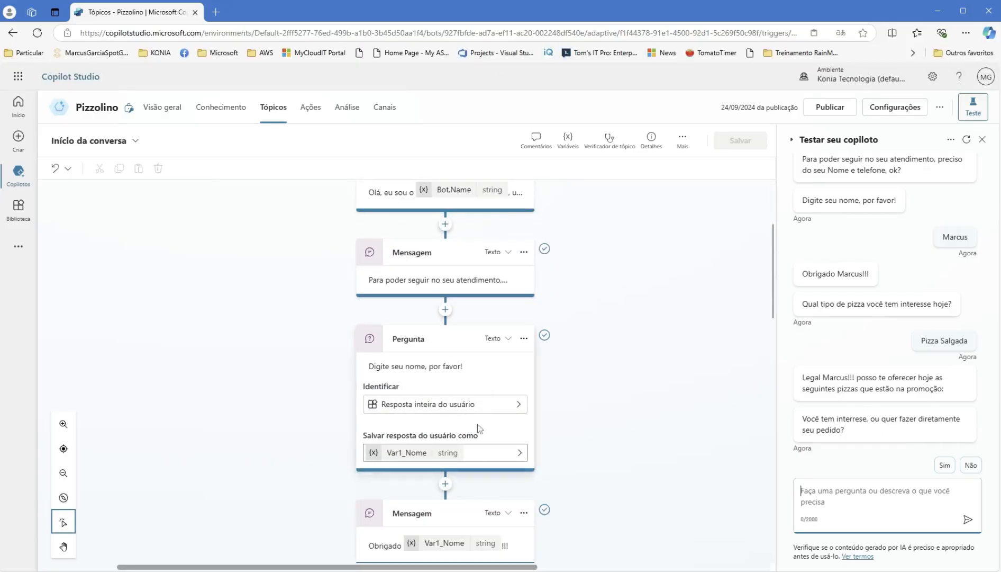
{"action": "scroll", "coordinate": [487, 422], "scroll_direction": "down", "scroll_amount": 4}
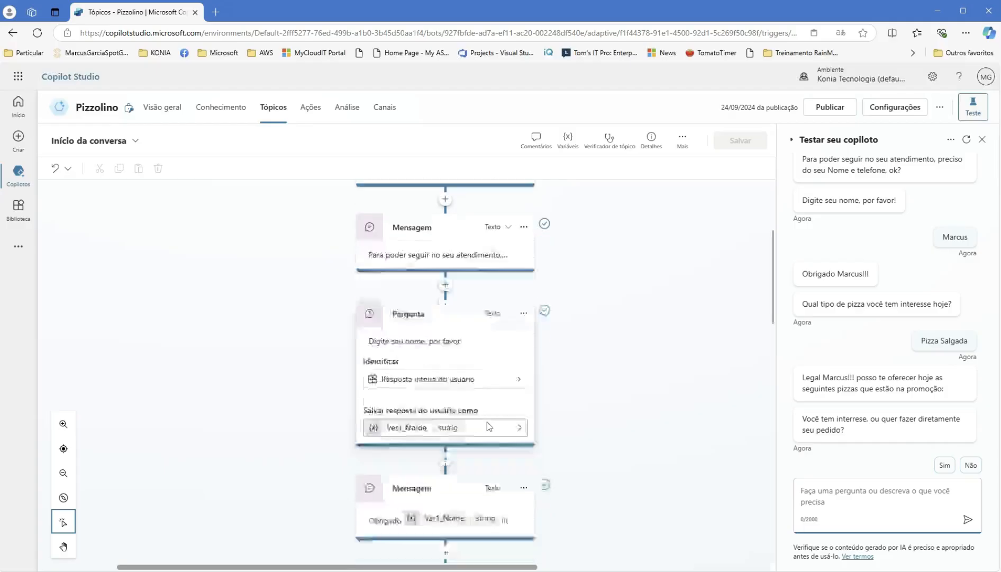
{"action": "scroll", "coordinate": [486, 422], "scroll_direction": "down", "scroll_amount": 5}
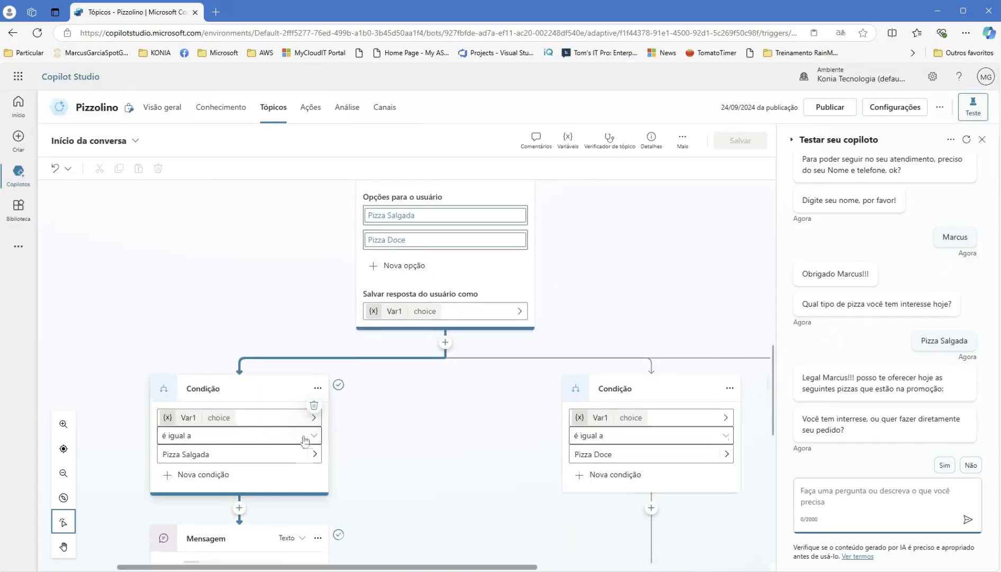
{"action": "scroll", "coordinate": [305, 441], "scroll_direction": "down", "scroll_amount": 3}
{"action": "scroll", "coordinate": [305, 441], "scroll_direction": "down", "scroll_amount": 2}
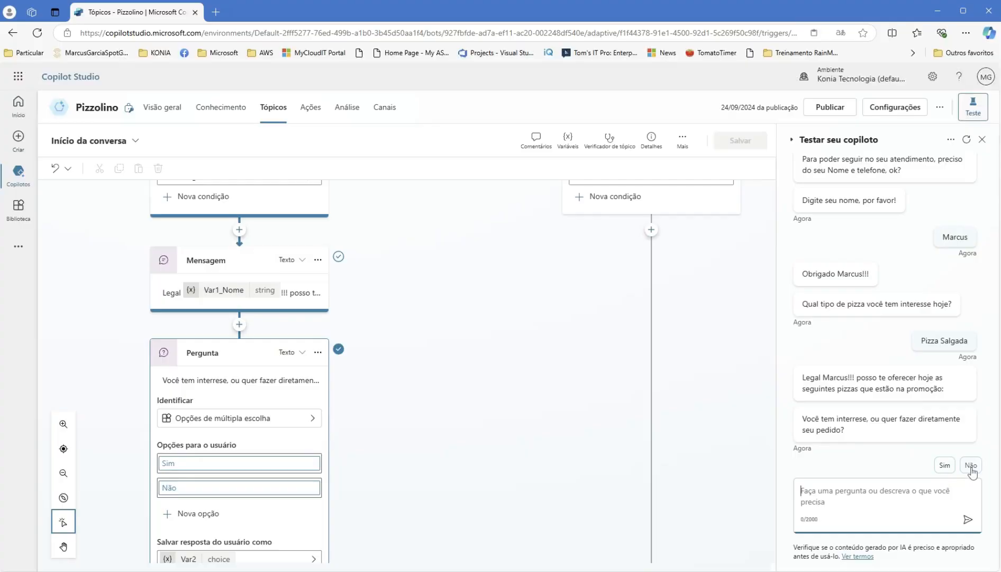
{"action": "left_click", "coordinate": [945, 465]}
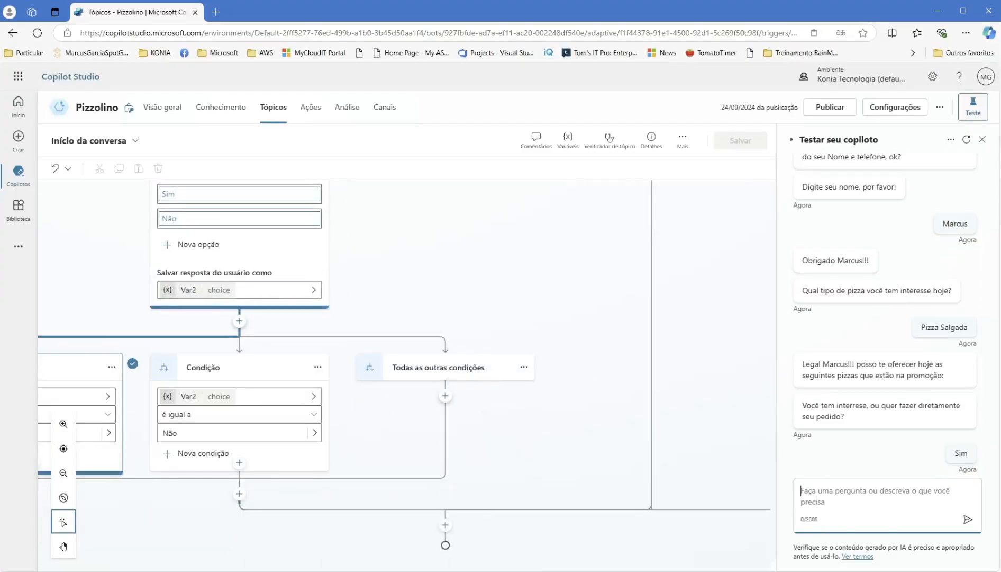
- Add a new step at the end of the flow, after the Var2 conditions
{"action": "left_click_drag", "start_coordinate": [526, 566], "coordinate": [449, 565]}
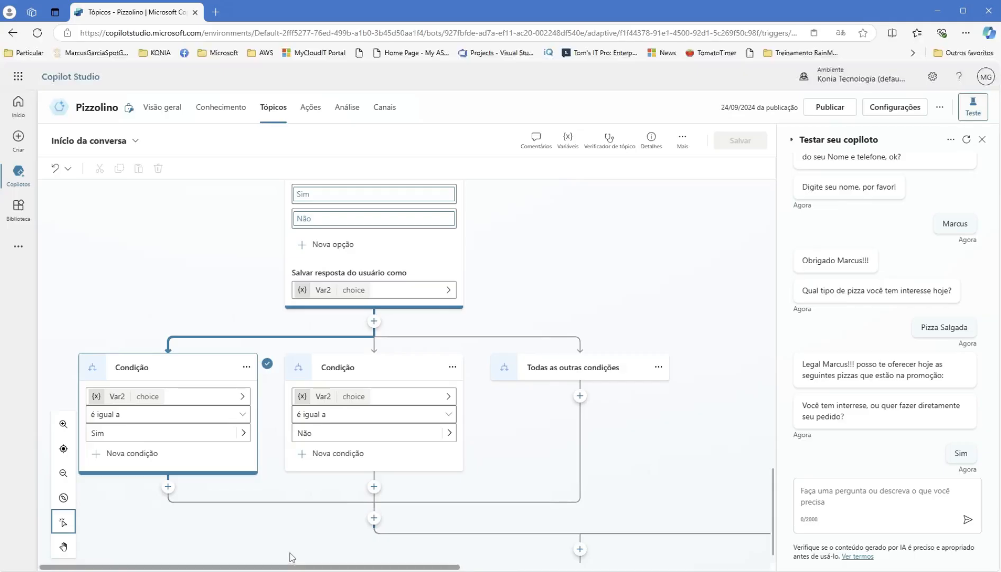
{"action": "scroll", "coordinate": [447, 311], "scroll_direction": "up", "scroll_amount": 2}
{"action": "scroll", "coordinate": [447, 311], "scroll_direction": "up", "scroll_amount": 2}
{"action": "scroll", "coordinate": [454, 503], "scroll_direction": "down", "scroll_amount": 4}
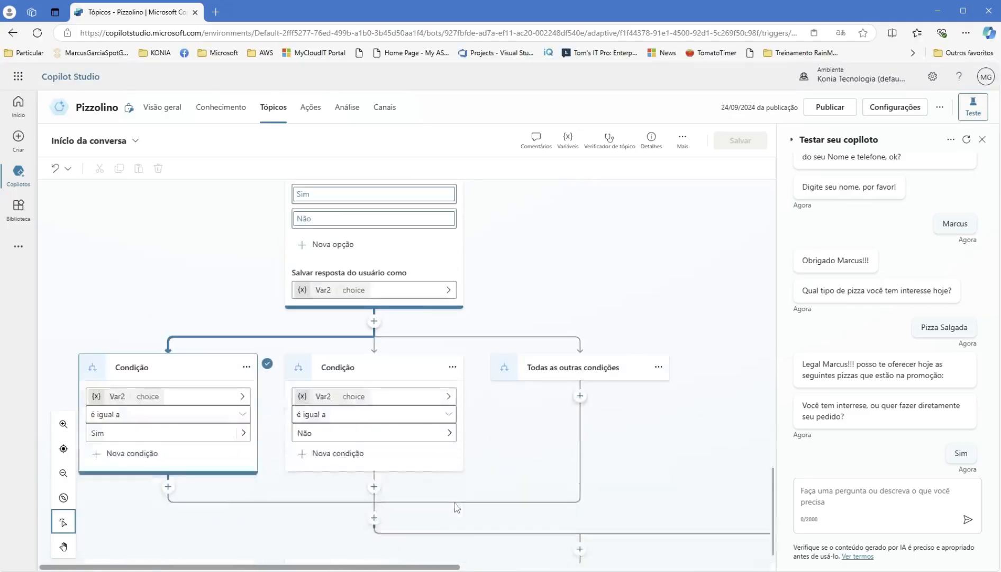
{"action": "scroll", "coordinate": [624, 342], "scroll_direction": "down", "scroll_amount": 1}
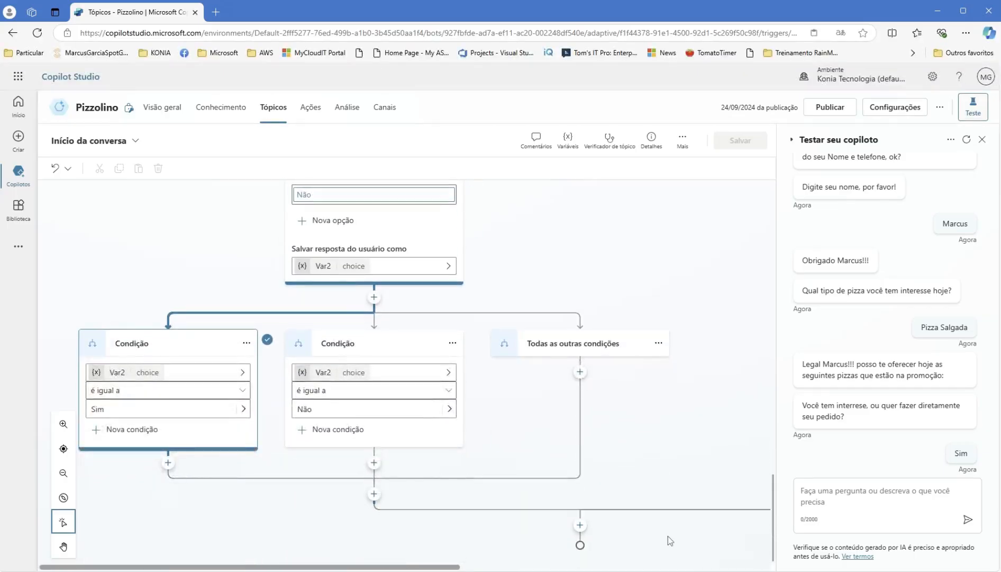
{"action": "left_click", "coordinate": [581, 525]}
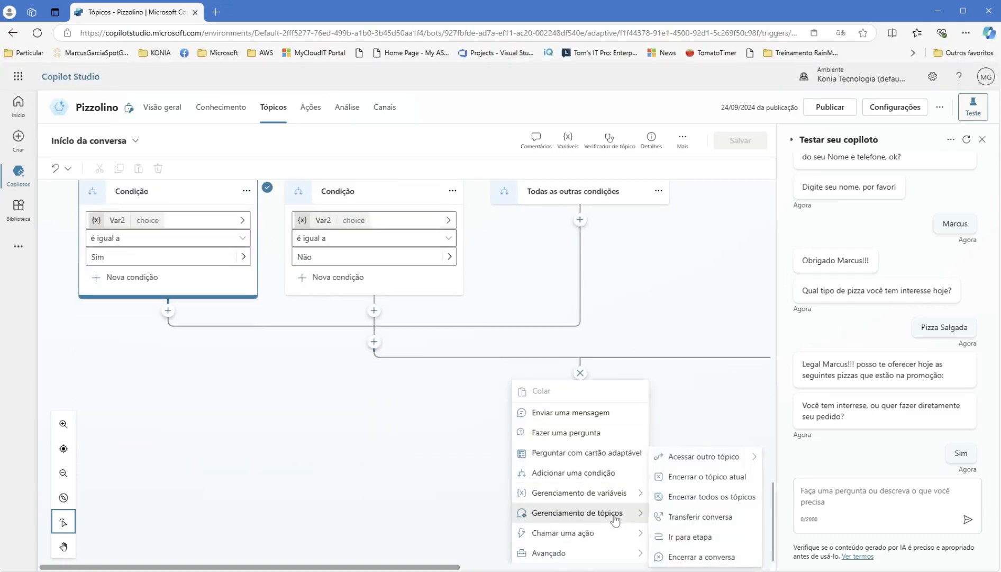
- Redirect the end of the flow to the Tchau topic and save Início da conversa
{"action": "left_click", "coordinate": [721, 461]}
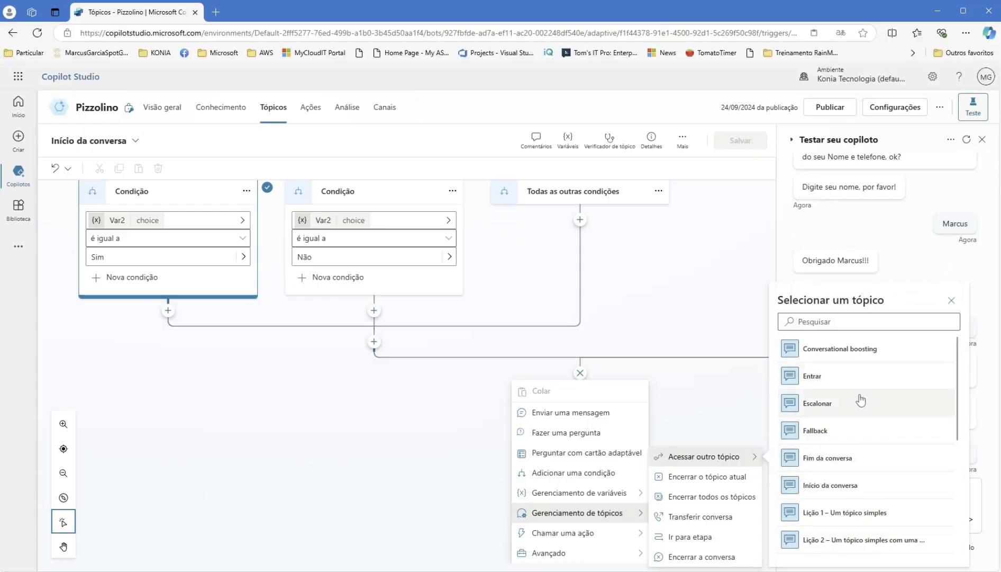
{"action": "scroll", "coordinate": [862, 401], "scroll_direction": "down", "scroll_amount": 5}
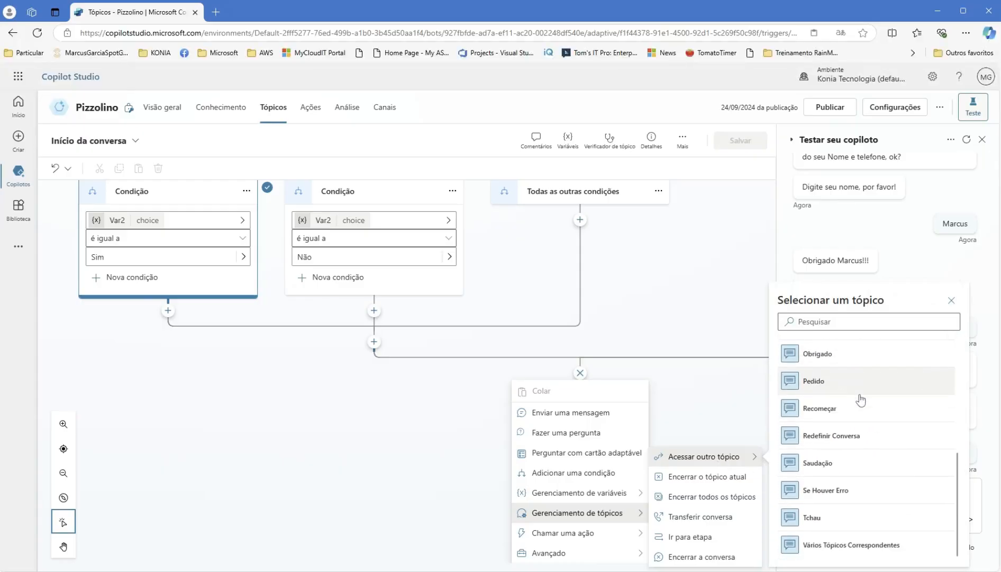
{"action": "scroll", "coordinate": [887, 450], "scroll_direction": "up", "scroll_amount": 3}
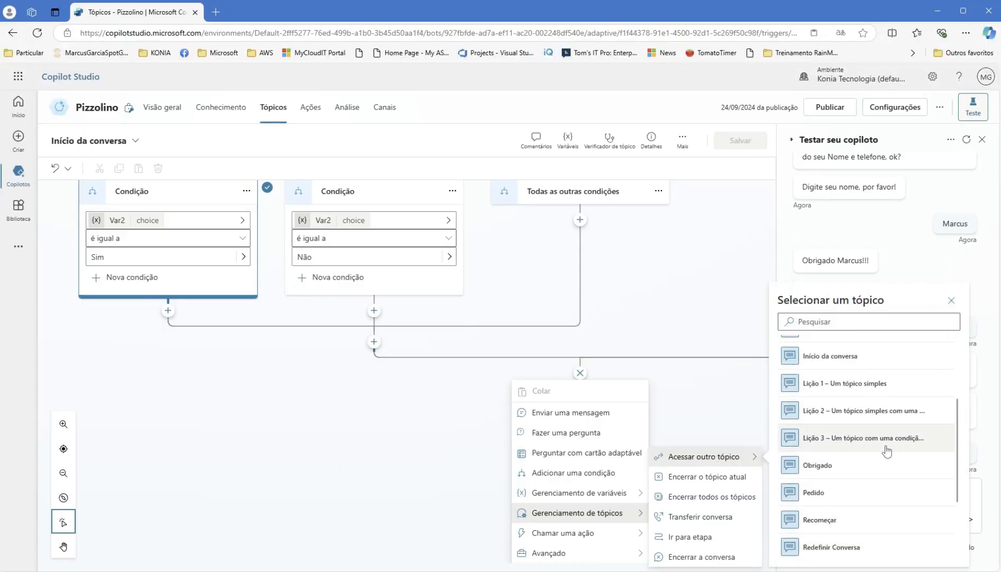
{"action": "scroll", "coordinate": [887, 451], "scroll_direction": "up", "scroll_amount": 2}
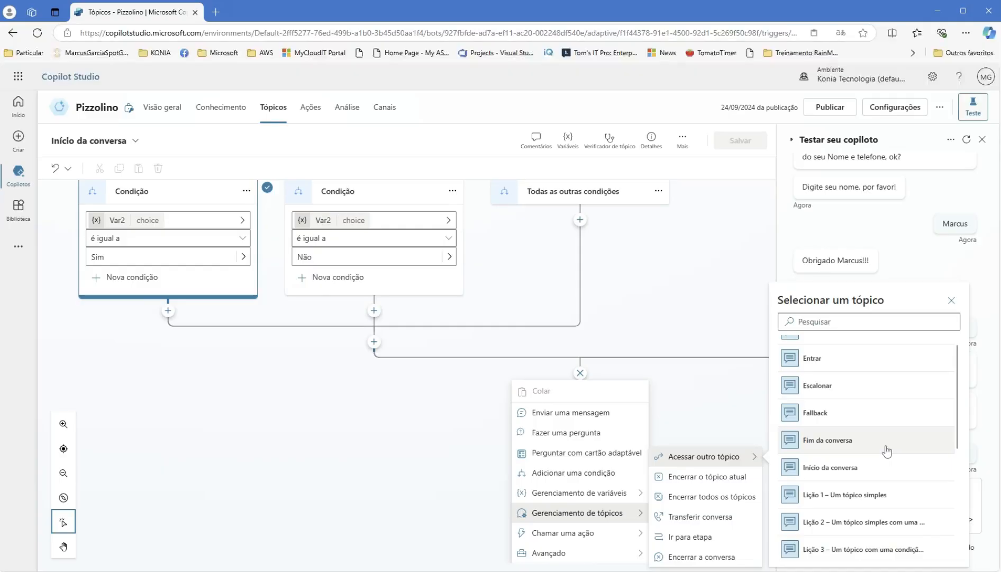
{"action": "scroll", "coordinate": [887, 450], "scroll_direction": "up", "scroll_amount": 1}
{"action": "scroll", "coordinate": [894, 453], "scroll_direction": "down", "scroll_amount": 4}
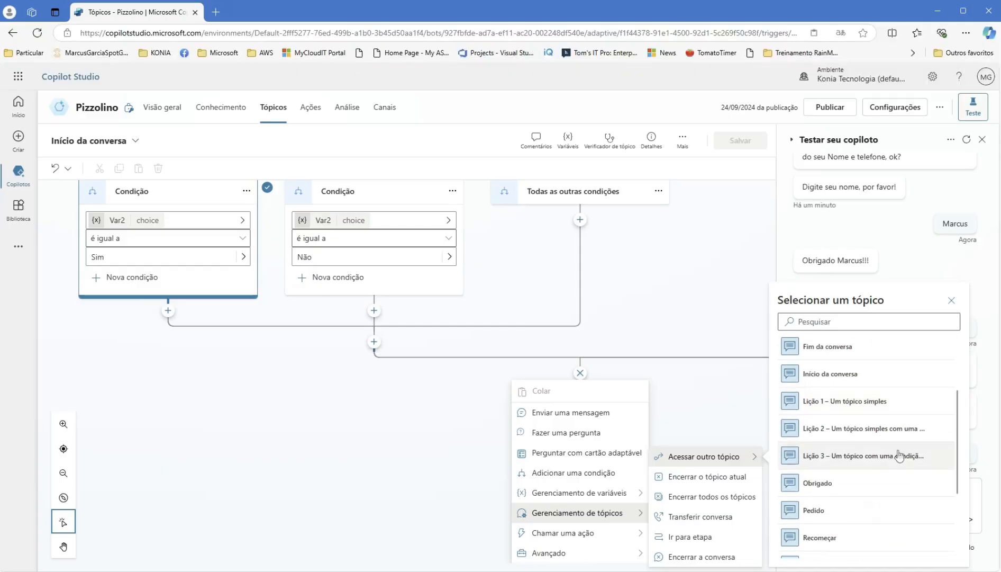
{"action": "scroll", "coordinate": [900, 458], "scroll_direction": "down", "scroll_amount": 4}
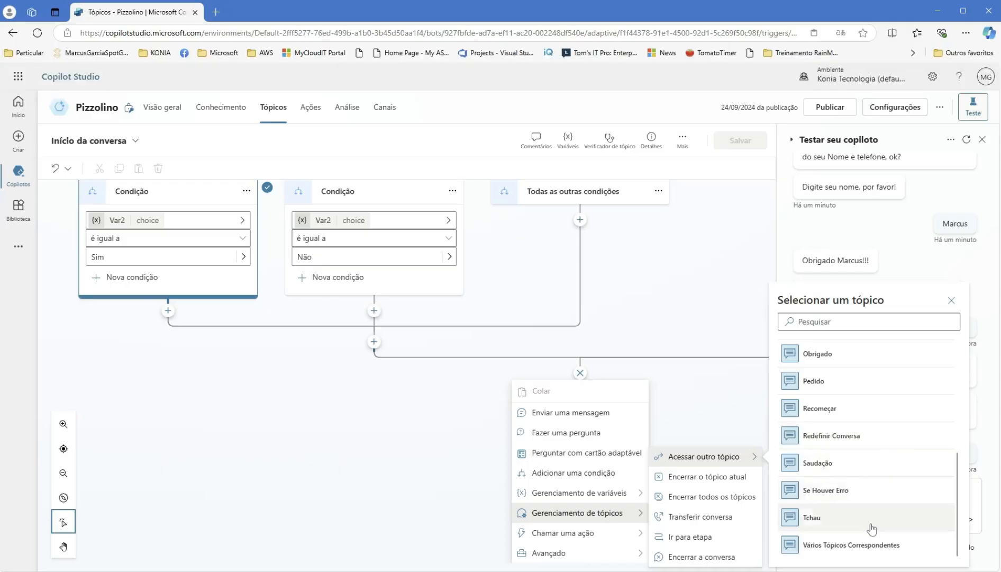
{"action": "left_click", "coordinate": [822, 518]}
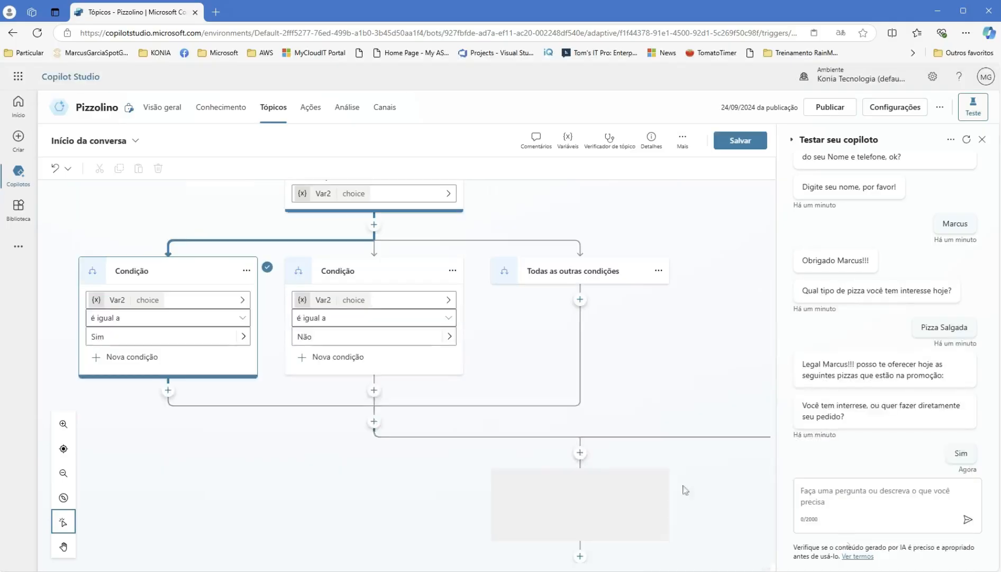
{"action": "left_click", "coordinate": [739, 144]}
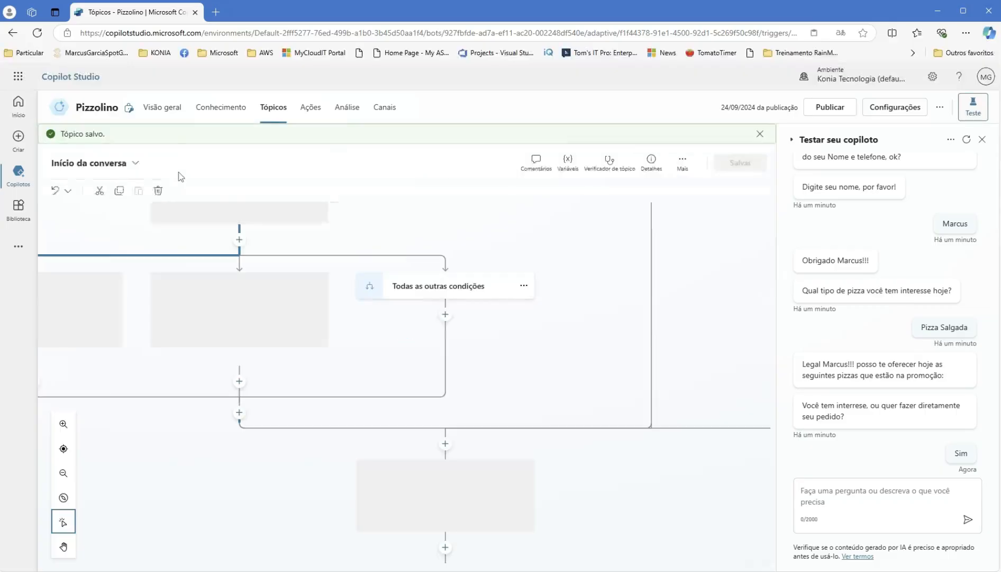
{"action": "left_click", "coordinate": [136, 164]}
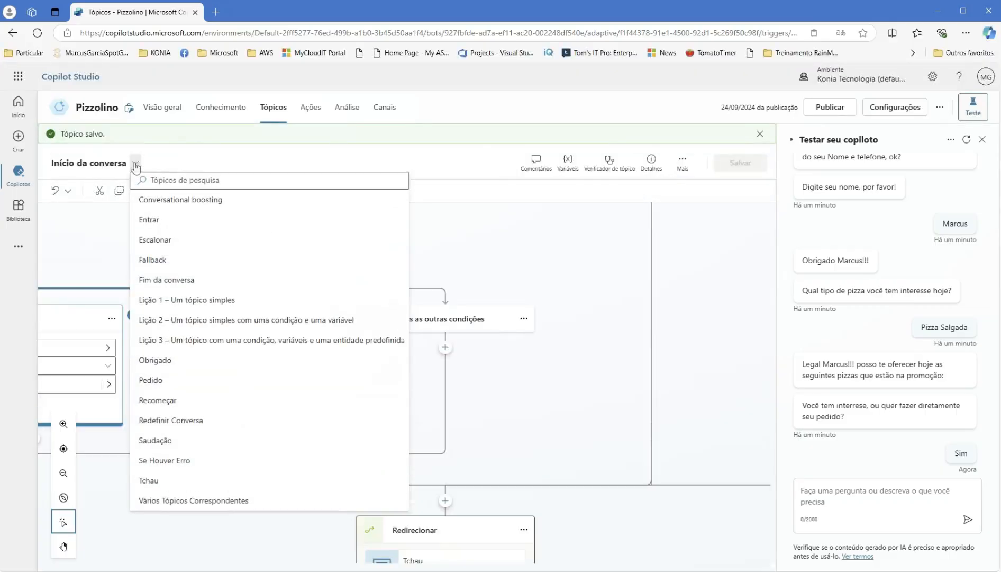
- Open the Tchau topic and review its end-conversation question and conditions
{"action": "left_click", "coordinate": [150, 479]}
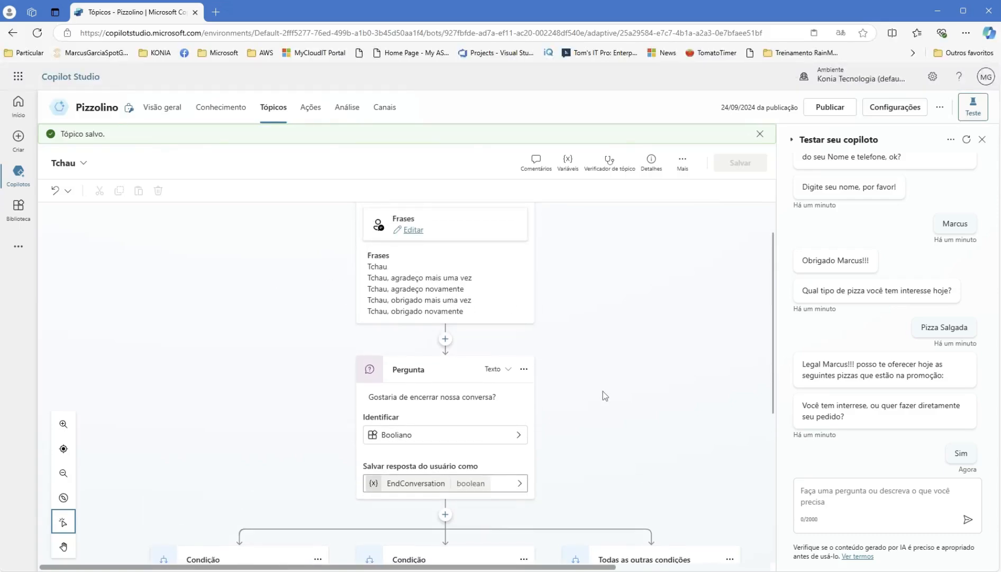
{"action": "scroll", "coordinate": [604, 392], "scroll_direction": "down", "scroll_amount": 4}
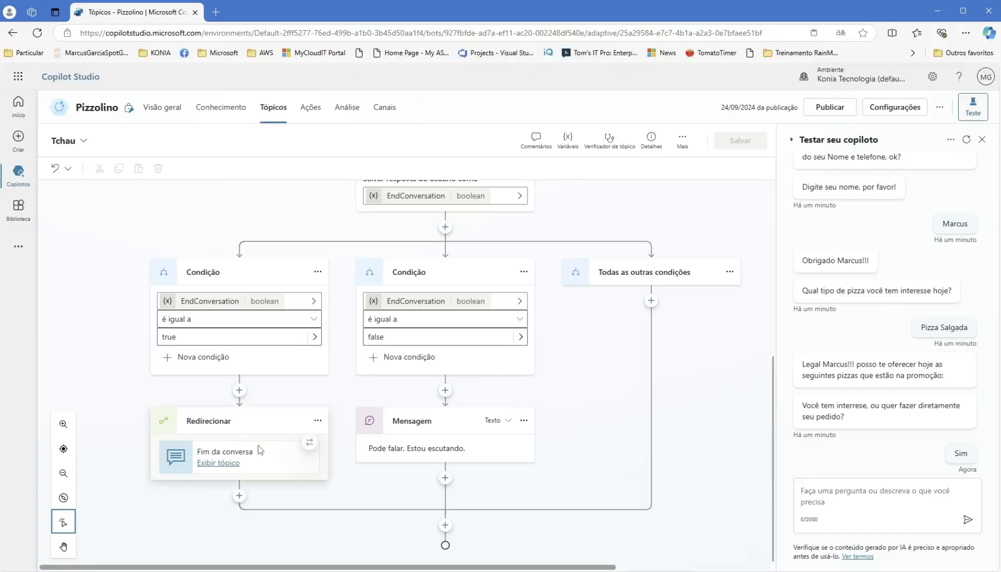
{"action": "scroll", "coordinate": [444, 270], "scroll_direction": "up", "scroll_amount": 1}
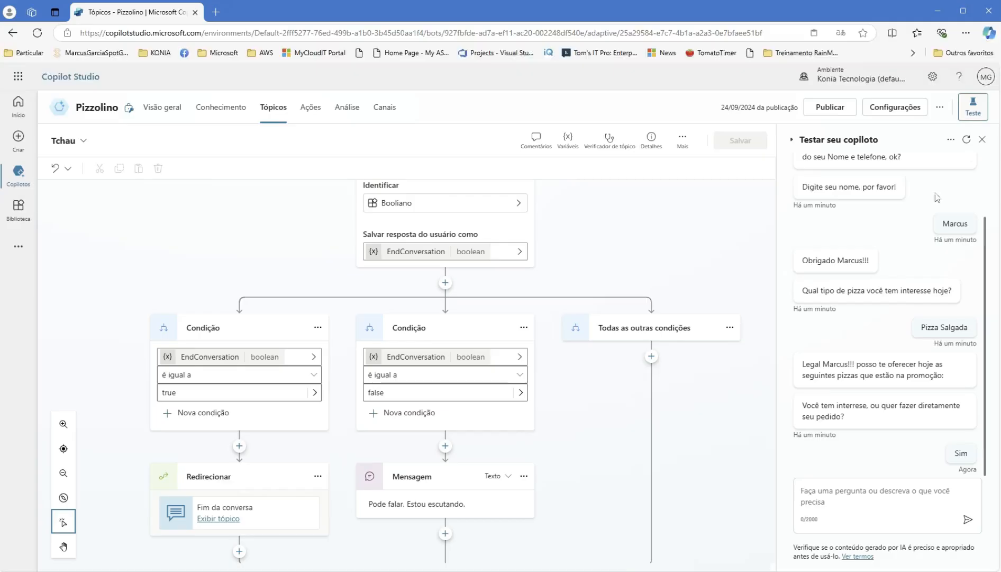
- Rerun the test with a name and Pizza Salgada, answering Sim to the interest question
{"action": "left_click", "coordinate": [967, 141]}
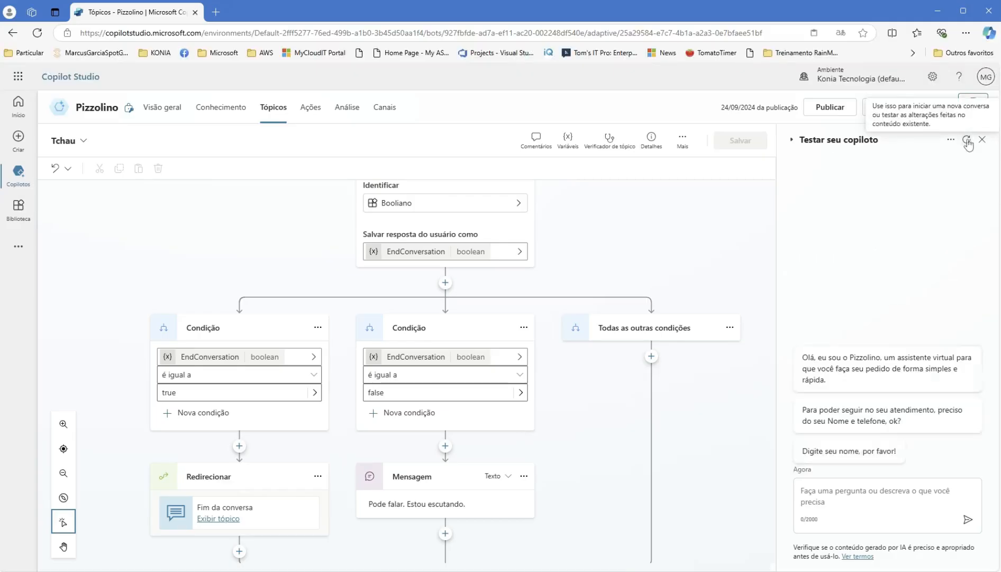
{"action": "left_click", "coordinate": [853, 490]}
{"action": "type", "text": "Marcus"}
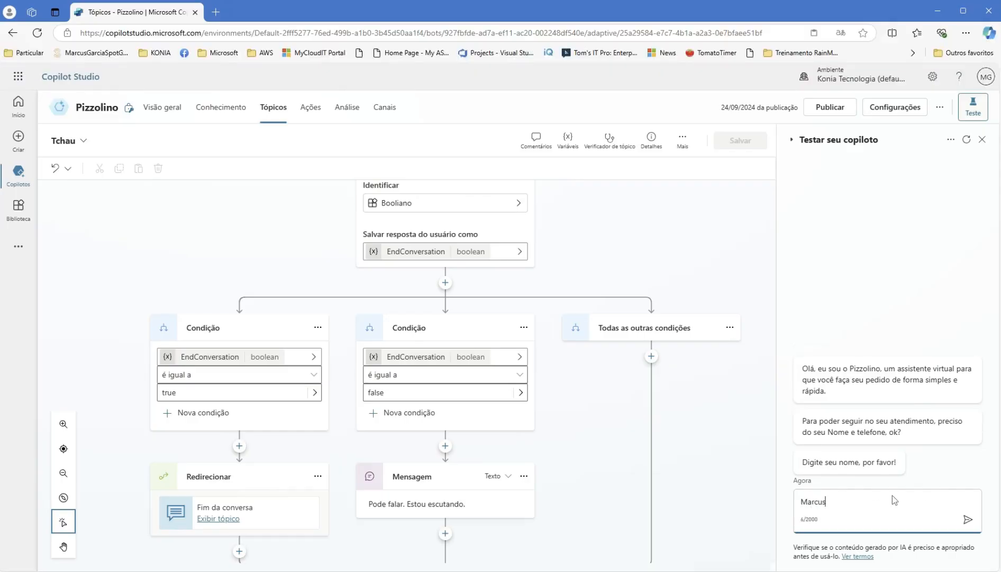
{"action": "key", "text": "Return"}
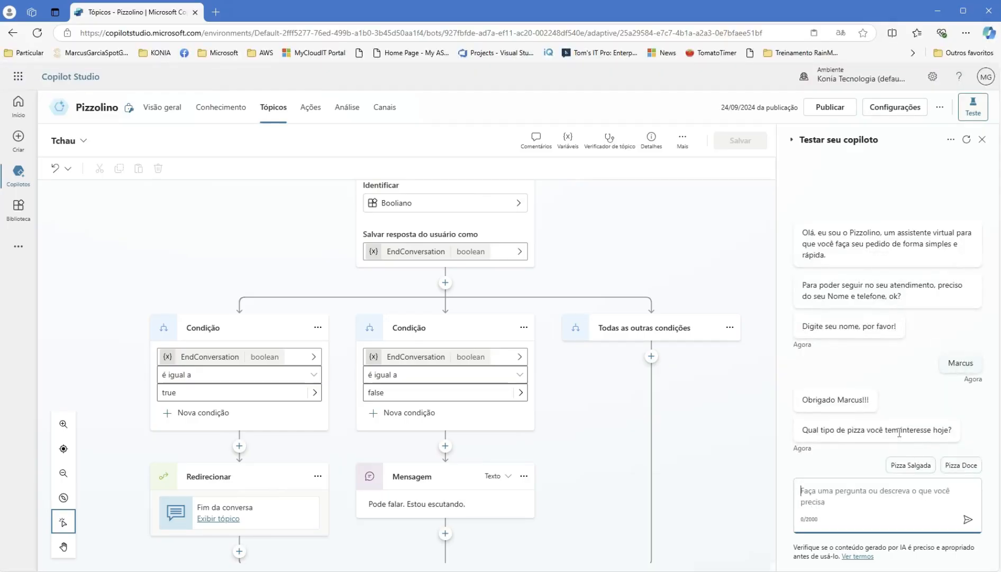
{"action": "left_click", "coordinate": [910, 465]}
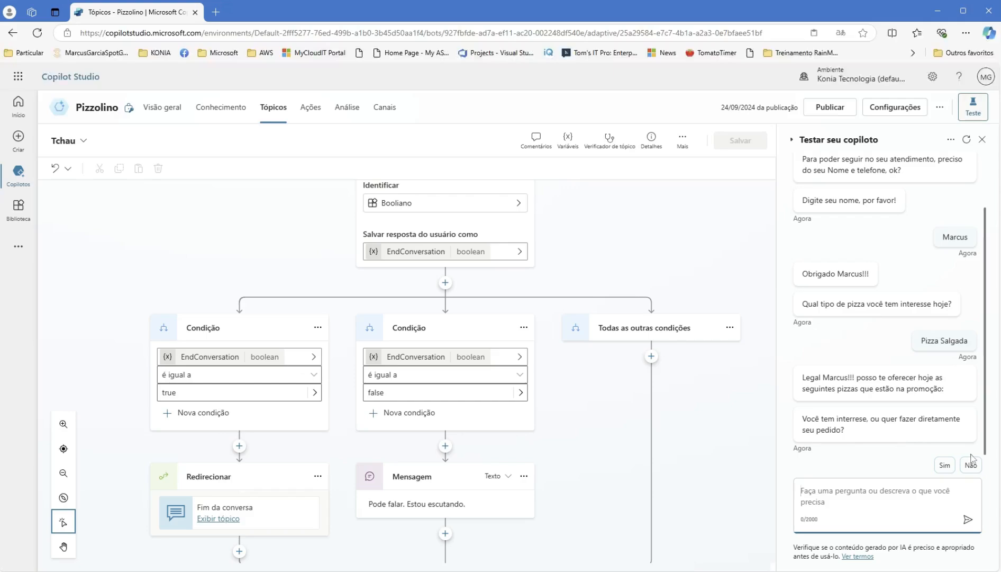
{"action": "left_click", "coordinate": [944, 465]}
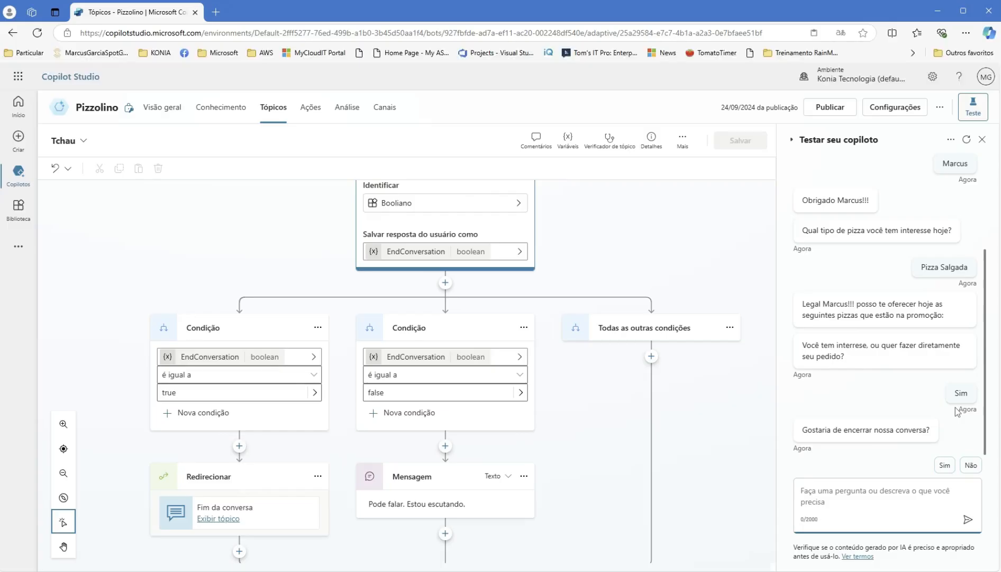
- Run a test with a name, Pizza Salgada, Não to interest, and Sim to ending
{"action": "left_click", "coordinate": [966, 139]}
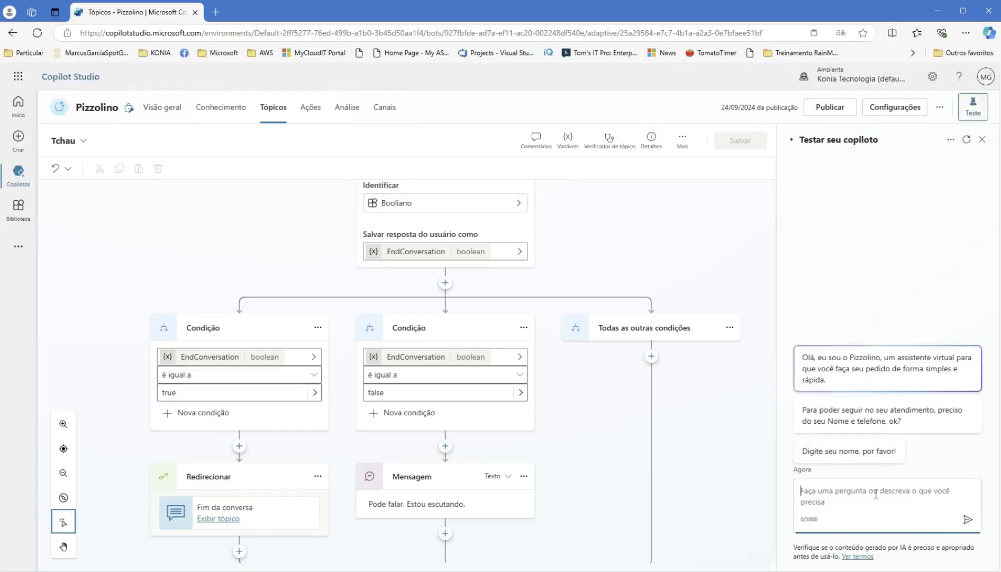
{"action": "type", "text": "Marcus"}
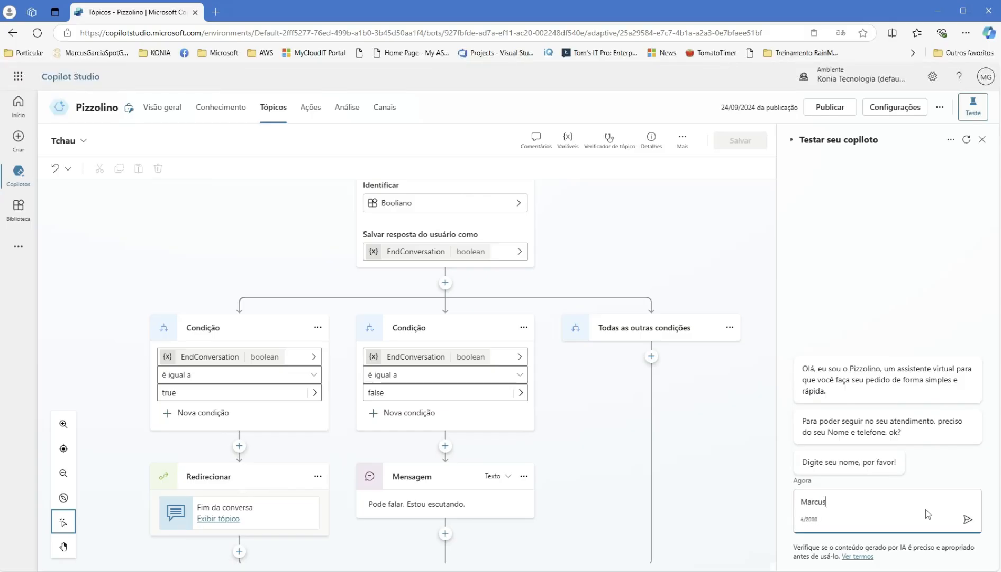
{"action": "key", "text": "Return"}
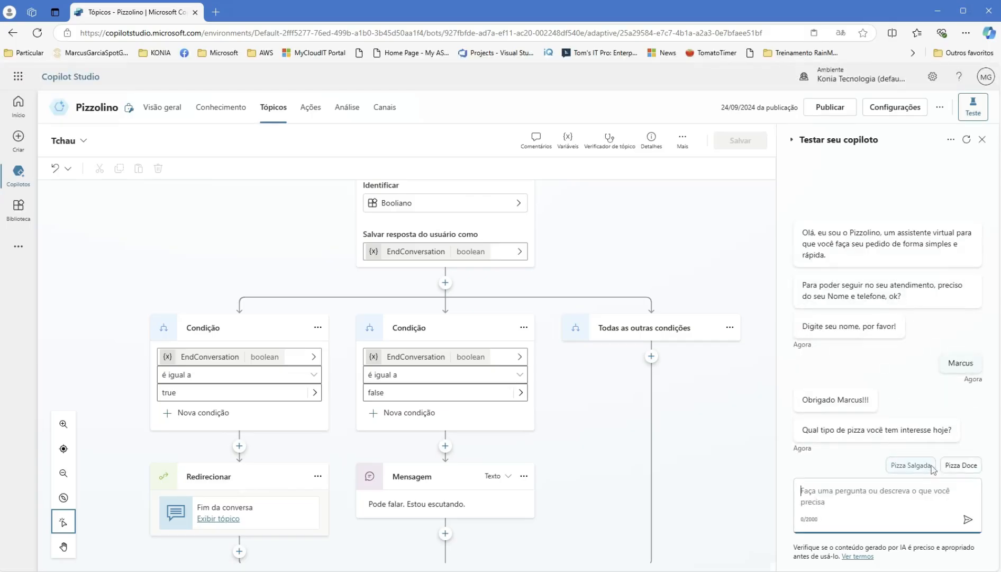
{"action": "left_click", "coordinate": [918, 468]}
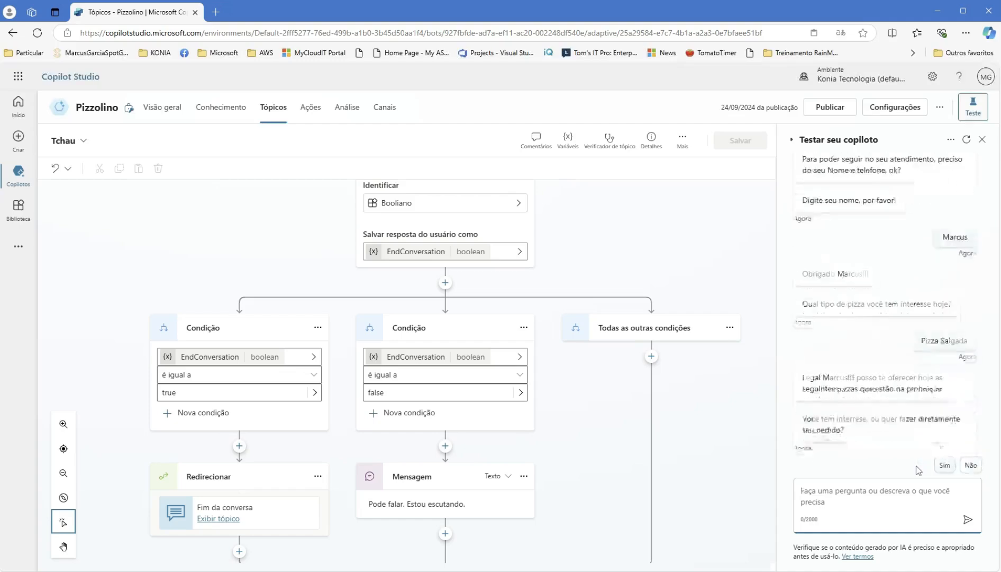
{"action": "left_click", "coordinate": [974, 466]}
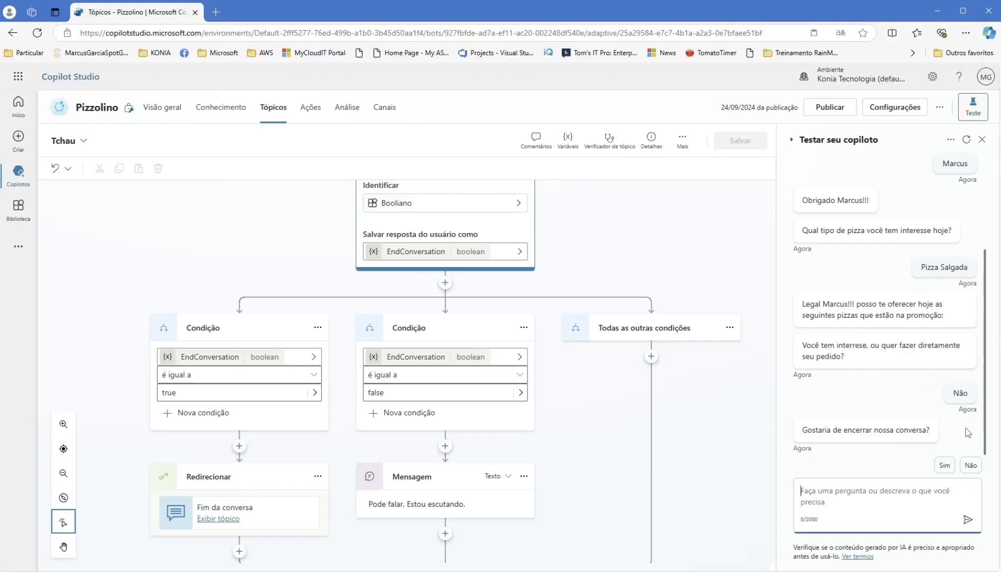
{"action": "left_click", "coordinate": [947, 465]}
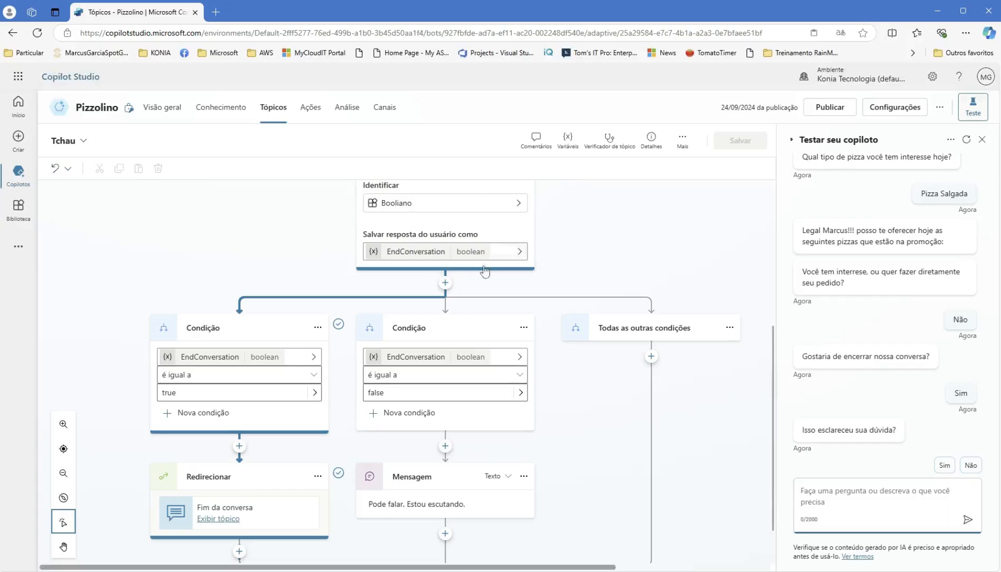
- Confirm the question was answered, rate 4 stars, decline further help, then restart the chat
{"action": "scroll", "coordinate": [484, 271], "scroll_direction": "up", "scroll_amount": 5}
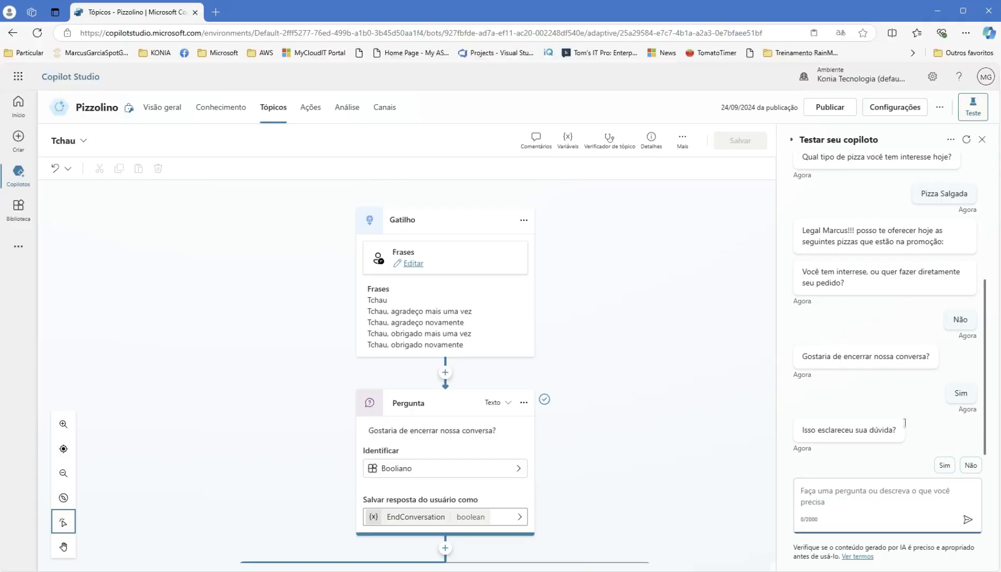
{"action": "left_click", "coordinate": [943, 466]}
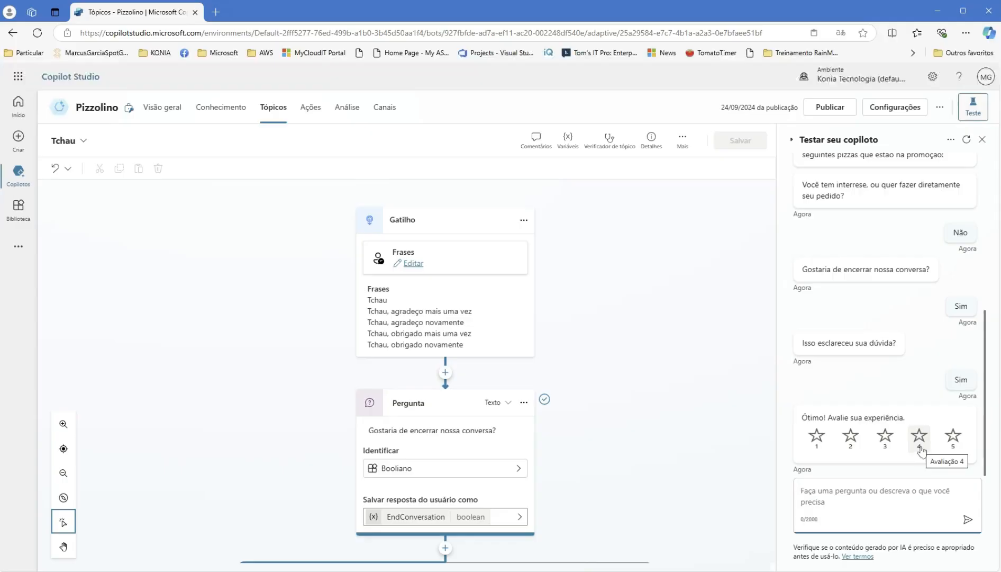
{"action": "left_click", "coordinate": [921, 449]}
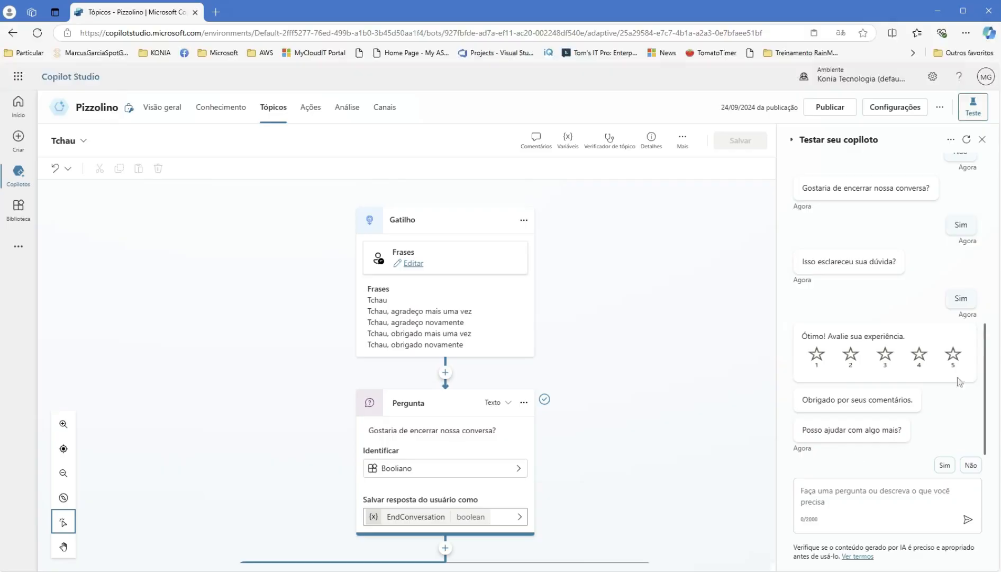
{"action": "left_click", "coordinate": [970, 464]}
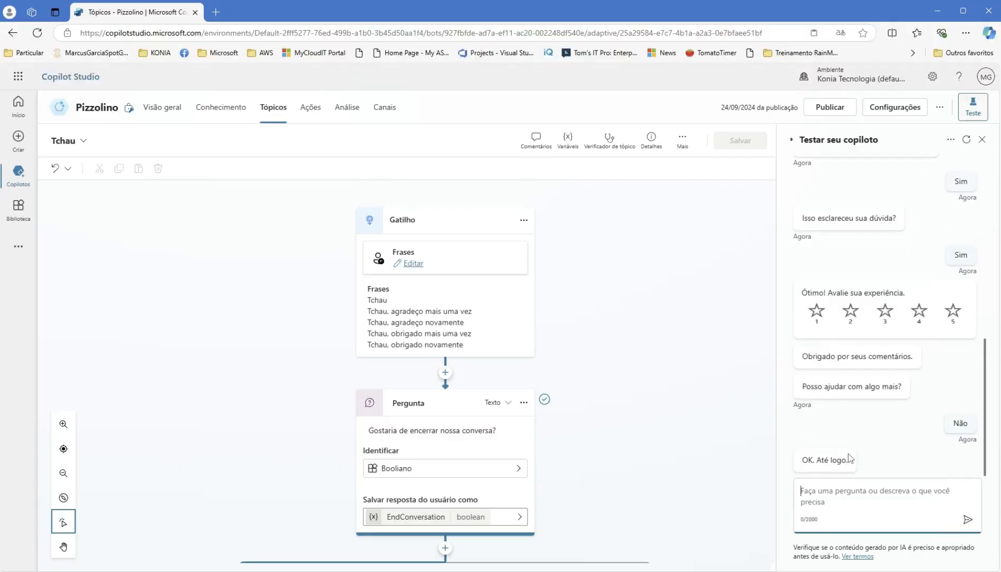
{"action": "scroll", "coordinate": [614, 357], "scroll_direction": "down", "scroll_amount": 4}
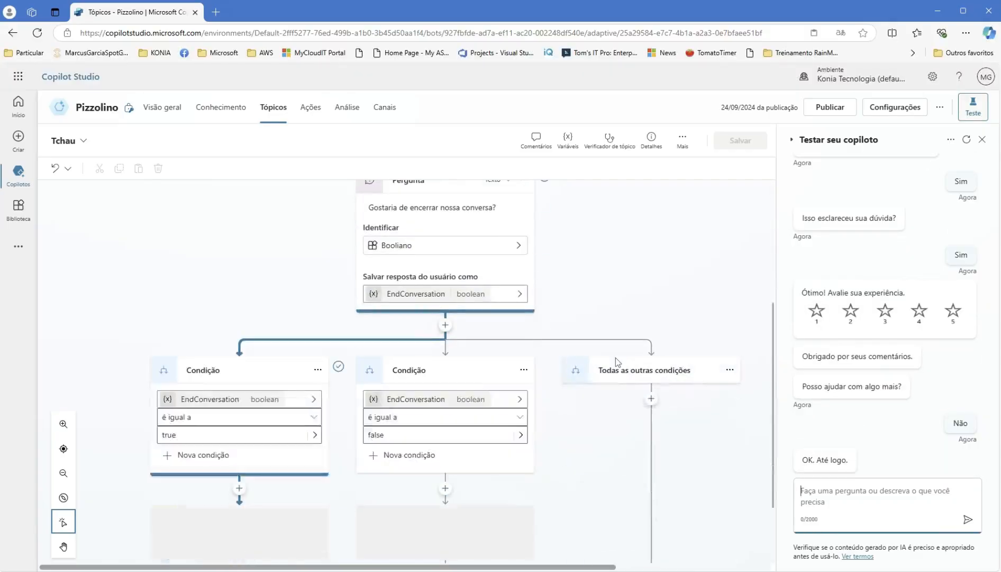
{"action": "scroll", "coordinate": [636, 297], "scroll_direction": "down", "scroll_amount": 2}
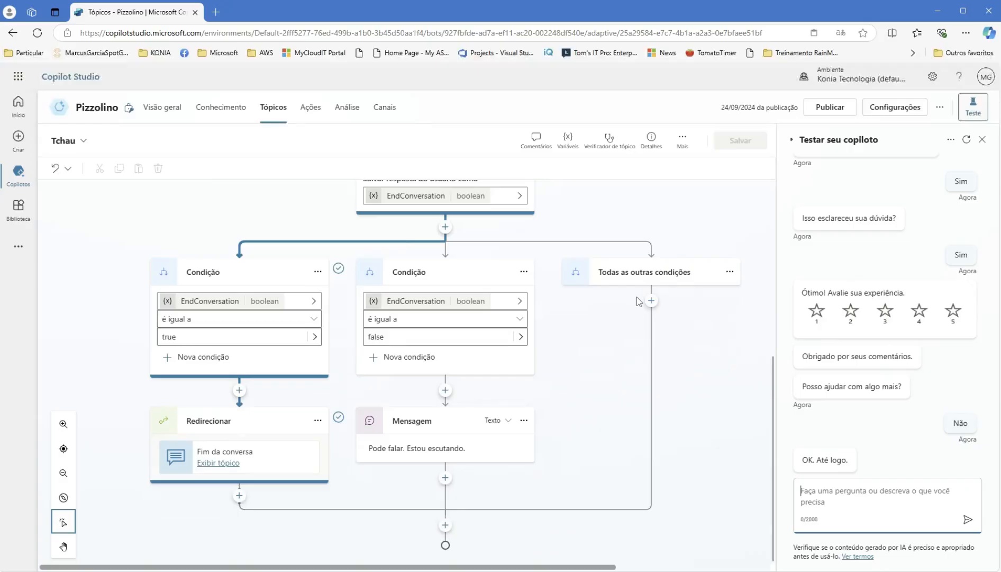
{"action": "scroll", "coordinate": [637, 296], "scroll_direction": "up", "scroll_amount": 6}
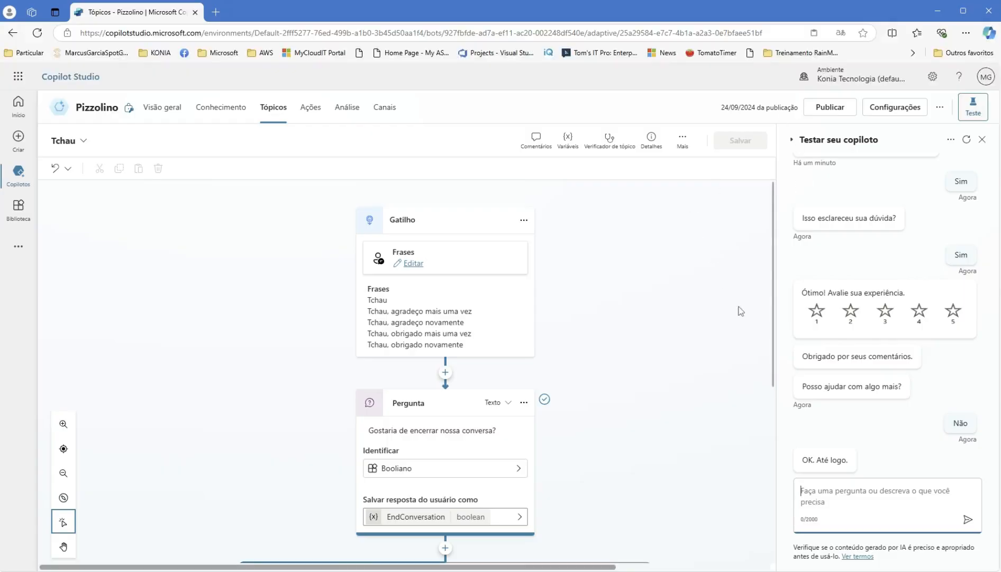
{"action": "left_click", "coordinate": [966, 139]}
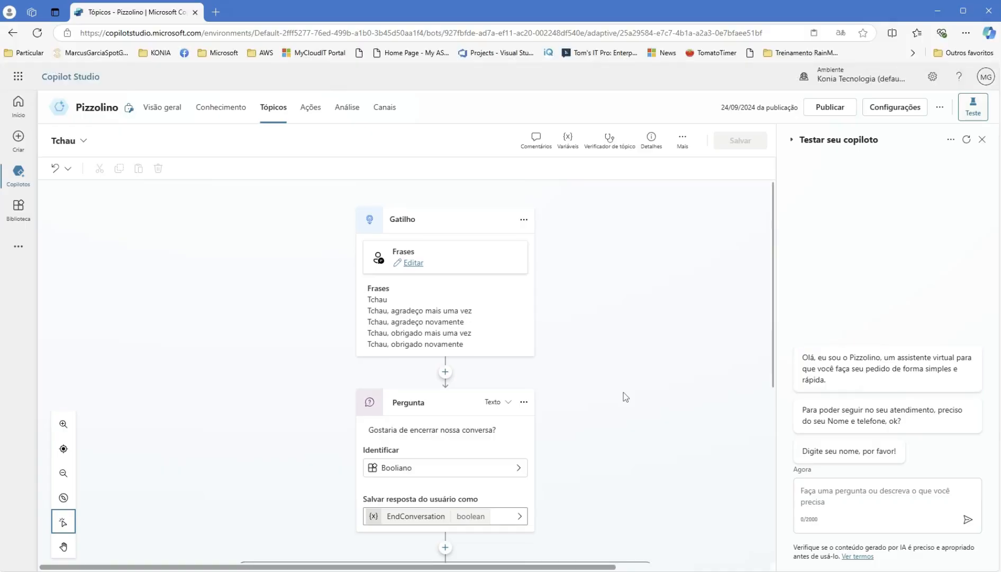
{"action": "scroll", "coordinate": [623, 392], "scroll_direction": "down", "scroll_amount": 5}
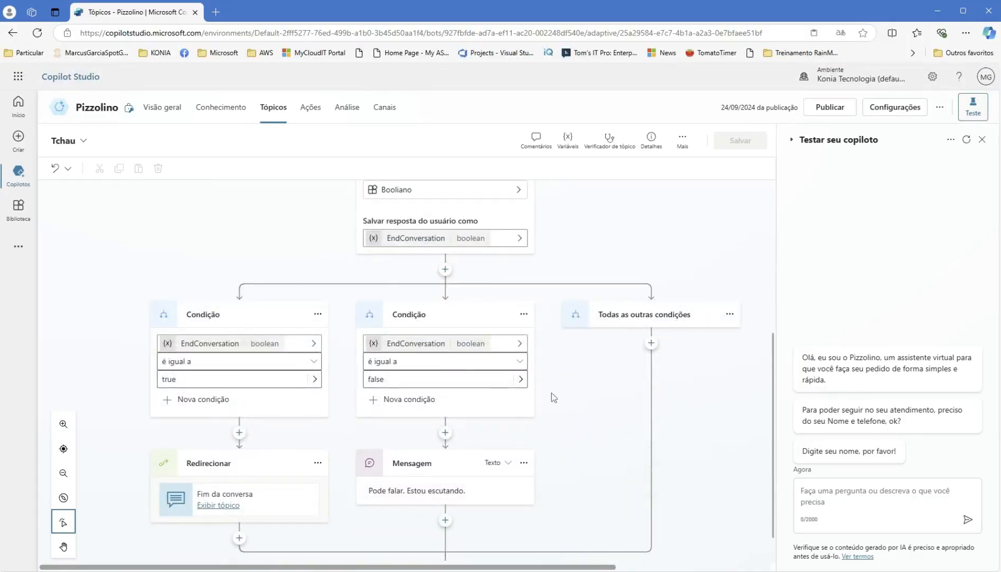
- View the Pedido topic, then switch back to the Início da conversa topic
{"action": "left_click", "coordinate": [85, 142]}
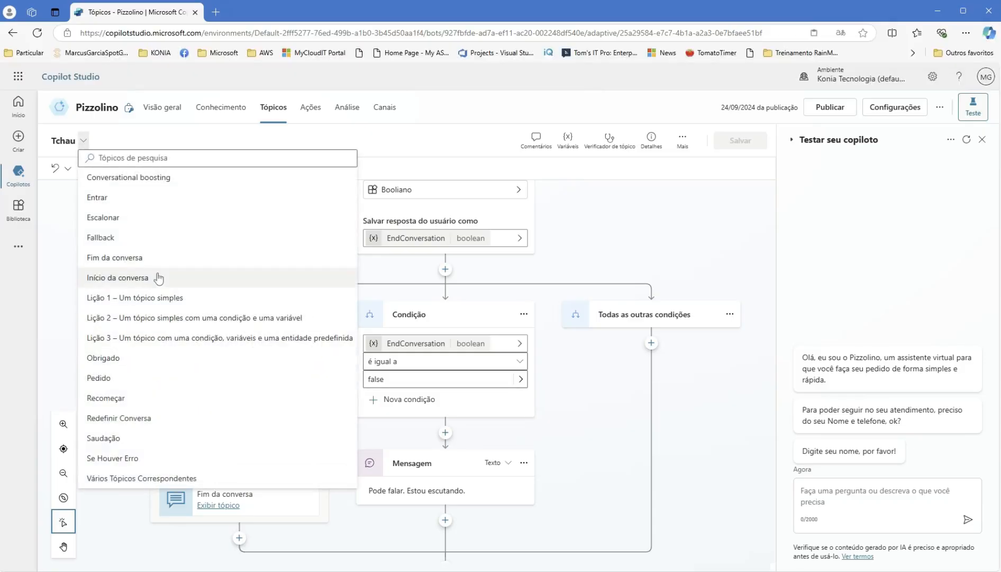
{"action": "left_click", "coordinate": [100, 377]}
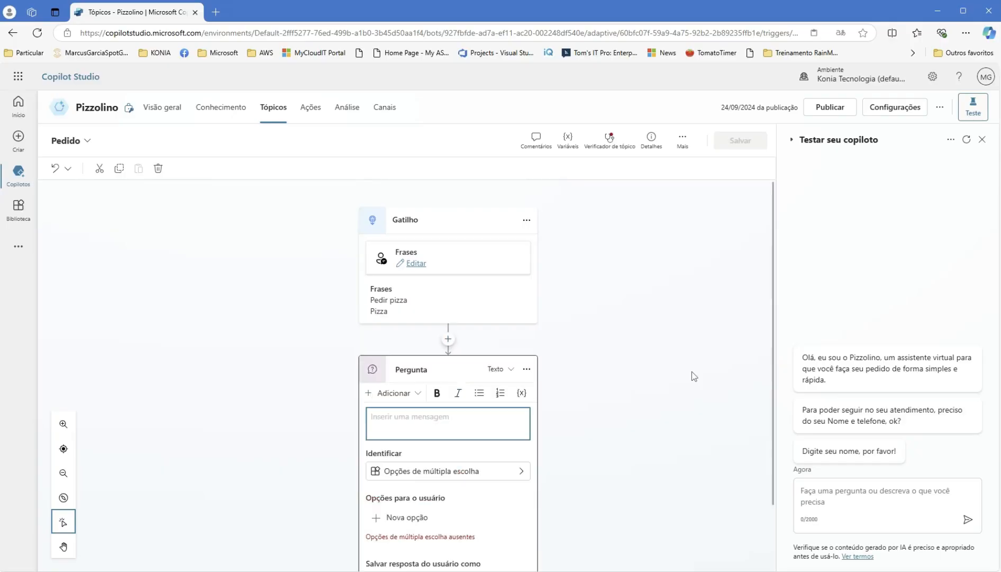
{"action": "scroll", "coordinate": [692, 371], "scroll_direction": "down", "scroll_amount": 1}
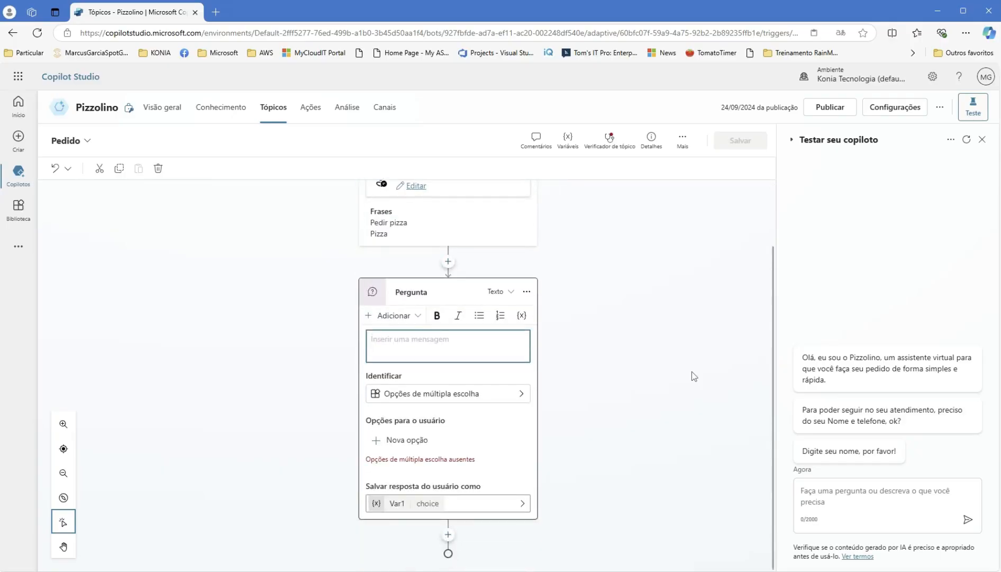
{"action": "scroll", "coordinate": [692, 371], "scroll_direction": "up", "scroll_amount": 1}
{"action": "left_click", "coordinate": [88, 141]}
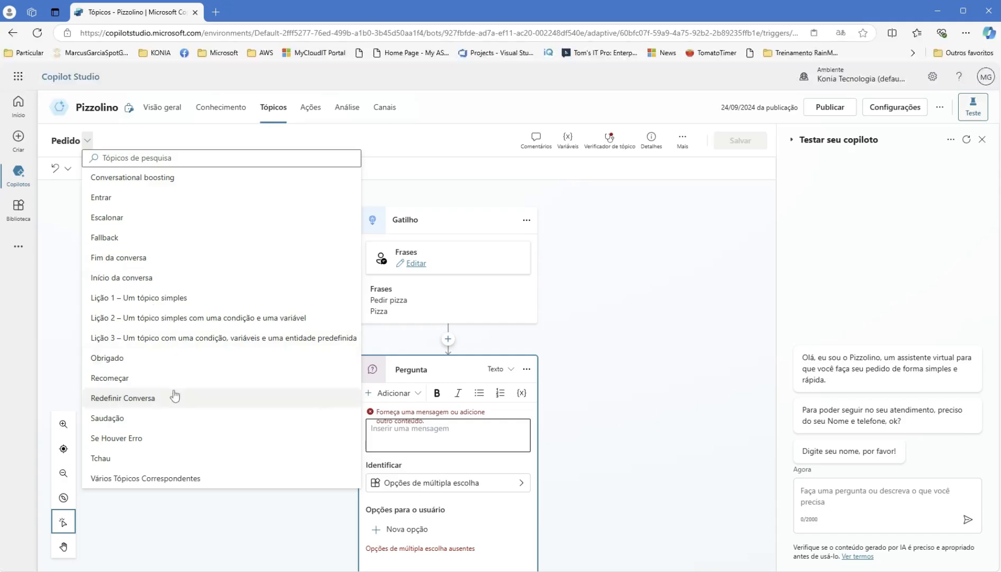
{"action": "left_click", "coordinate": [153, 281]}
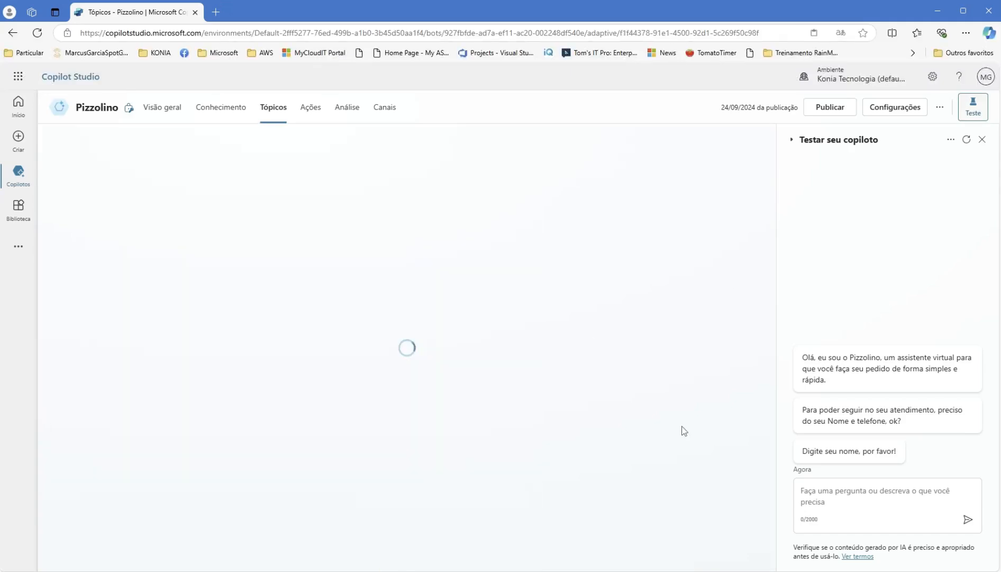
- Delete the redirect to Tchau, save Início da conversa, and reopen the test chat
{"action": "left_click", "coordinate": [983, 140]}
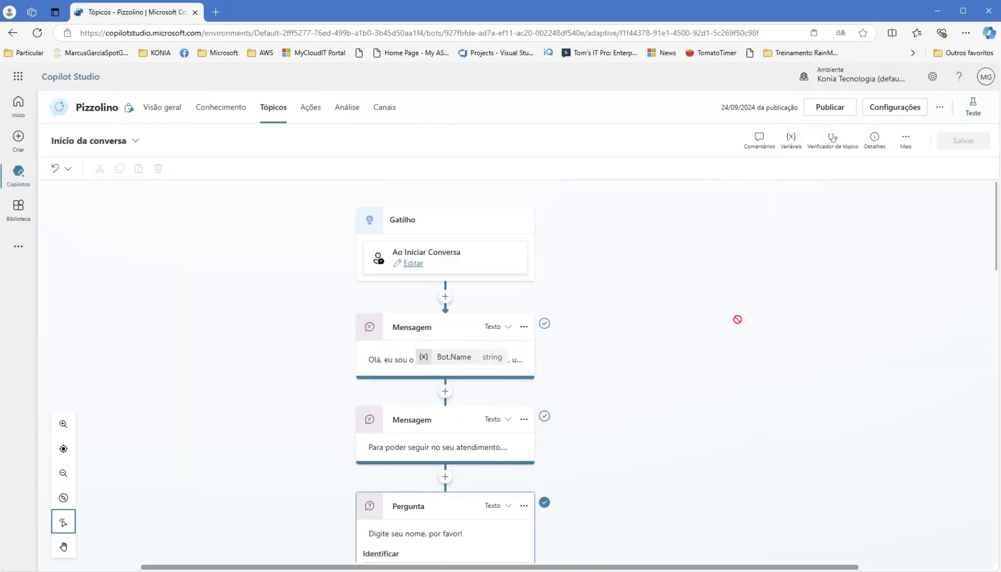
{"action": "scroll", "coordinate": [737, 318], "scroll_direction": "down", "scroll_amount": 10}
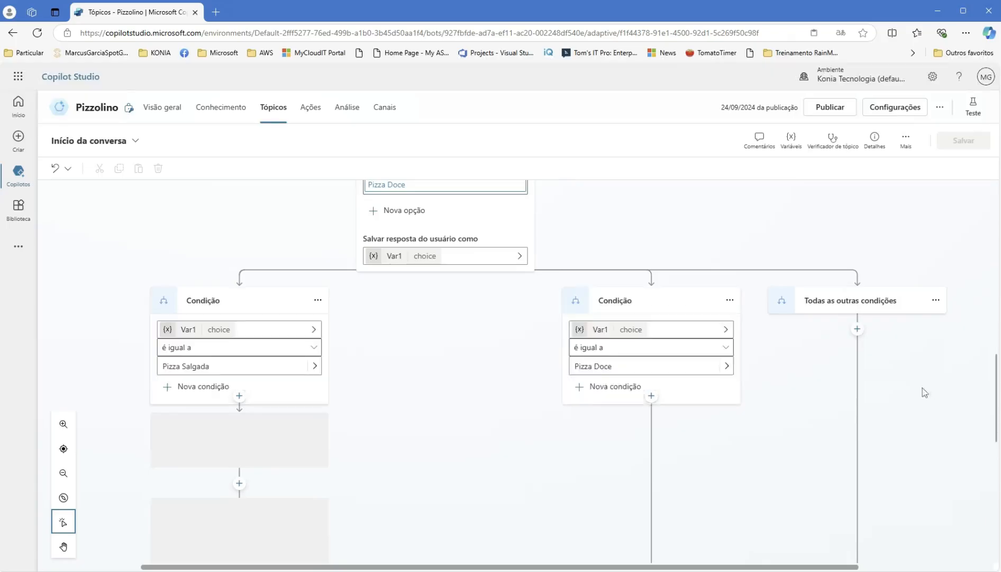
{"action": "scroll", "coordinate": [937, 402], "scroll_direction": "down", "scroll_amount": 8}
{"action": "scroll", "coordinate": [940, 401], "scroll_direction": "down", "scroll_amount": 3}
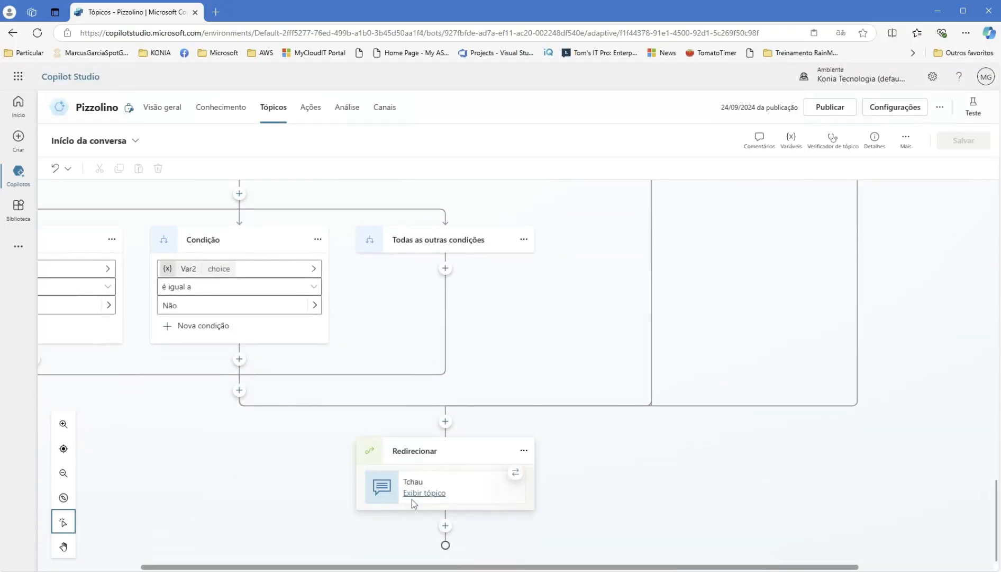
{"action": "left_click", "coordinate": [524, 451]}
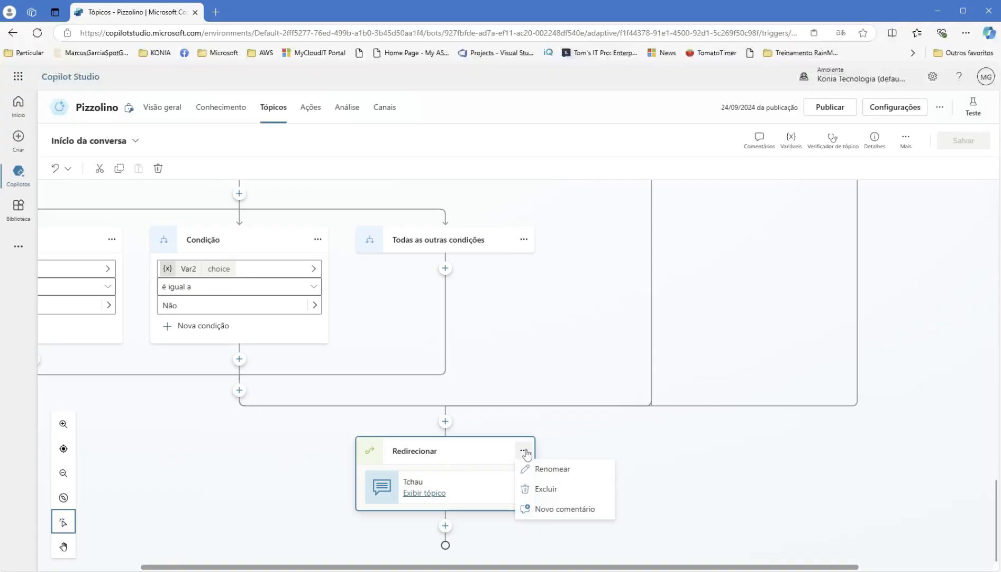
{"action": "left_click", "coordinate": [567, 489]}
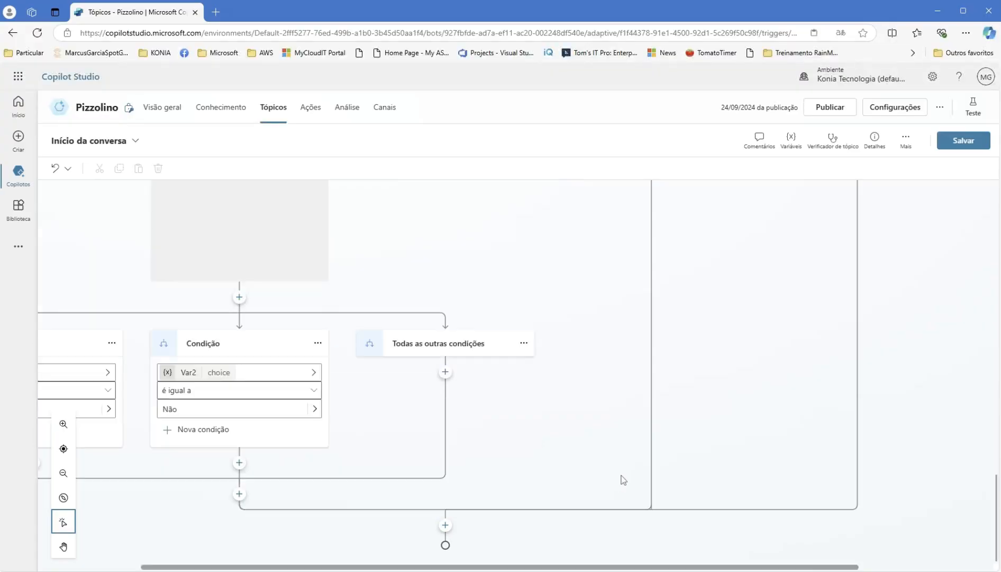
{"action": "left_click", "coordinate": [963, 140]}
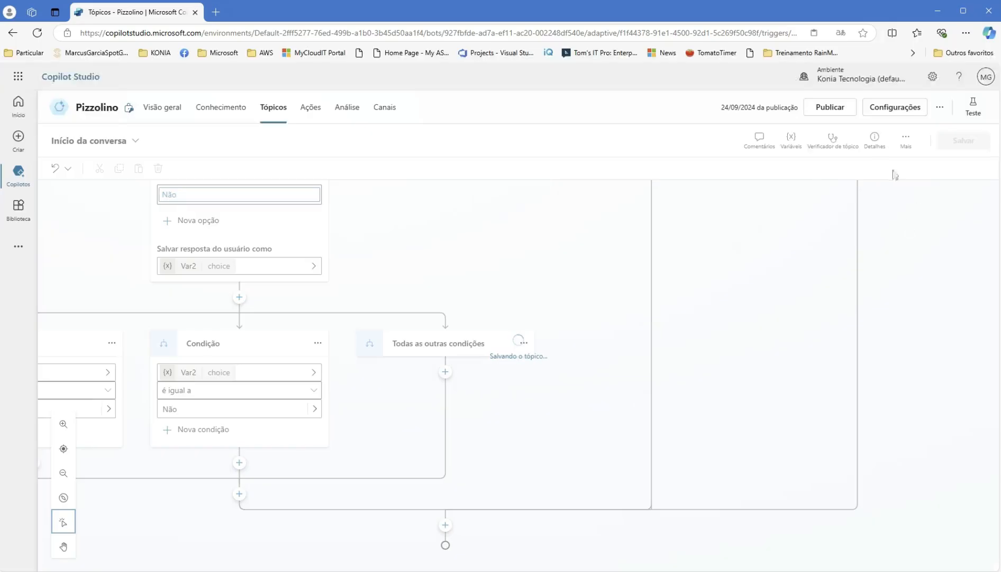
{"action": "left_click", "coordinate": [973, 108]}
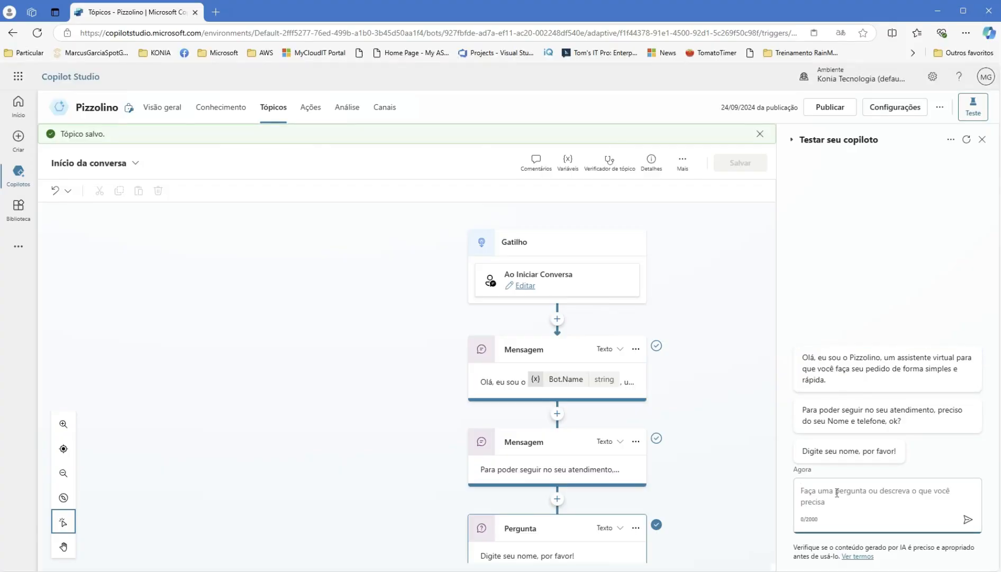
- Test with a name, Pizza Salgada, and Não to the promotion question
{"action": "type", "text": "Mmm"}
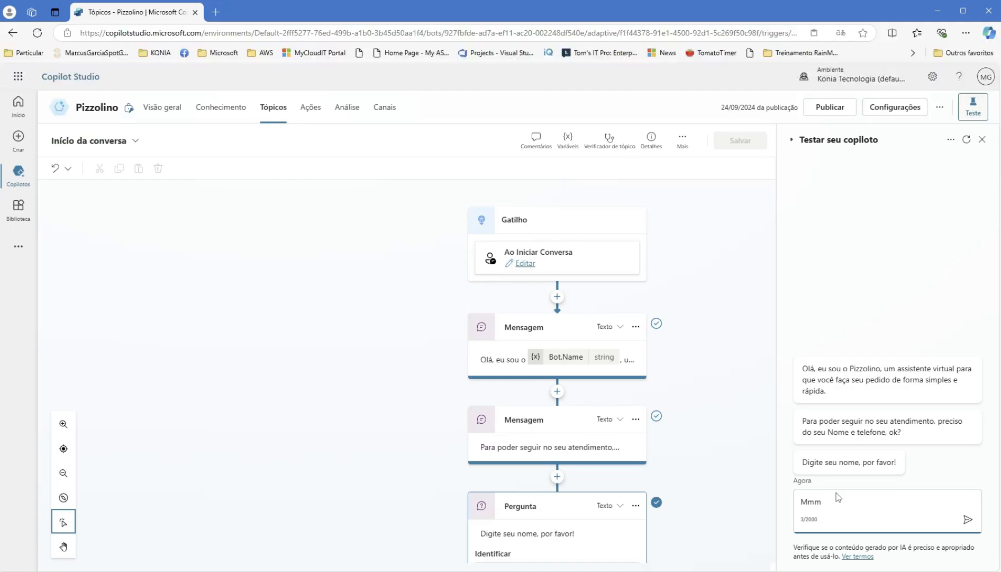
{"action": "type", "text": "cus"}
{"action": "key", "text": "Return"}
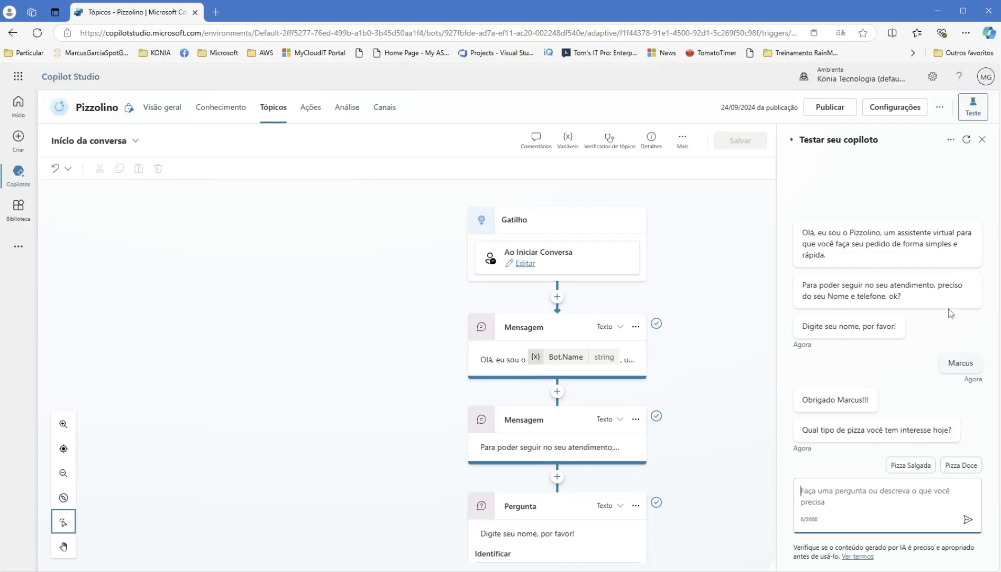
{"action": "left_click", "coordinate": [924, 466]}
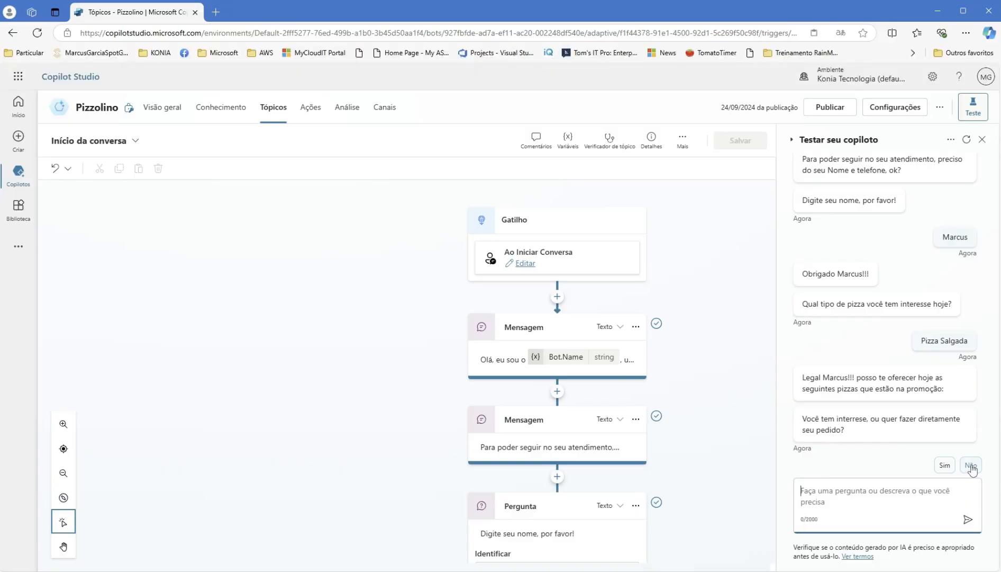
{"action": "left_click", "coordinate": [972, 465]}
- Close the test chat and bring the interest question's Sim/Não options into view on the canvas
{"action": "scroll", "coordinate": [666, 485], "scroll_direction": "down", "scroll_amount": 1}
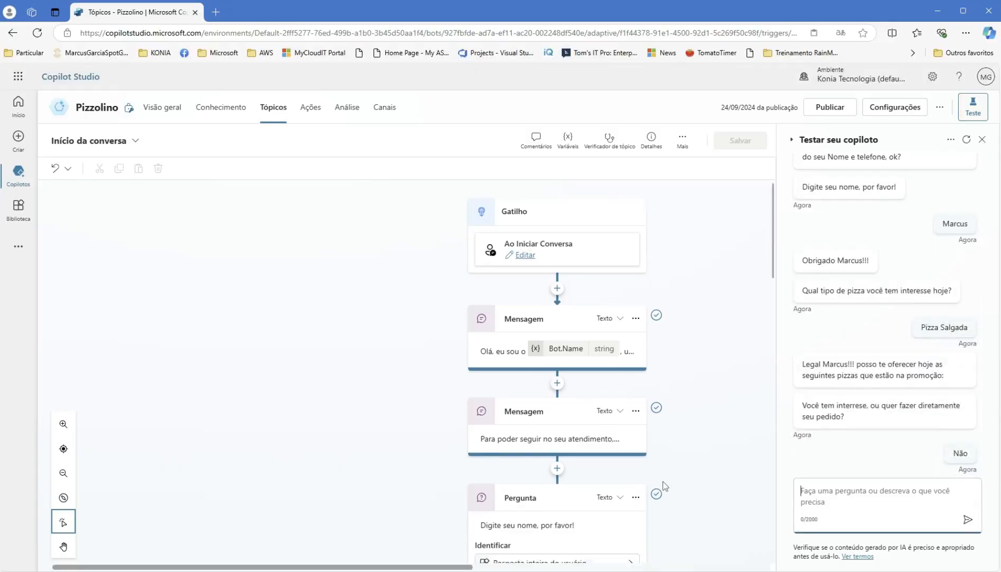
{"action": "scroll", "coordinate": [662, 485], "scroll_direction": "down", "scroll_amount": 15}
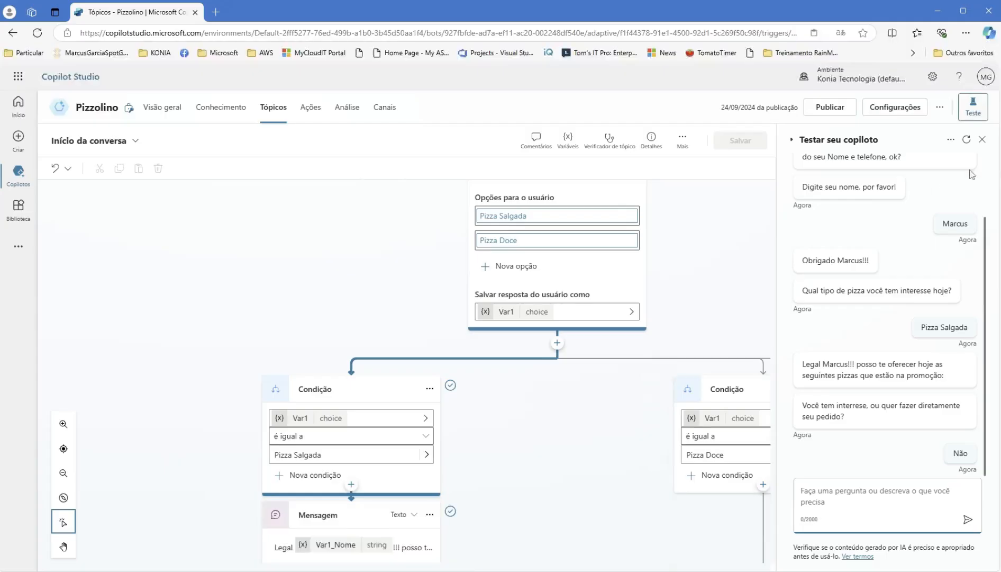
{"action": "left_click", "coordinate": [982, 139]}
{"action": "scroll", "coordinate": [798, 285], "scroll_direction": "down", "scroll_amount": 3}
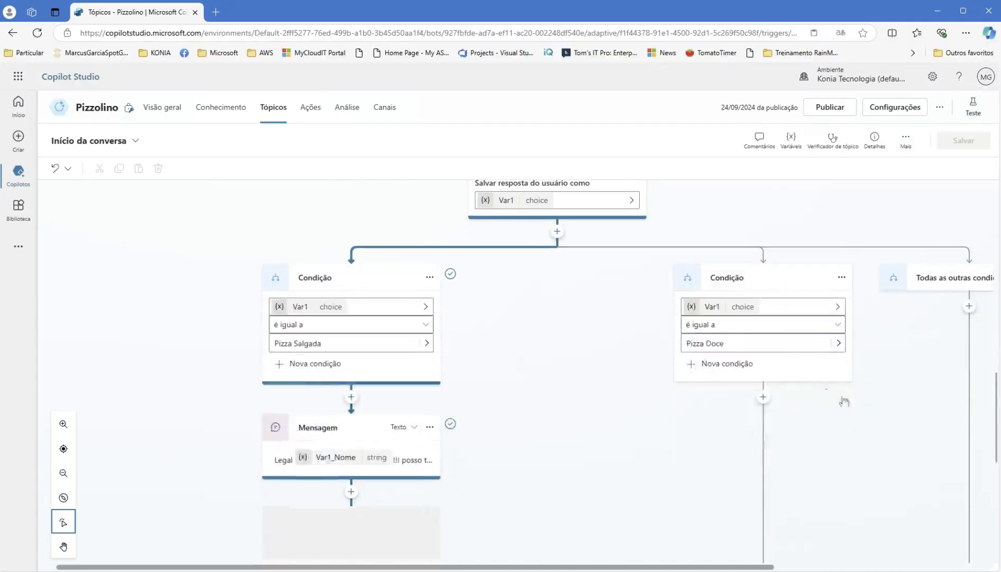
{"action": "scroll", "coordinate": [584, 430], "scroll_direction": "up", "scroll_amount": 3}
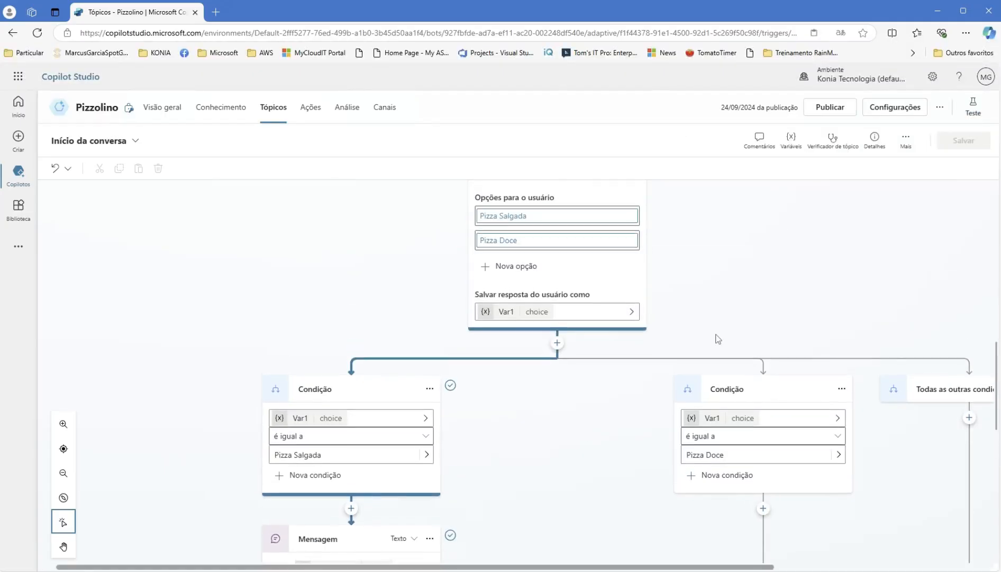
{"action": "scroll", "coordinate": [731, 328], "scroll_direction": "up", "scroll_amount": 2}
{"action": "scroll", "coordinate": [784, 300], "scroll_direction": "down", "scroll_amount": 8}
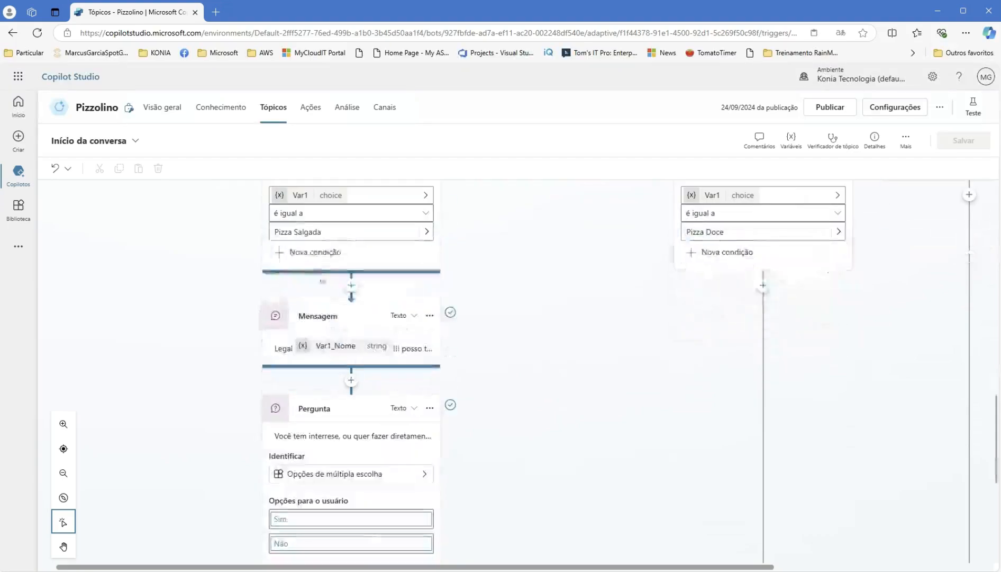
{"action": "scroll", "coordinate": [582, 394], "scroll_direction": "up", "scroll_amount": 9}
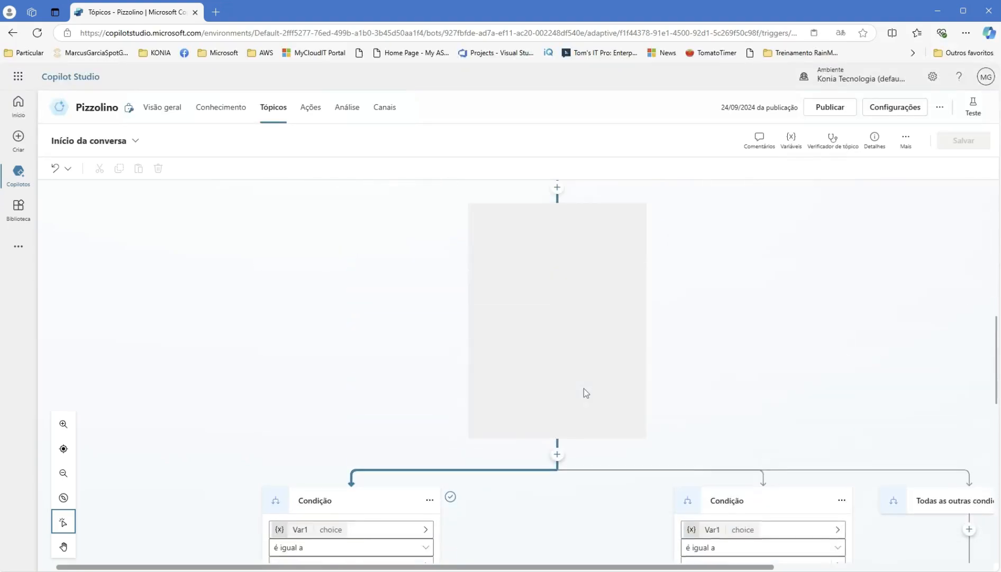
{"action": "scroll", "coordinate": [584, 388], "scroll_direction": "down", "scroll_amount": 10}
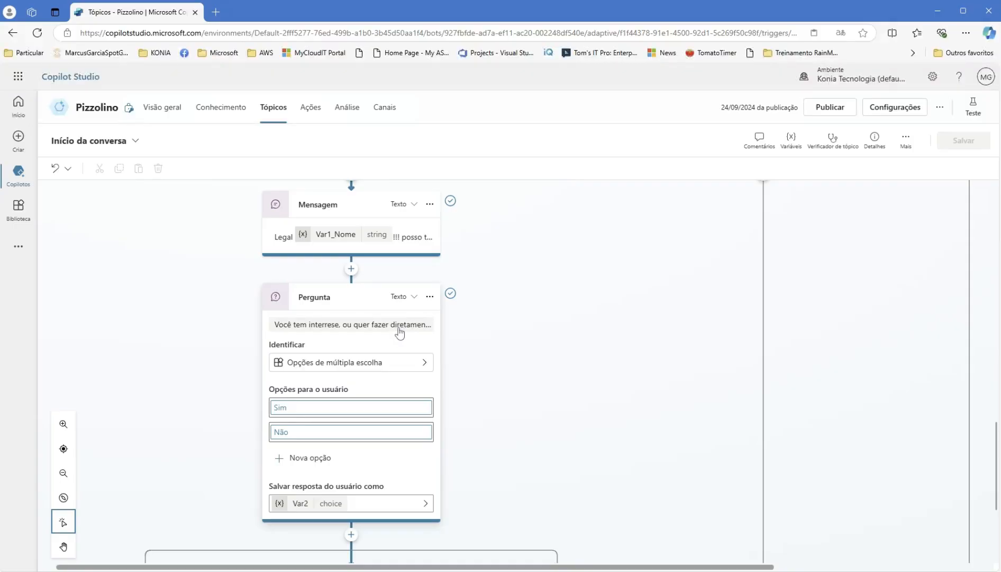
{"action": "scroll", "coordinate": [400, 333], "scroll_direction": "down", "scroll_amount": 3}
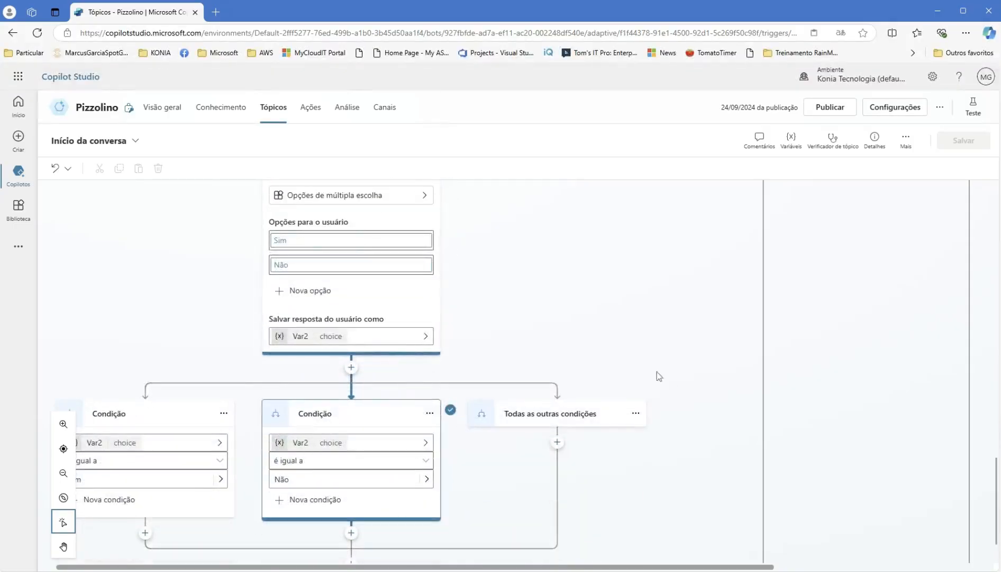
{"action": "left_click_drag", "start_coordinate": [597, 567], "coordinate": [486, 570]}
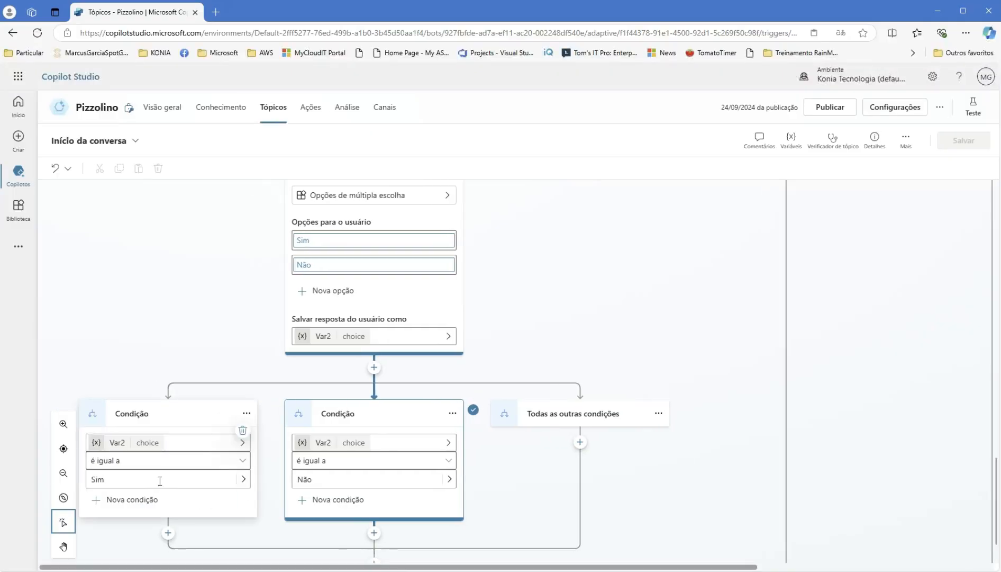
{"action": "scroll", "coordinate": [500, 346], "scroll_direction": "up", "scroll_amount": 1}
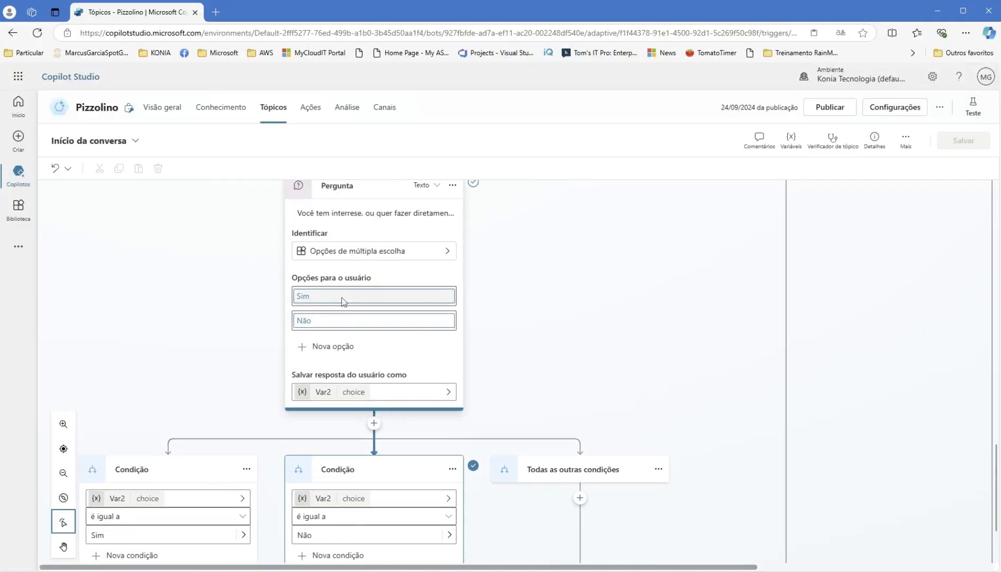
- Rename the interest question's Sim option to 'Tenho interesse'
{"action": "left_click", "coordinate": [342, 301]}
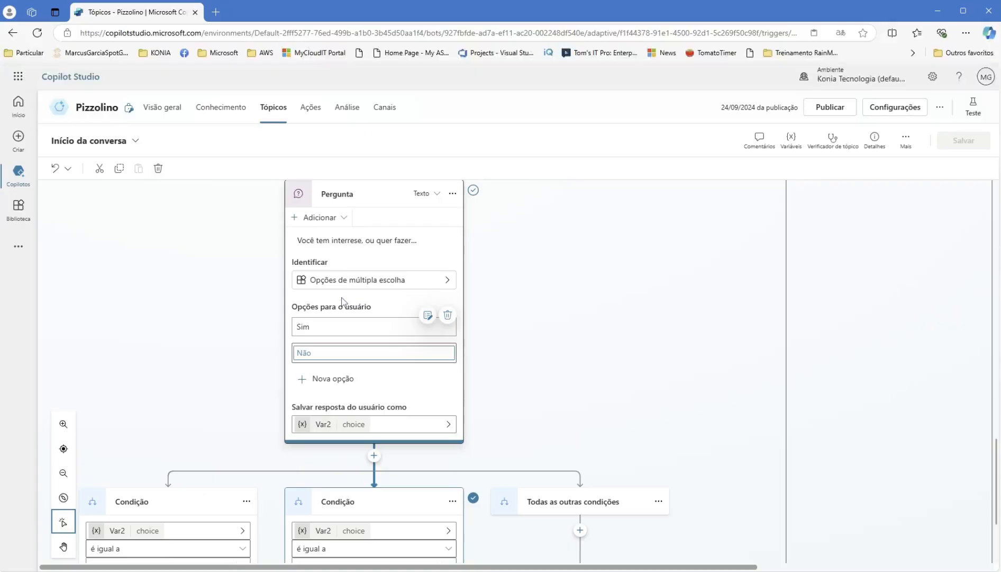
{"action": "left_click", "coordinate": [336, 332]}
{"action": "left_click_drag", "start_coordinate": [336, 332], "coordinate": [290, 331]}
{"action": "type", "text": "Tebg"}
{"action": "key", "text": "BackSpace"}
{"action": "key", "text": "BackSpace"}
{"action": "type", "text": "ho"}
{"action": "key", "text": "BackSpace"}
{"action": "key", "text": "BackSpace"}
{"action": "type", "text": "nho,"}
{"action": "key", "text": "BackSpace"}
{"action": "type", "text": "interesse"}
- Rename the Não option to 'Não tenho interesse' and finish editing the node
{"action": "double_click", "coordinate": [304, 353]}
{"action": "type", "text": "N"}
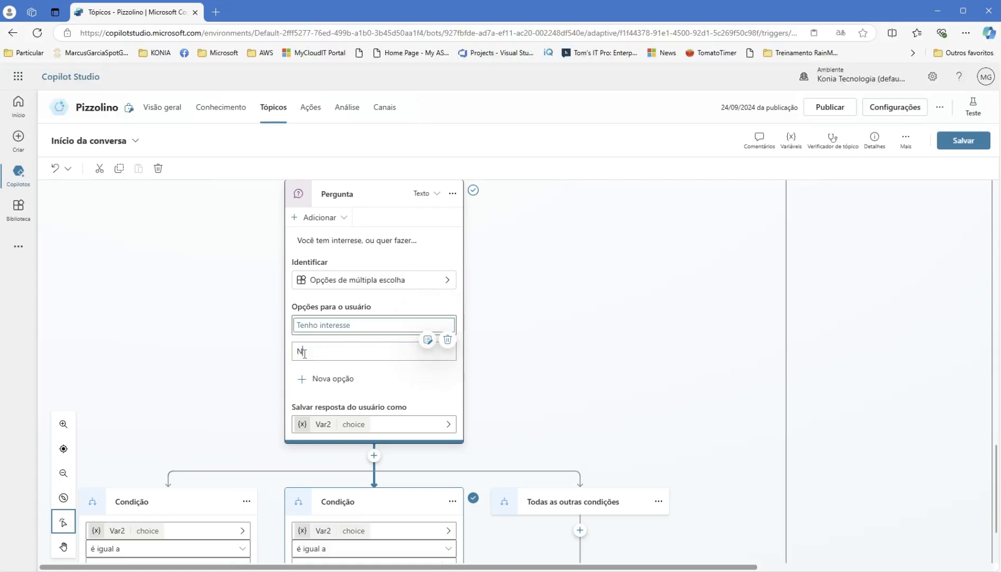
{"action": "type", "text": "ão tenho interesse"}
{"action": "left_click", "coordinate": [542, 369]}
{"action": "scroll", "coordinate": [541, 369], "scroll_direction": "down", "scroll_amount": 2}
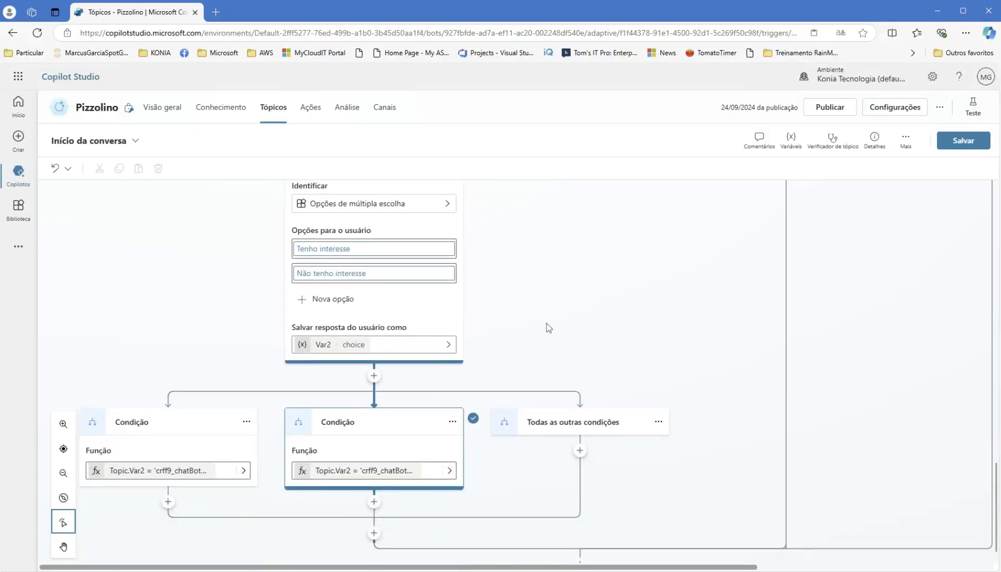
- Check the Var2 conditions now use 'Tenho interesse'/'Não tenho interesse', then save the topic
{"action": "scroll", "coordinate": [549, 327], "scroll_direction": "down", "scroll_amount": 1}
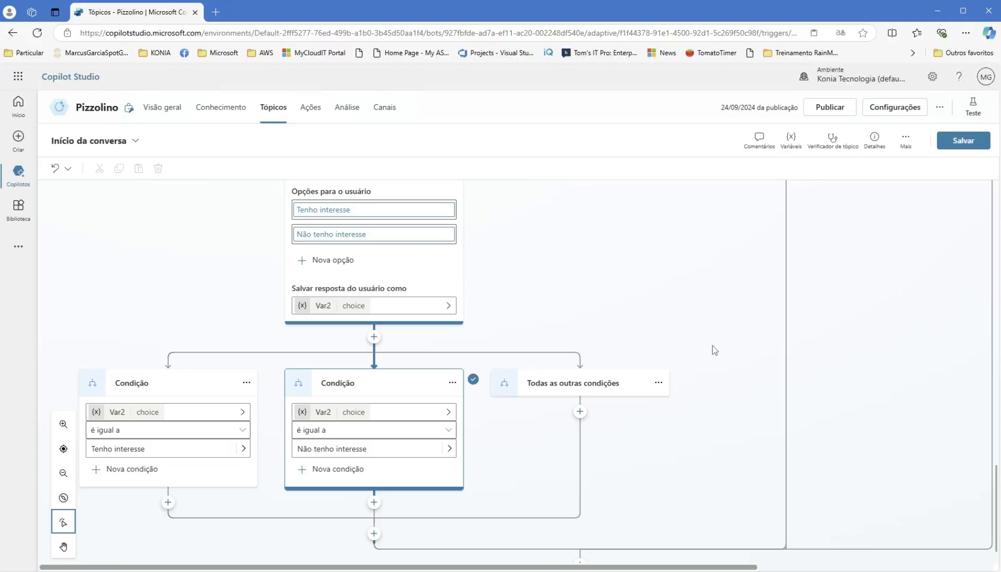
{"action": "scroll", "coordinate": [668, 386], "scroll_direction": "down", "scroll_amount": 1}
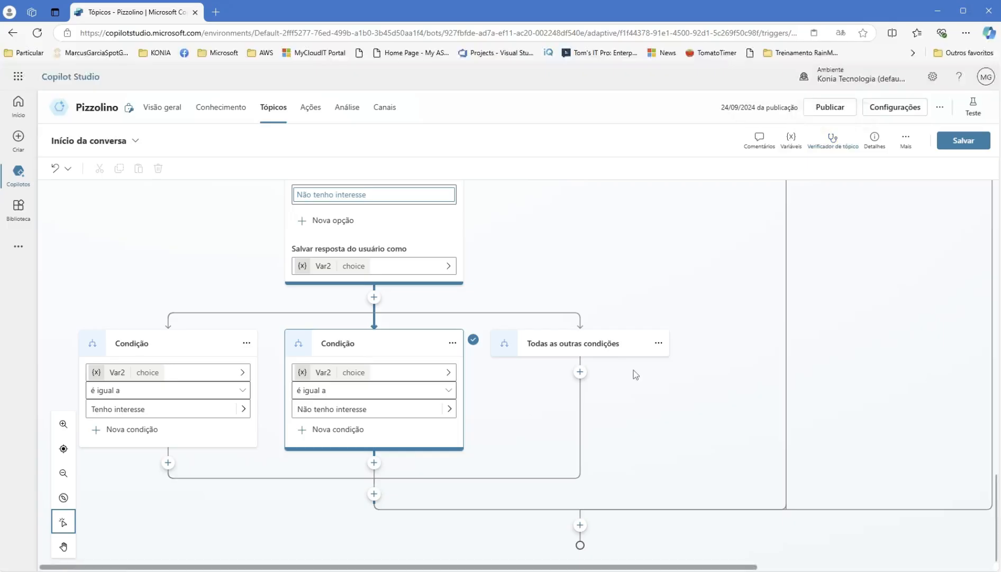
{"action": "scroll", "coordinate": [664, 293], "scroll_direction": "up", "scroll_amount": 10}
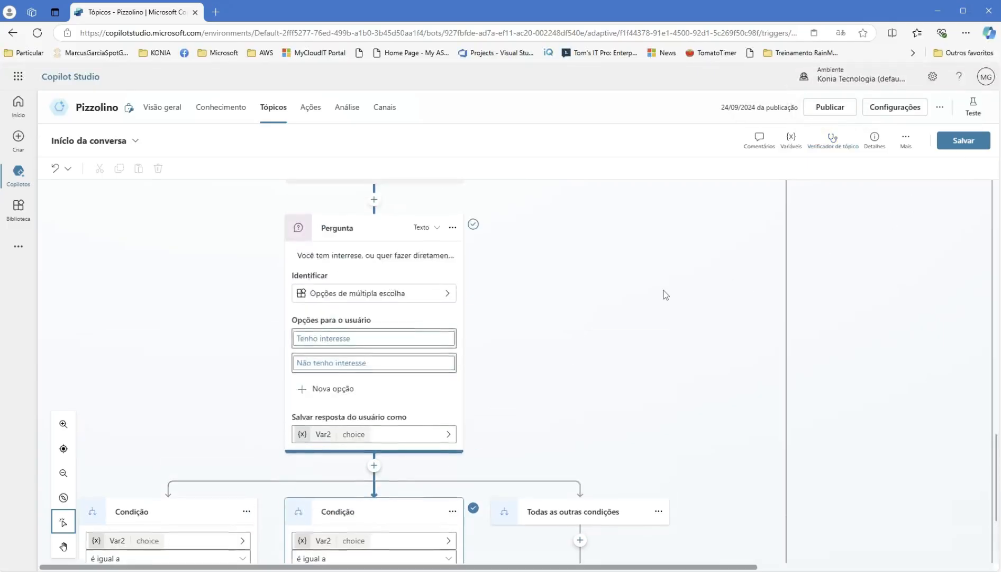
{"action": "scroll", "coordinate": [666, 295], "scroll_direction": "up", "scroll_amount": 5}
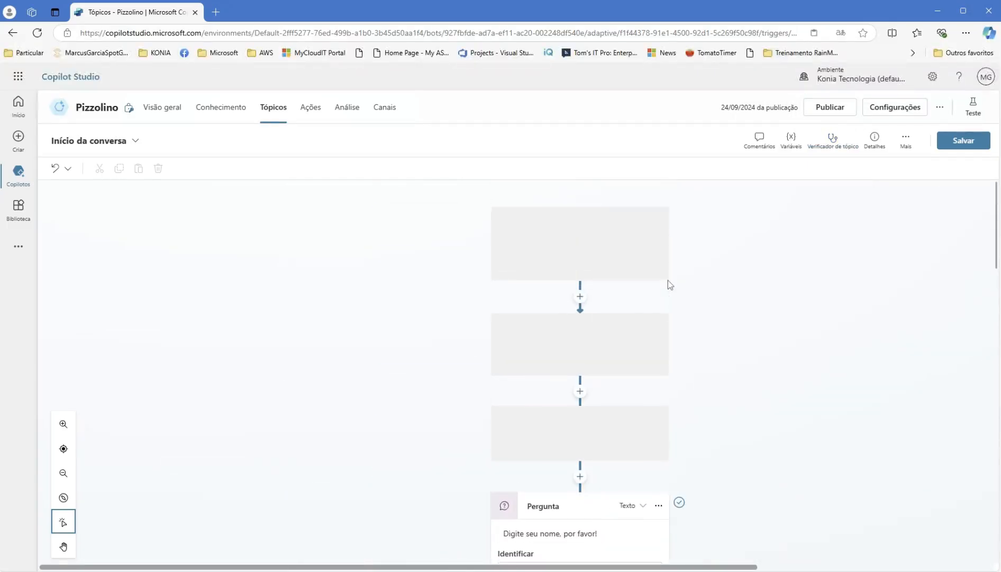
{"action": "left_click", "coordinate": [983, 139]}
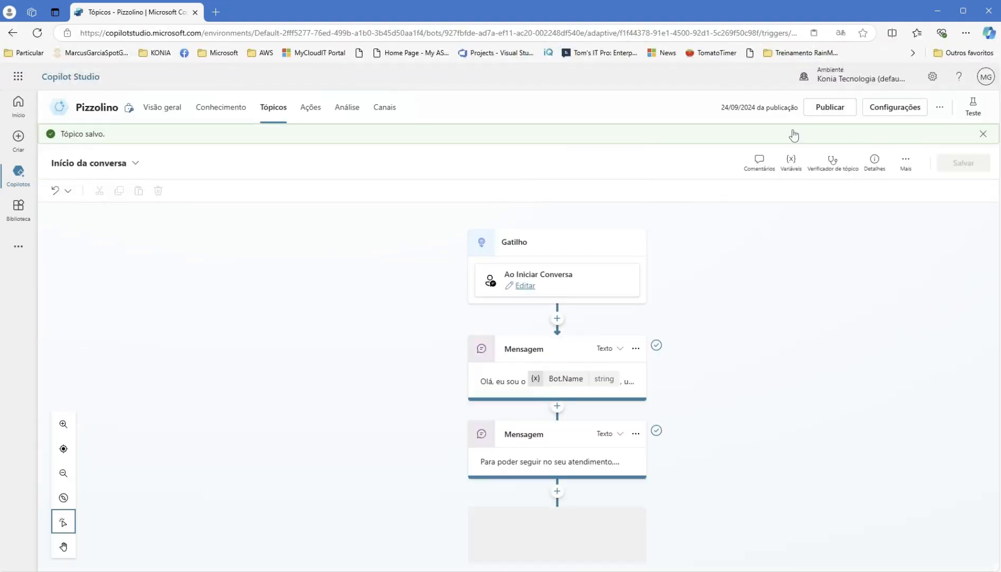
- Restart the test conversation and send a user's first name as the reply
{"action": "left_click", "coordinate": [986, 107]}
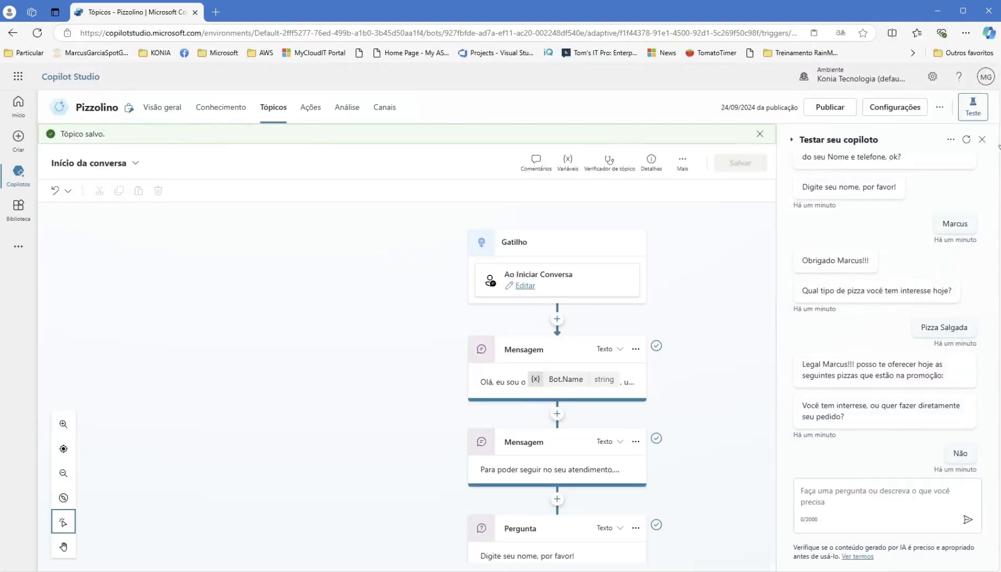
{"action": "left_click", "coordinate": [967, 140]}
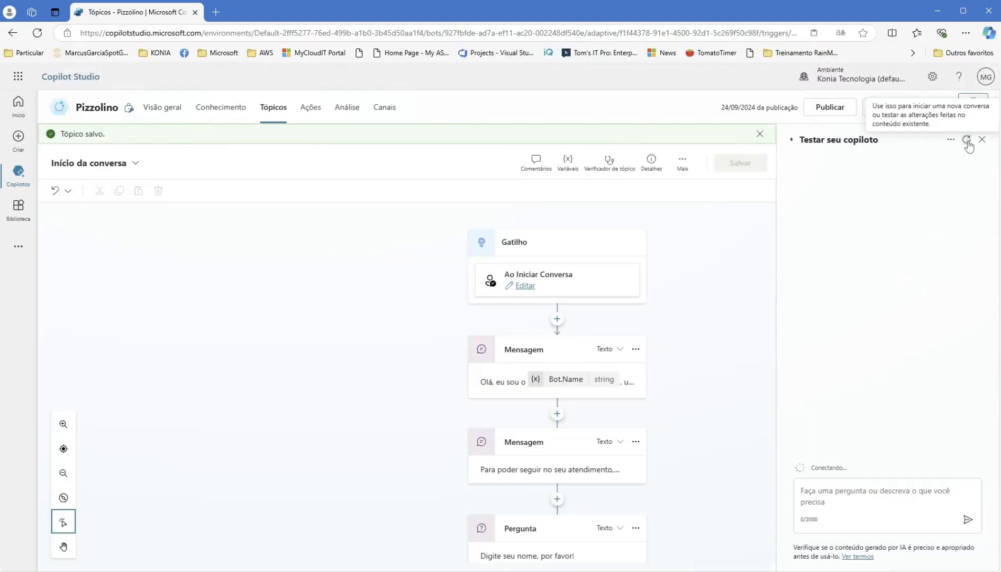
{"action": "left_click", "coordinate": [832, 494]}
{"action": "type", "text": "Ma"}
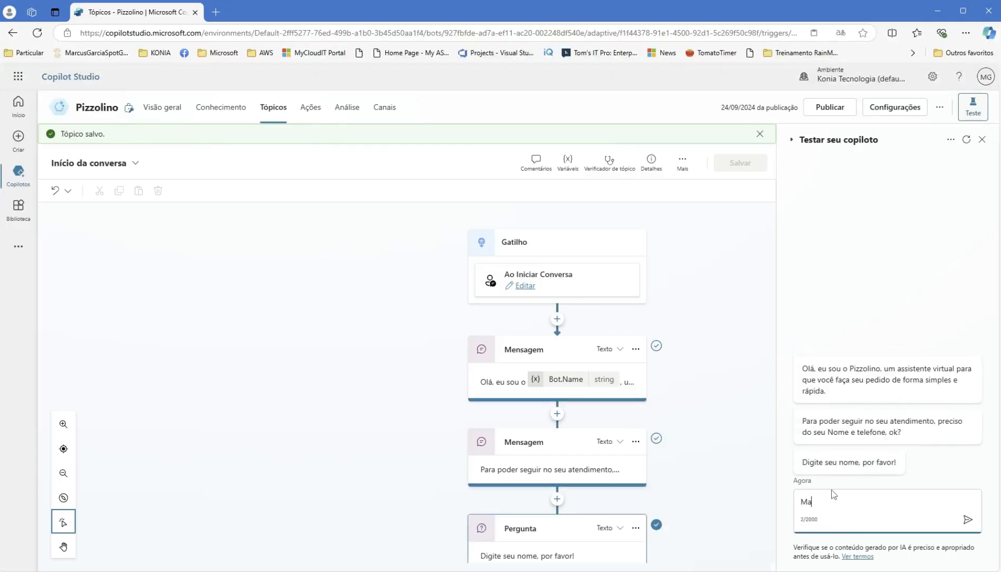
{"action": "type", "text": "rcus"}
{"action": "key", "text": "Return"}
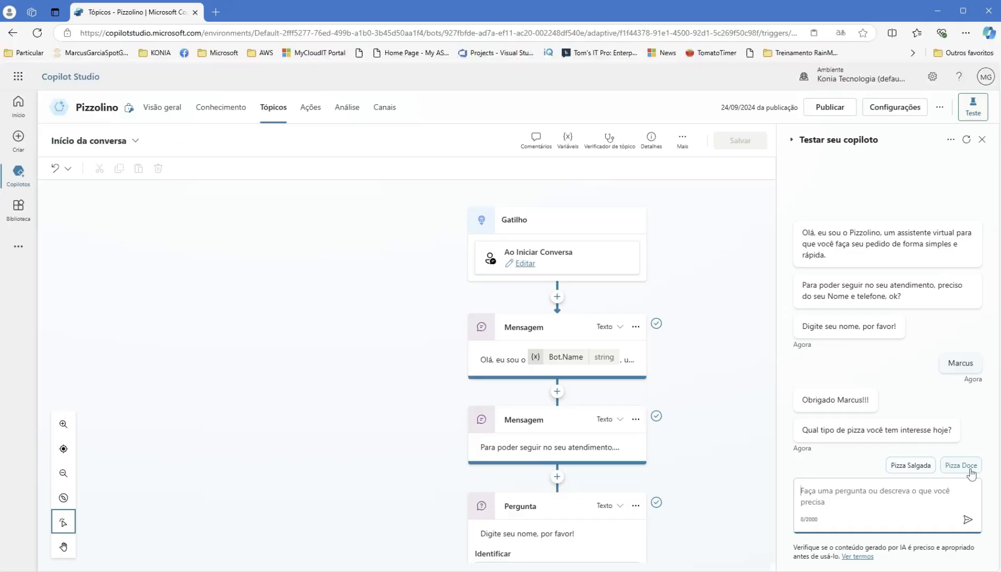
- Choose Pizza Salgada, then answer the promotion question with 'Tenho interesse'
{"action": "left_click", "coordinate": [911, 466]}
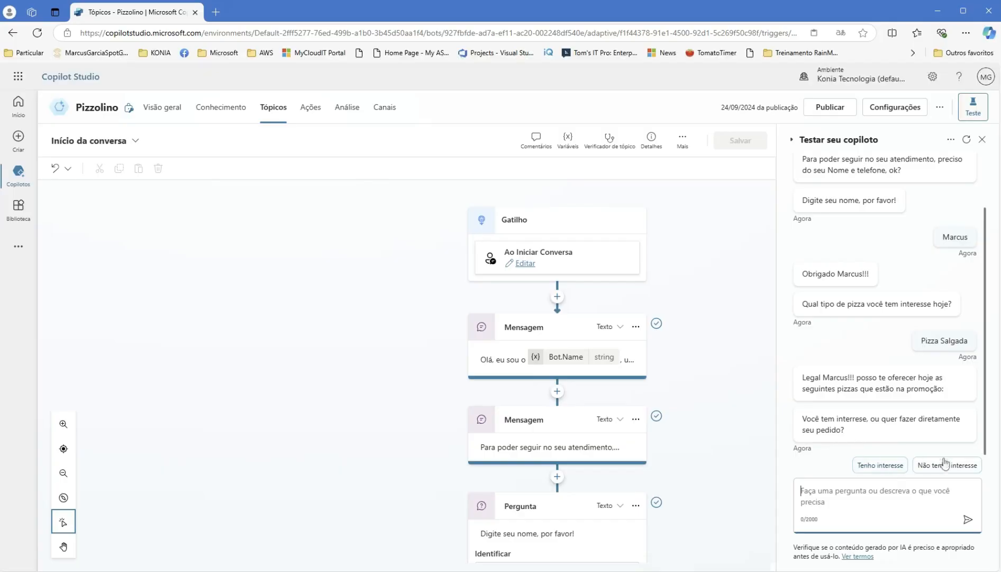
{"action": "left_click", "coordinate": [893, 467]}
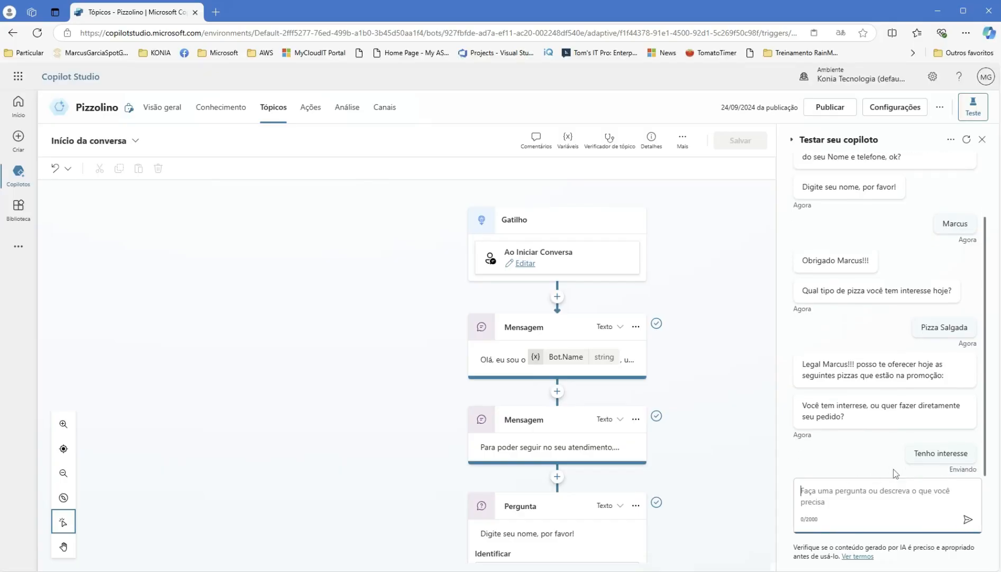
{"action": "scroll", "coordinate": [582, 498], "scroll_direction": "down", "scroll_amount": 2}
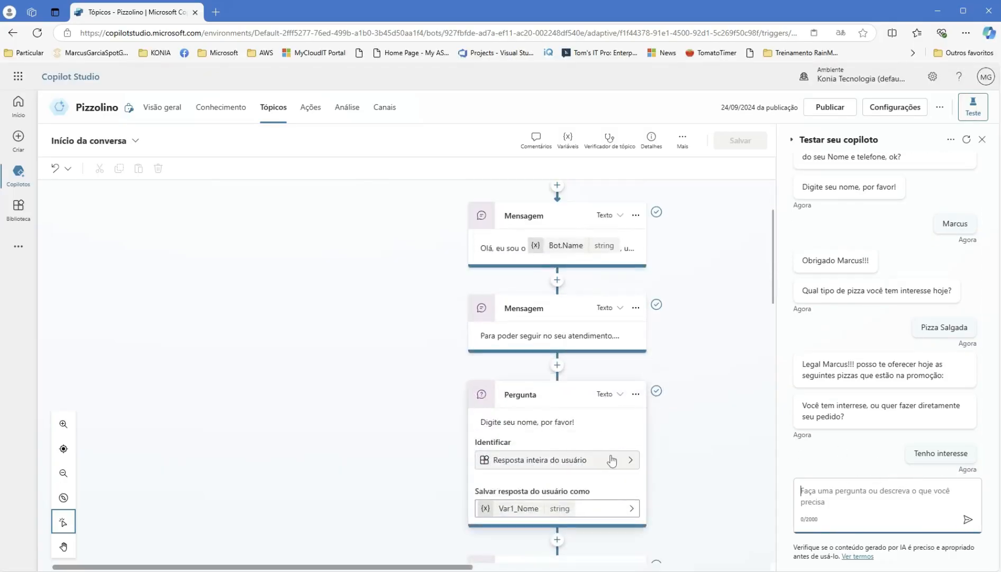